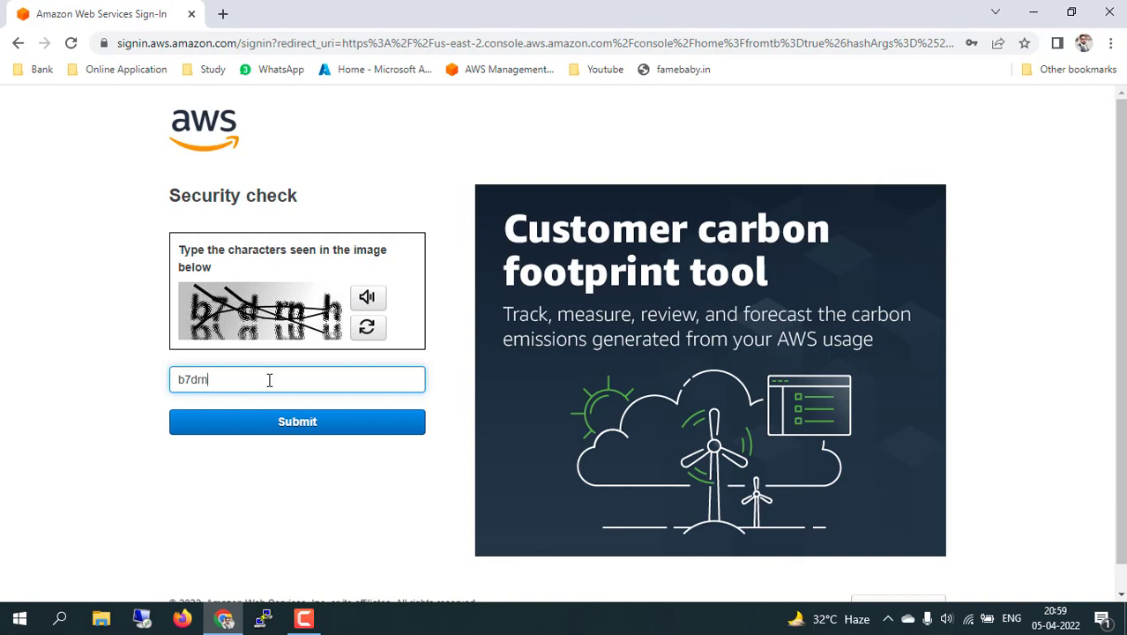
Complete the security check with the characters shown in the image and sign in with the root account password.
{"action": "type", "text": "h"}
{"action": "left_click", "coordinate": [316, 426]}
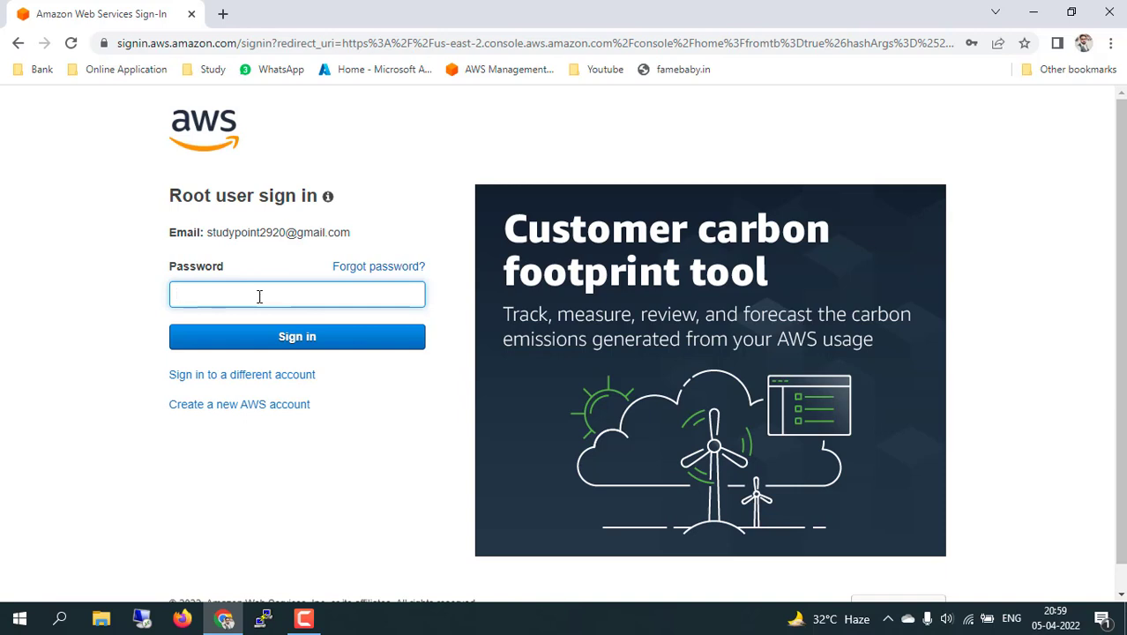
{"action": "type", "text": "***"}
{"action": "key", "text": "Return"}
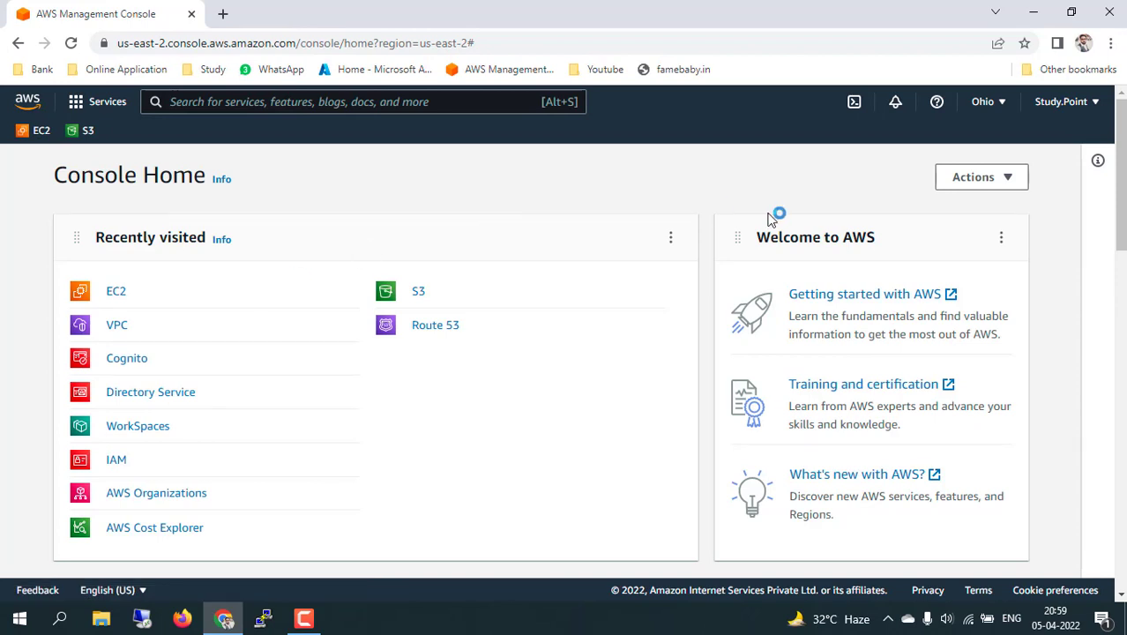
Switch the region to US East (N. Virginia), search for ec2 and open the EC2 service.
{"action": "left_click", "coordinate": [995, 105]}
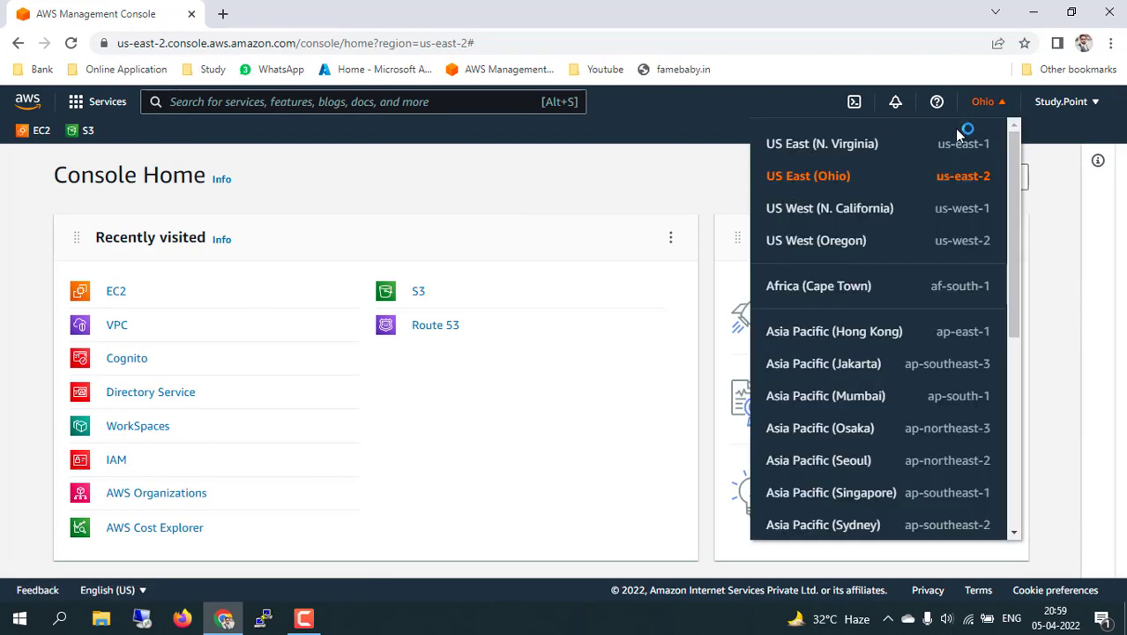
{"action": "left_click", "coordinate": [906, 145]}
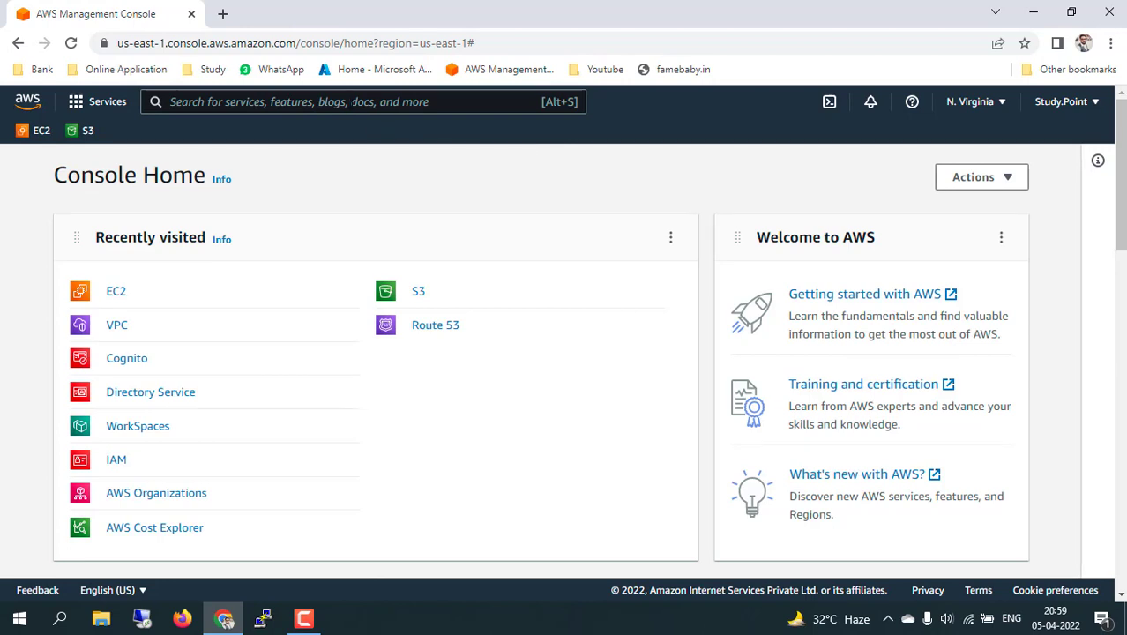
{"action": "left_click", "coordinate": [353, 101]}
{"action": "type", "text": "ec2"}
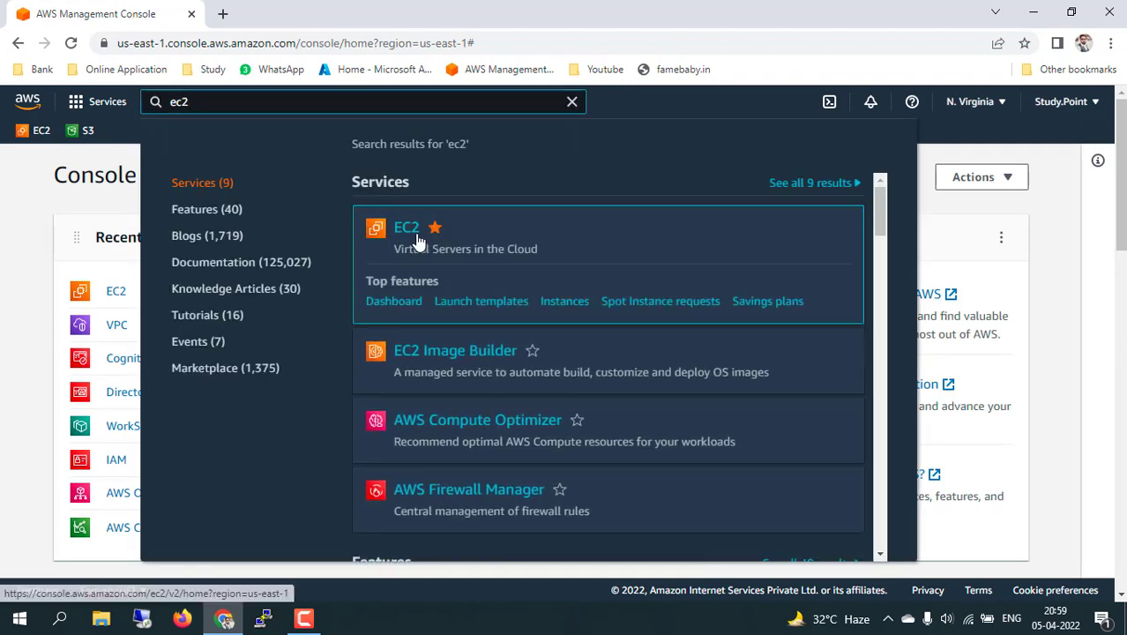
{"action": "left_click", "coordinate": [407, 231]}
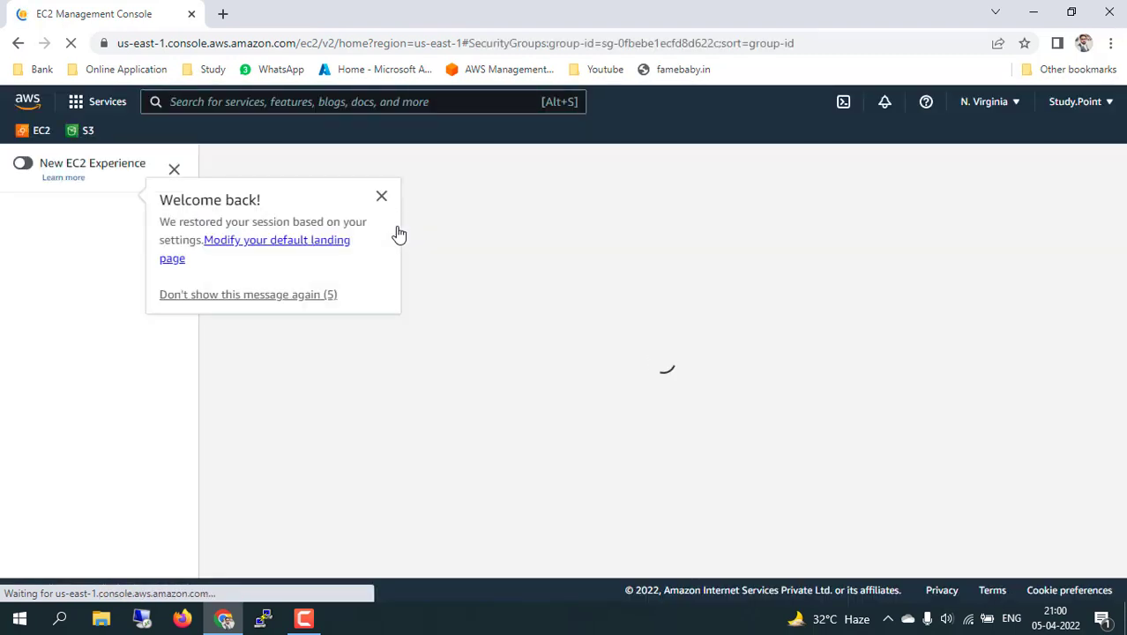
Dismiss the welcome message, remove the security group ID filter and show the list of EC2 instances.
{"action": "left_click", "coordinate": [383, 198]}
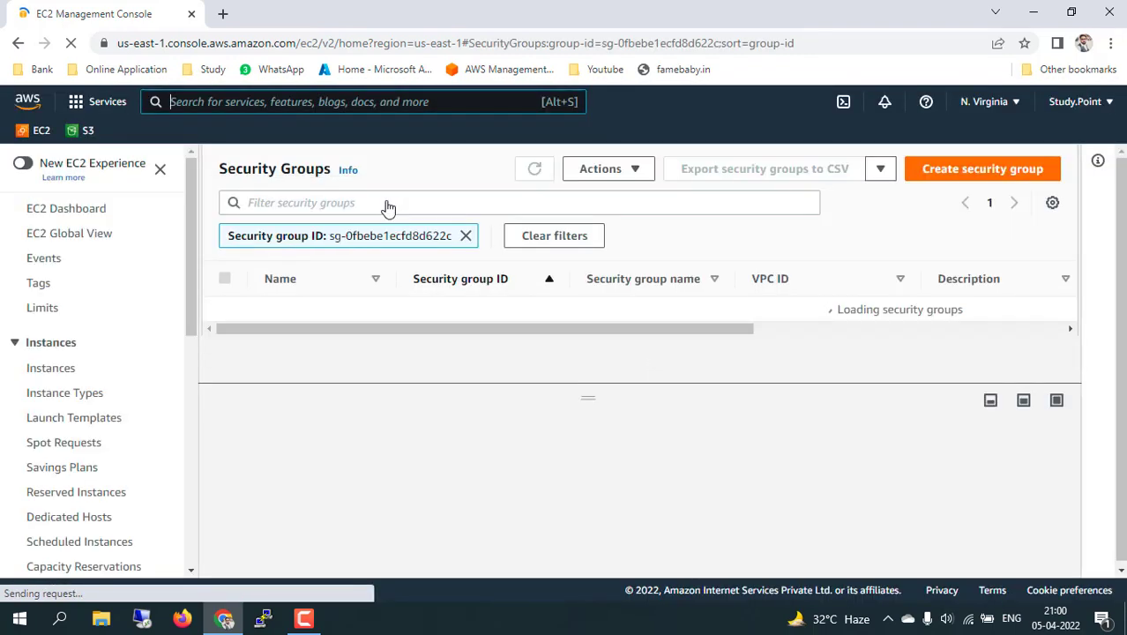
{"action": "left_click", "coordinate": [466, 237]}
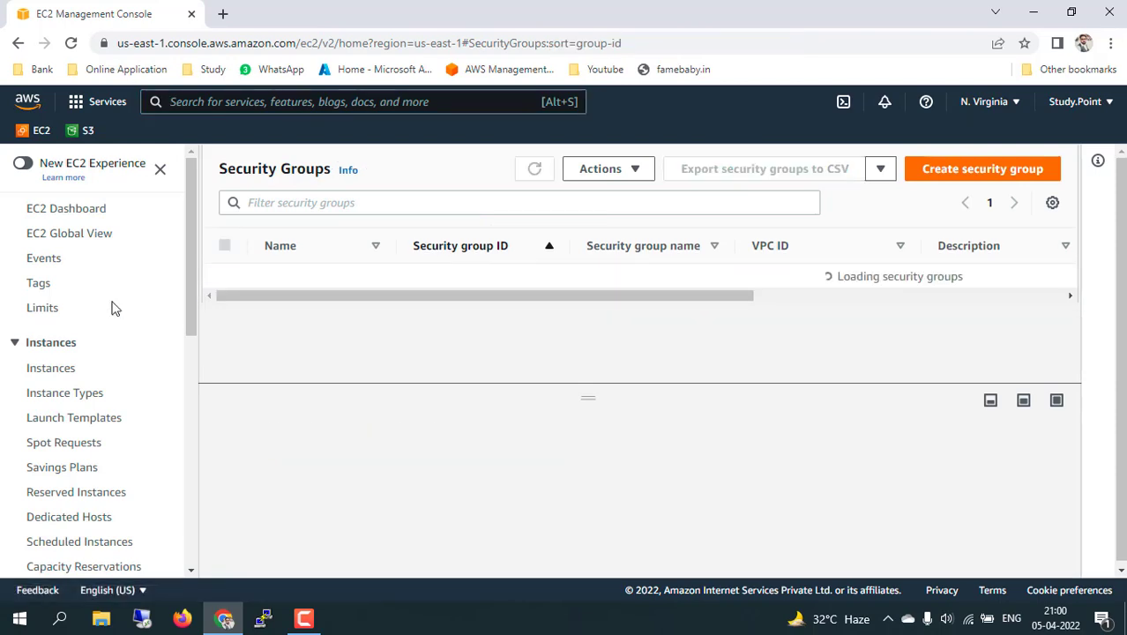
{"action": "left_click", "coordinate": [68, 375]}
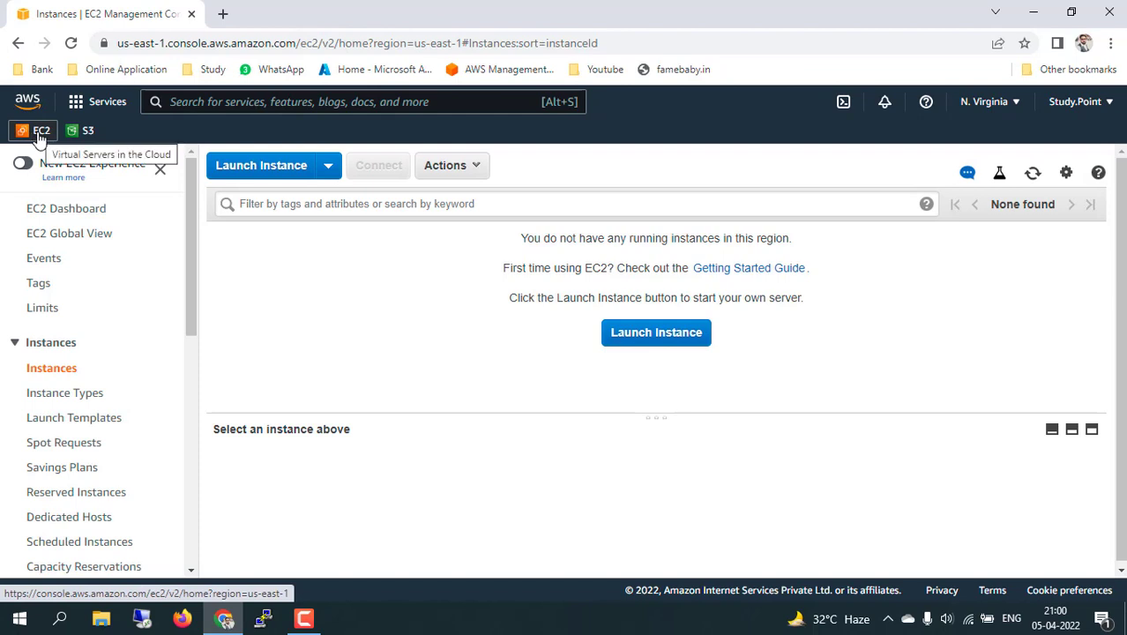
Reopen EC2 from the Compute category of services, dismiss the welcome message and return to the list of instances.
{"action": "left_click", "coordinate": [70, 104]}
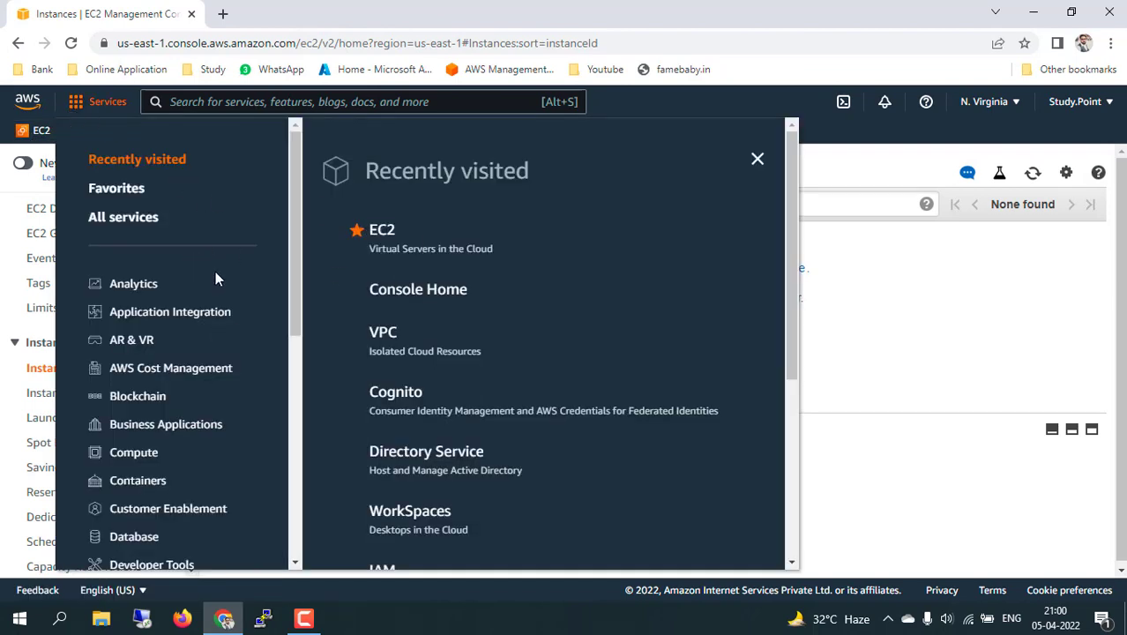
{"action": "scroll", "coordinate": [181, 406], "scroll_direction": "down", "scroll_amount": 1}
{"action": "mouse_move", "coordinate": [147, 399]}
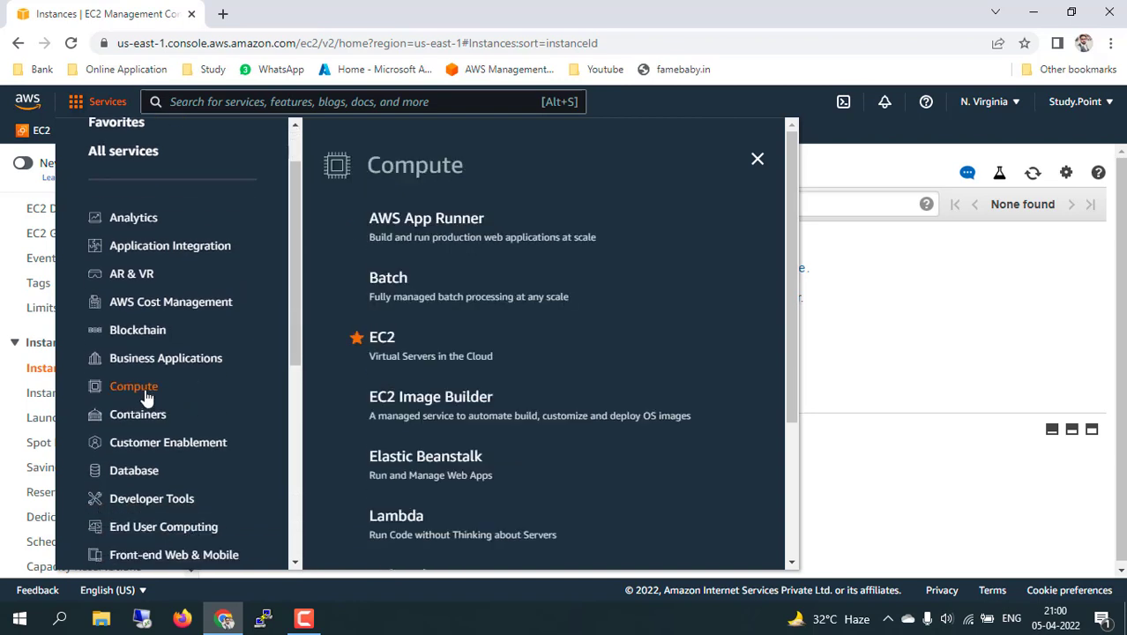
{"action": "left_click", "coordinate": [385, 343]}
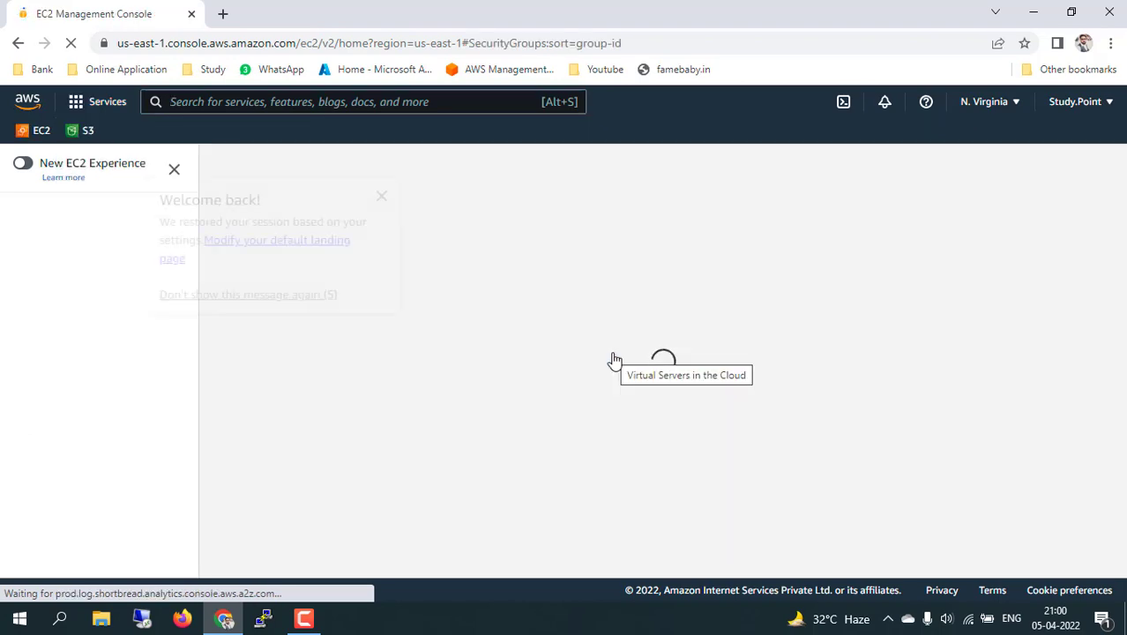
{"action": "left_click", "coordinate": [383, 196]}
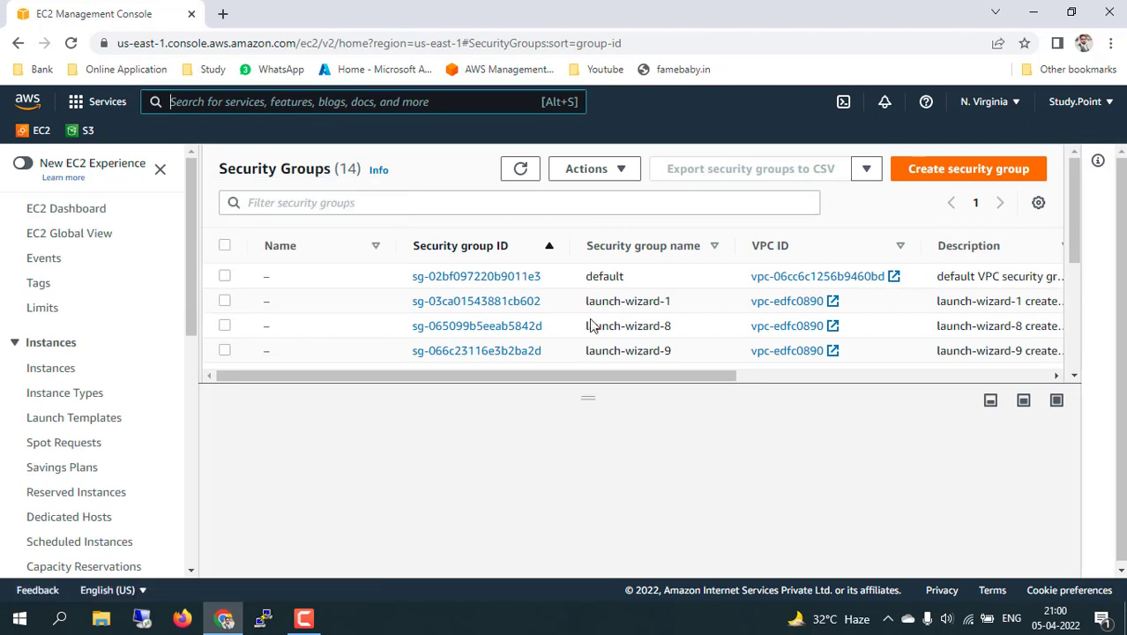
{"action": "left_click", "coordinate": [70, 373]}
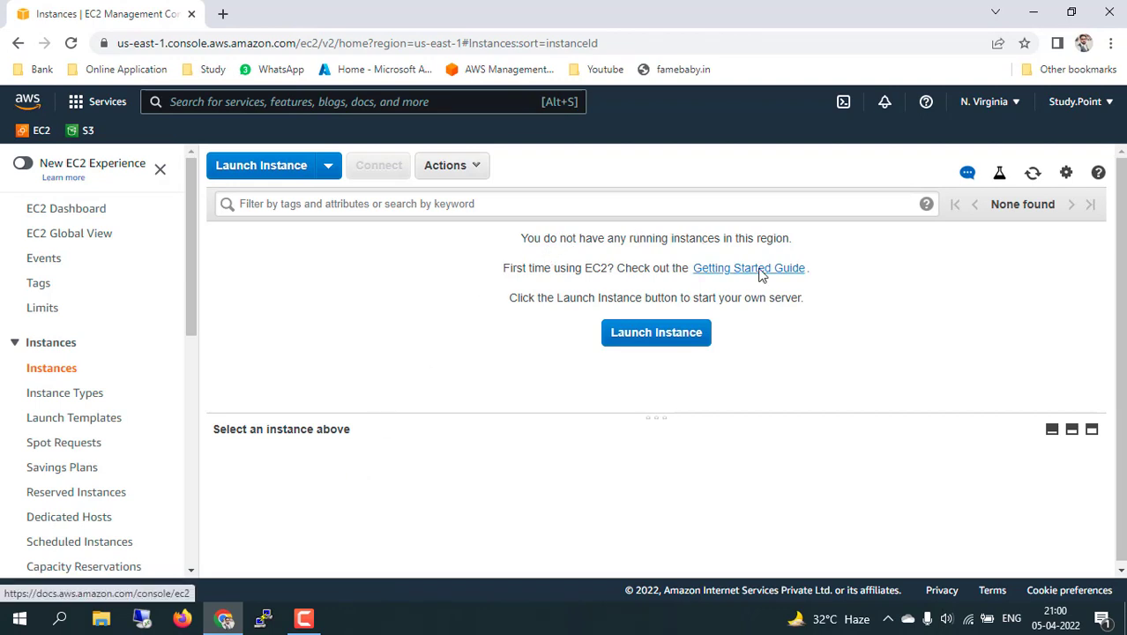
Start launching a new instance and restrict the machine images to Free tier only.
{"action": "left_click", "coordinate": [636, 341]}
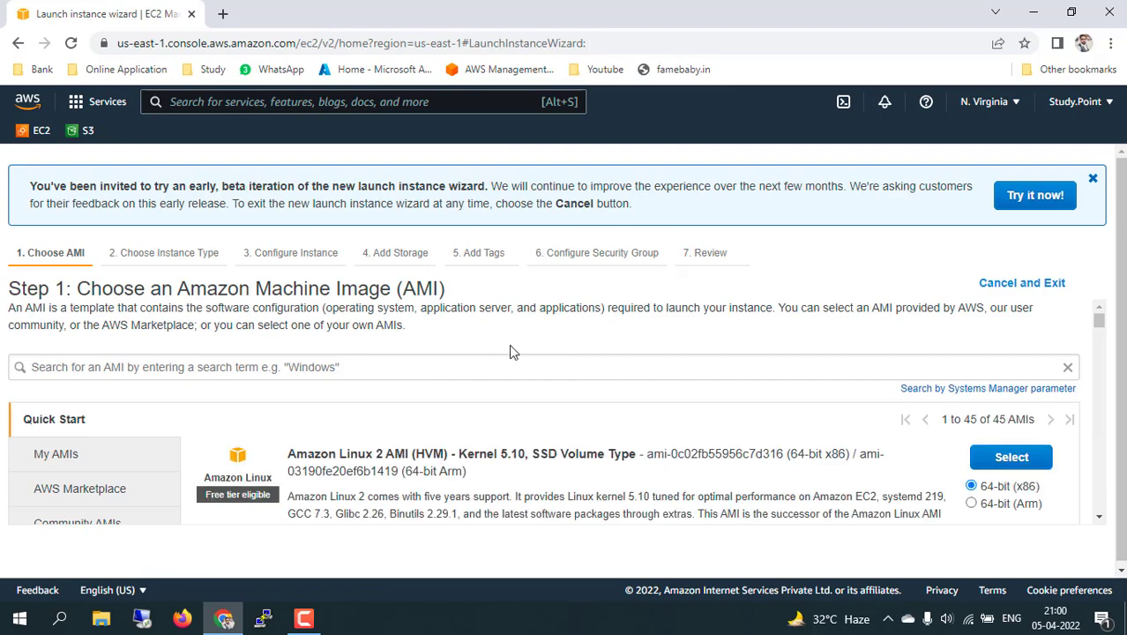
{"action": "scroll", "coordinate": [510, 351], "scroll_direction": "down", "scroll_amount": 5}
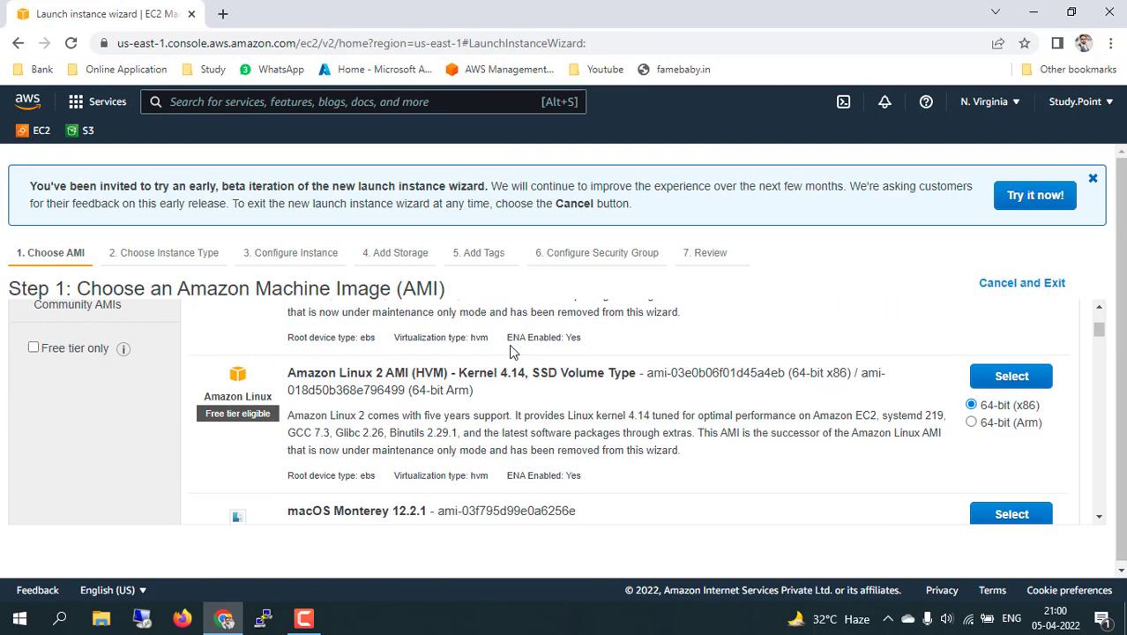
{"action": "left_click", "coordinate": [33, 341]}
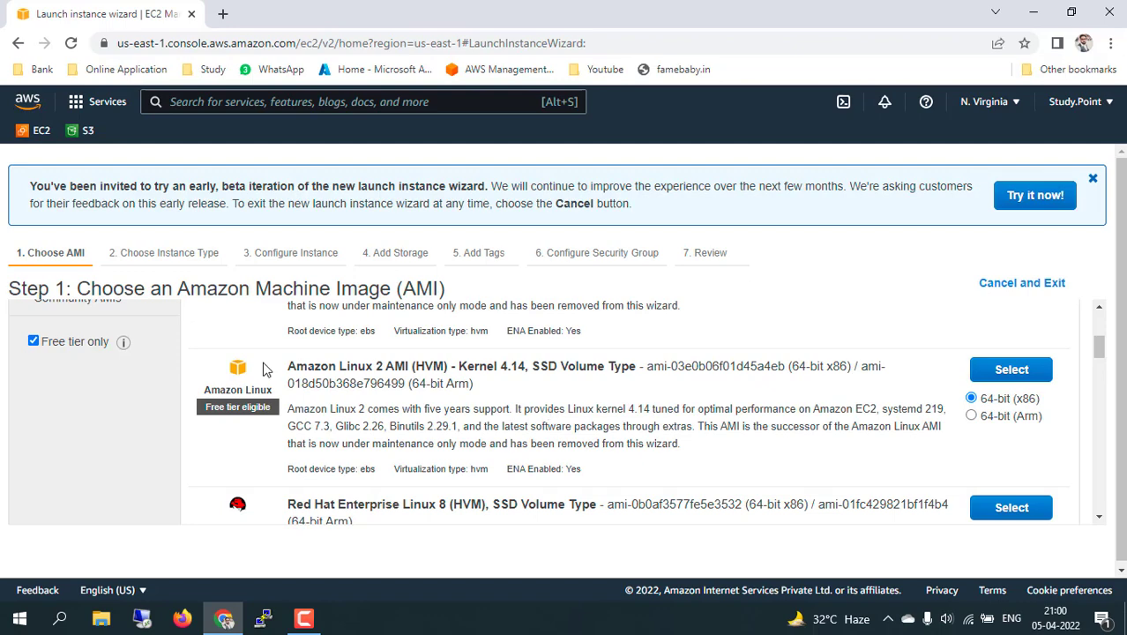
Find the Microsoft Windows Server 2019 Base image and select it as the AMI for the instance.
{"action": "scroll", "coordinate": [89, 407], "scroll_direction": "up", "scroll_amount": 3}
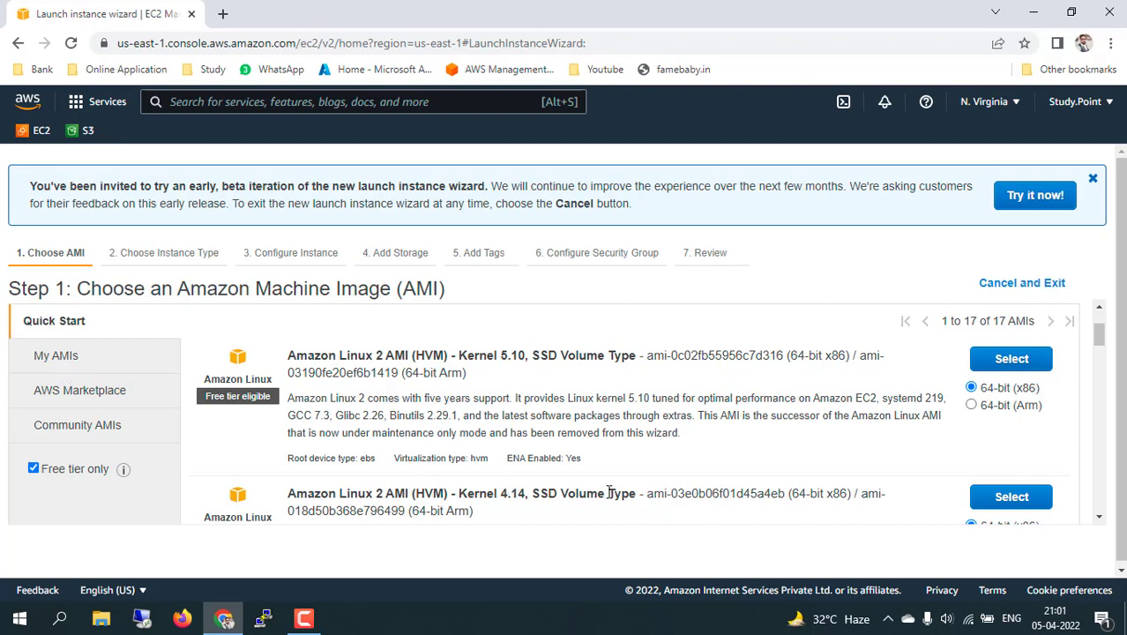
{"action": "scroll", "coordinate": [608, 492], "scroll_direction": "down", "scroll_amount": 5}
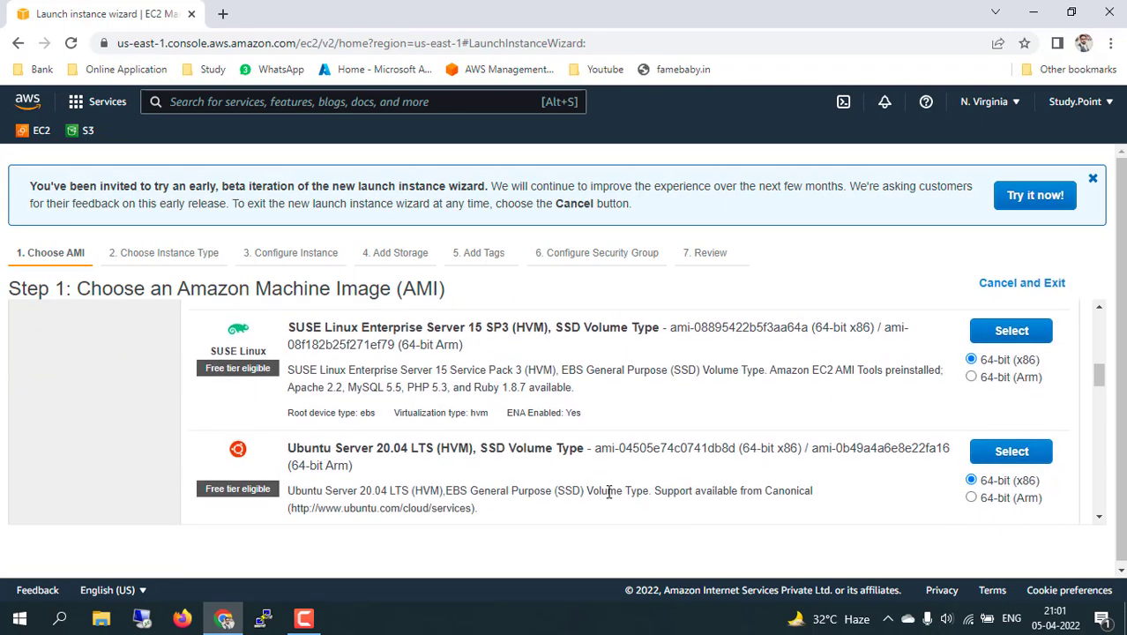
{"action": "scroll", "coordinate": [608, 492], "scroll_direction": "down", "scroll_amount": 5}
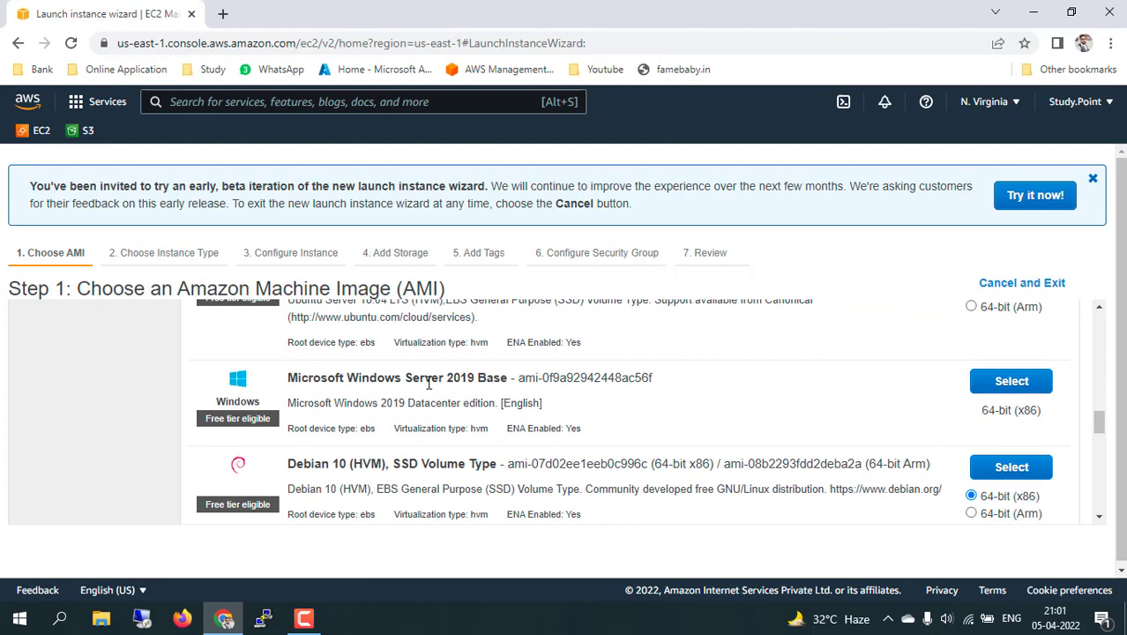
{"action": "left_click", "coordinate": [1012, 381]}
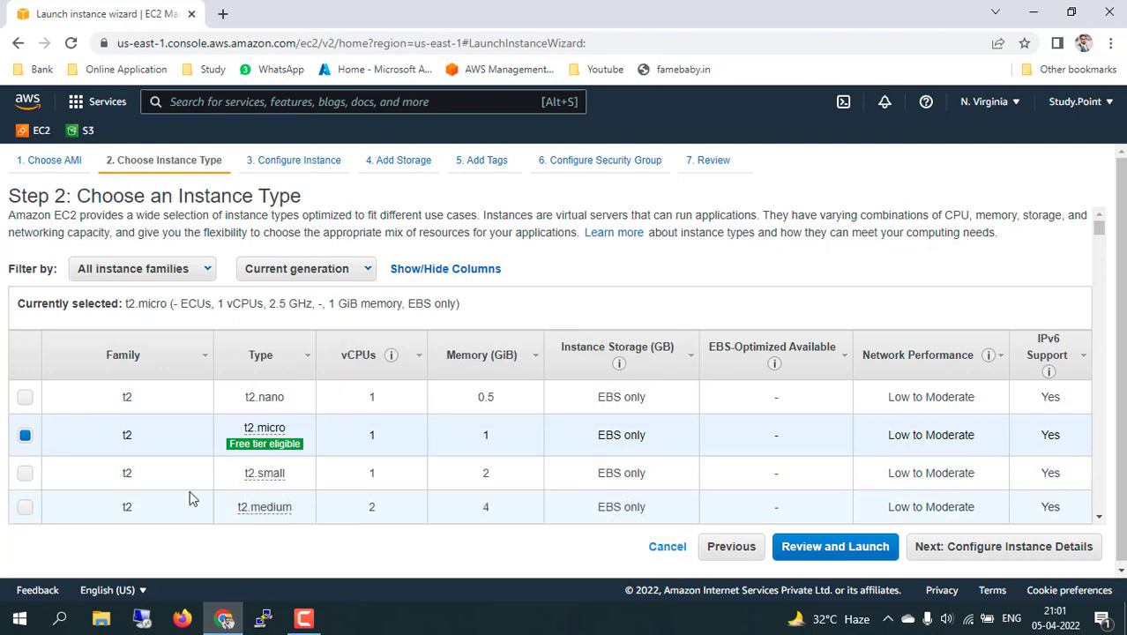
Choose the free-tier-eligible t2.micro instance type and continue to the instance configuration details.
{"action": "scroll", "coordinate": [189, 500], "scroll_direction": "down", "scroll_amount": 1}
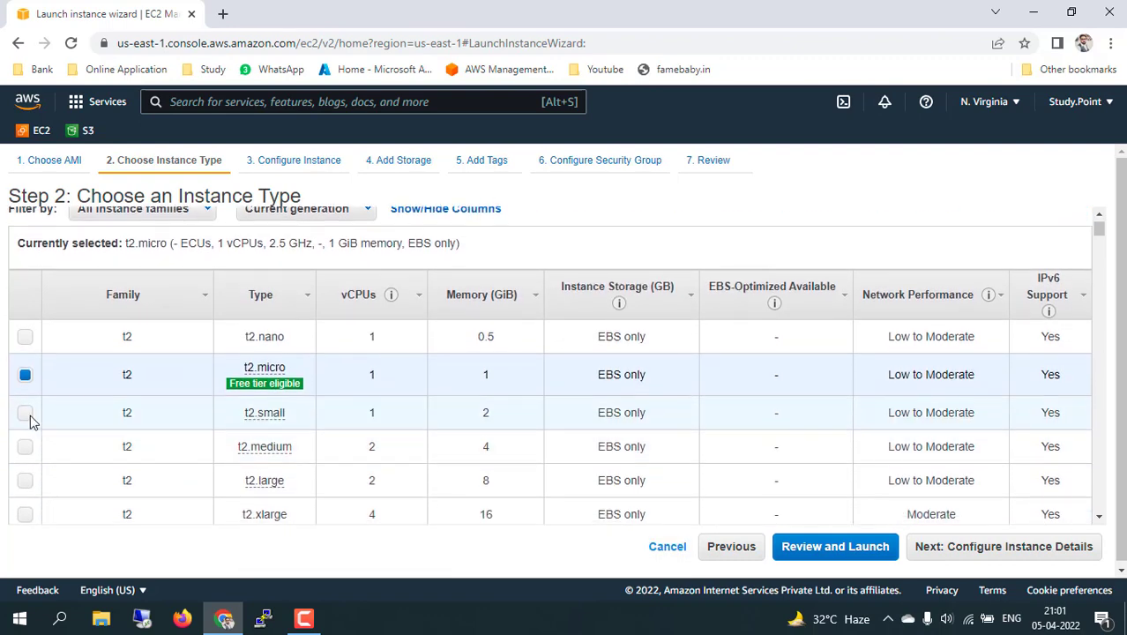
{"action": "left_click", "coordinate": [25, 448]}
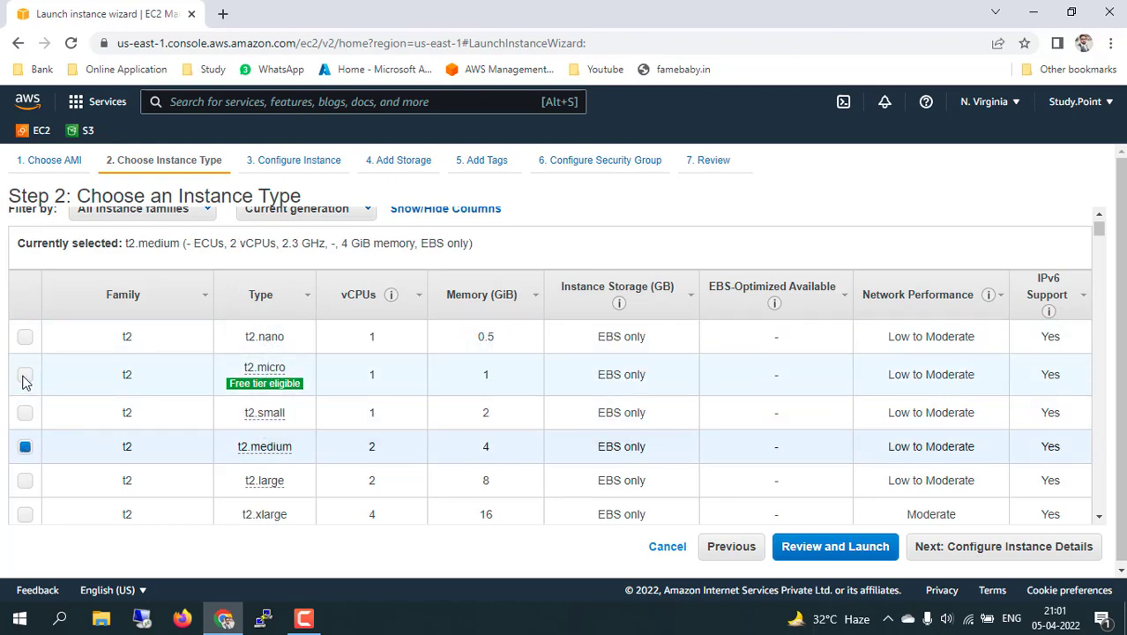
{"action": "left_click", "coordinate": [201, 395]}
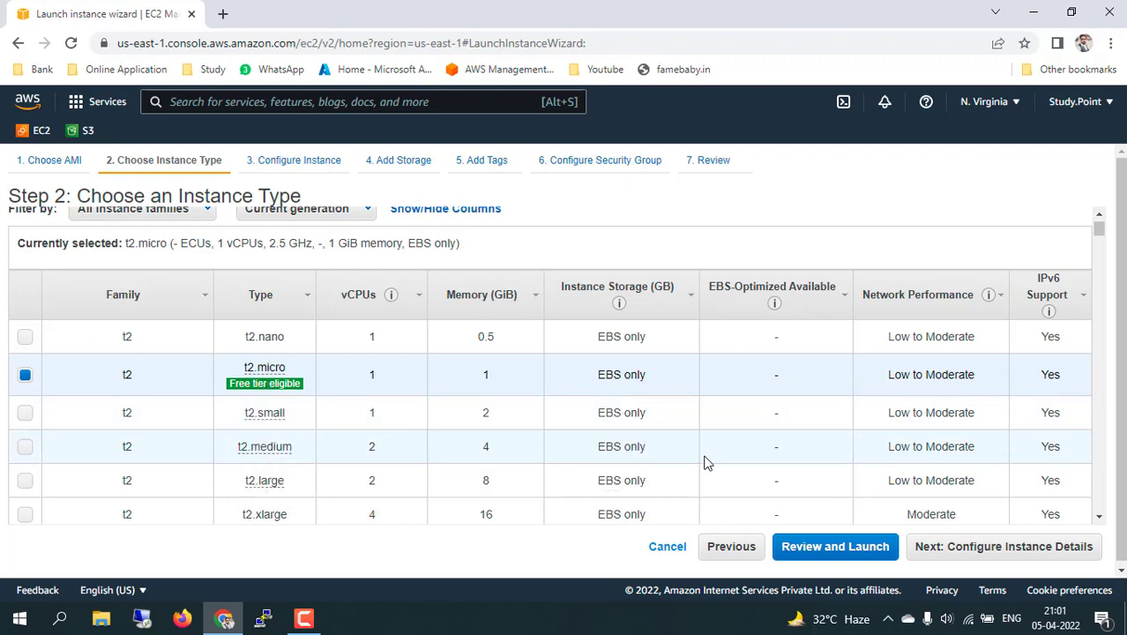
{"action": "left_click", "coordinate": [981, 548]}
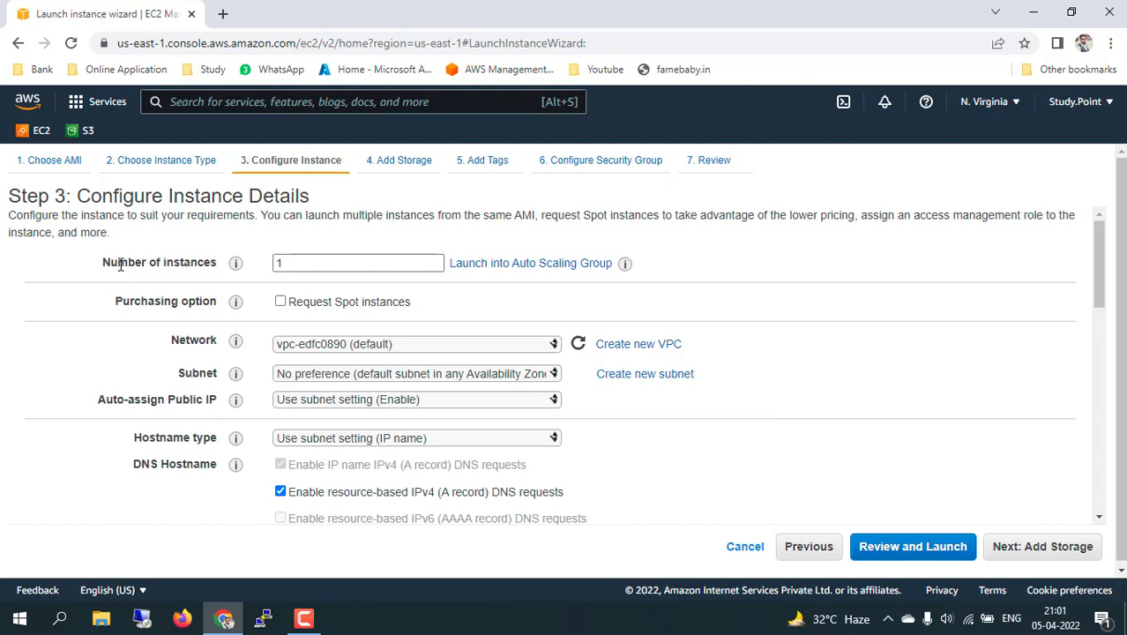
Examine the number of instances setting and the default subnets offered for the availability zones.
{"action": "double_click", "coordinate": [305, 264]}
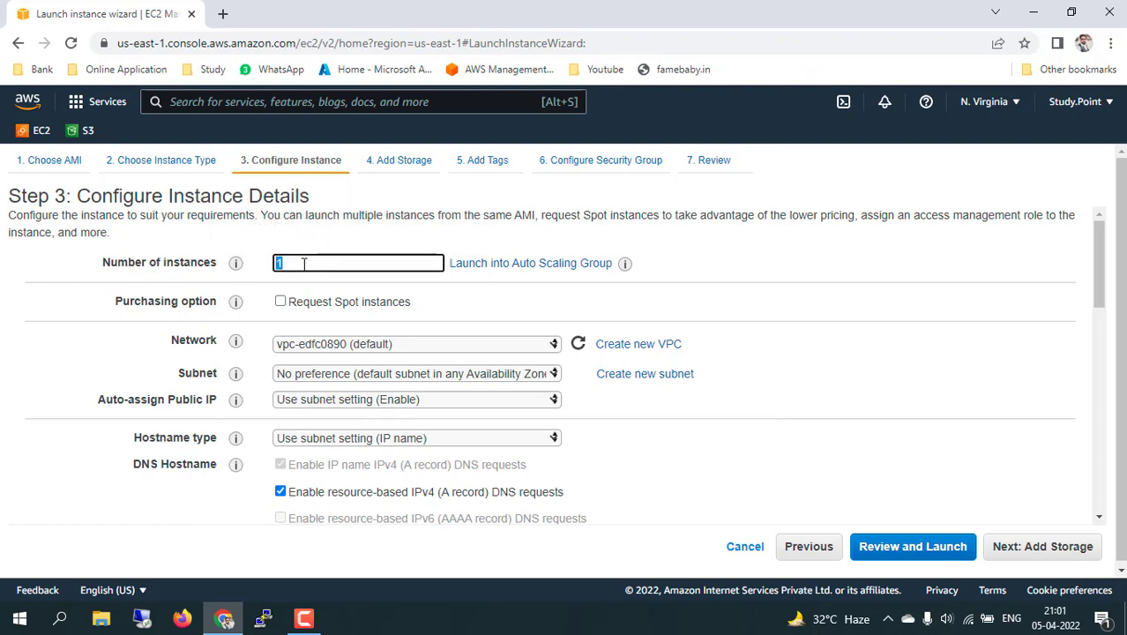
{"action": "type", "text": "5"}
{"action": "scroll", "coordinate": [192, 345], "scroll_direction": "down", "scroll_amount": 1}
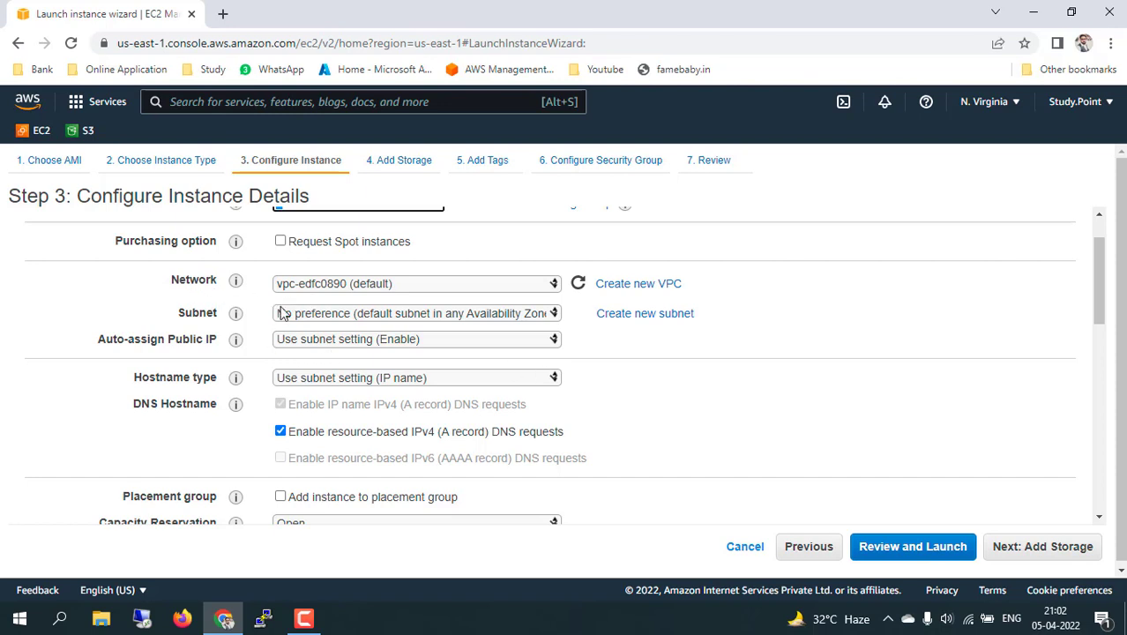
{"action": "mouse_move", "coordinate": [234, 314]}
{"action": "left_click", "coordinate": [554, 320]}
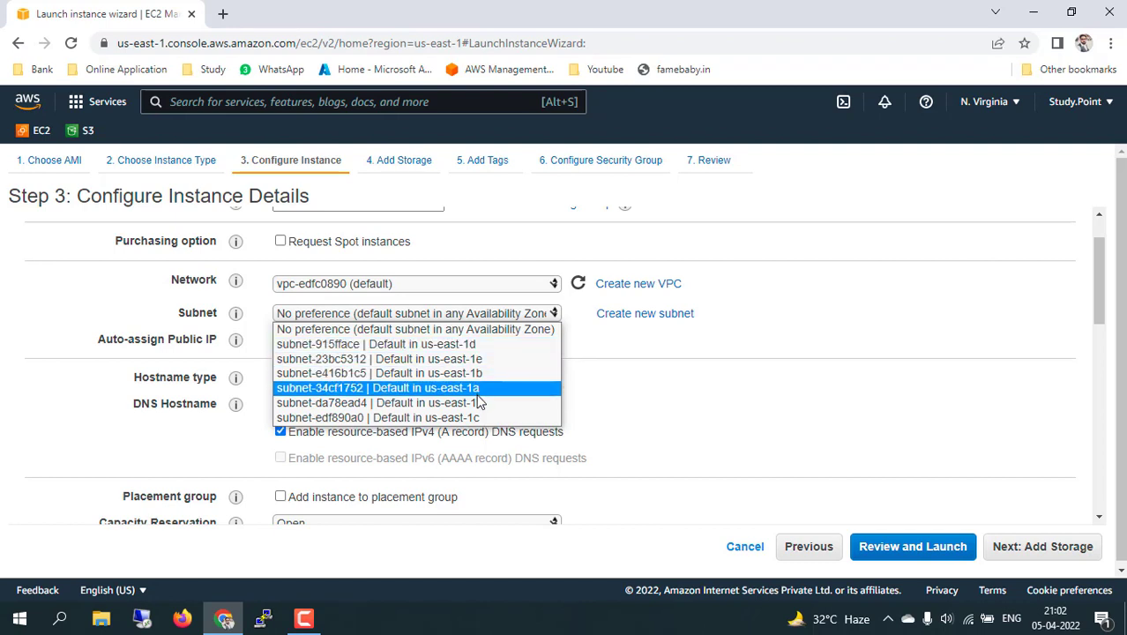
{"action": "key", "text": "Escape"}
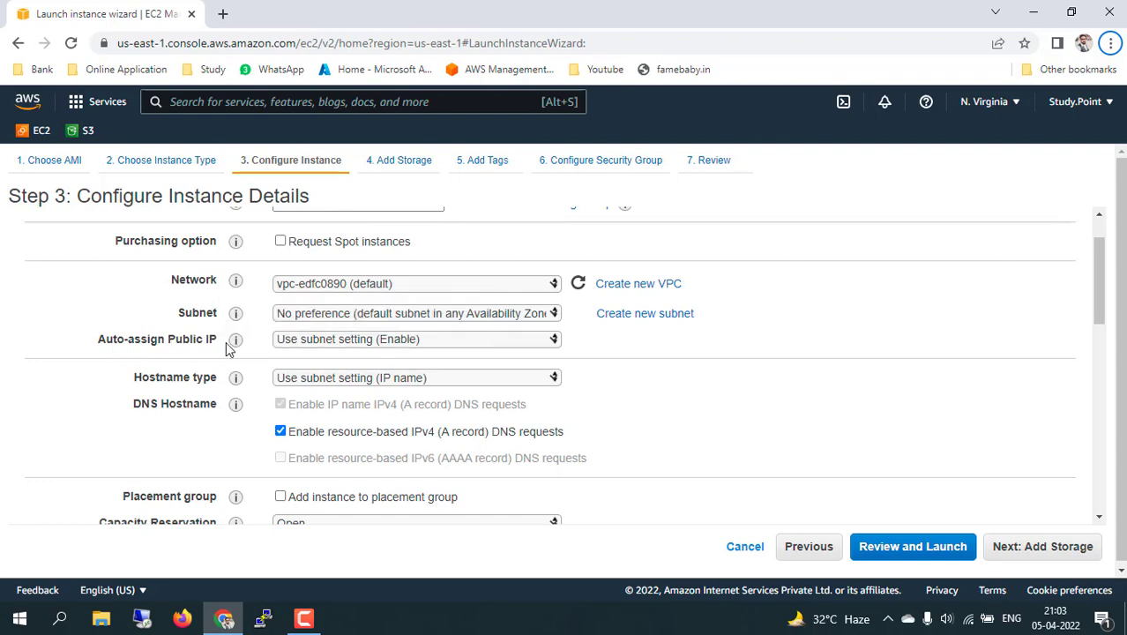
Try Auto-assign Public IP with Disable and restore it to Use subnet setting (Enable).
{"action": "left_click", "coordinate": [324, 338]}
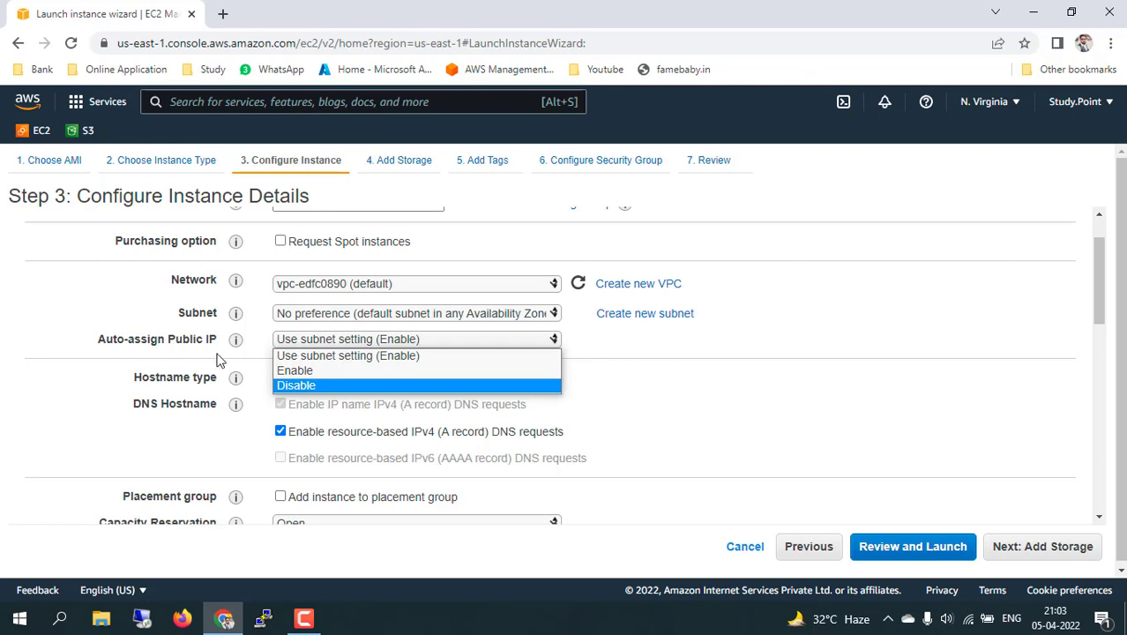
{"action": "left_click", "coordinate": [306, 386]}
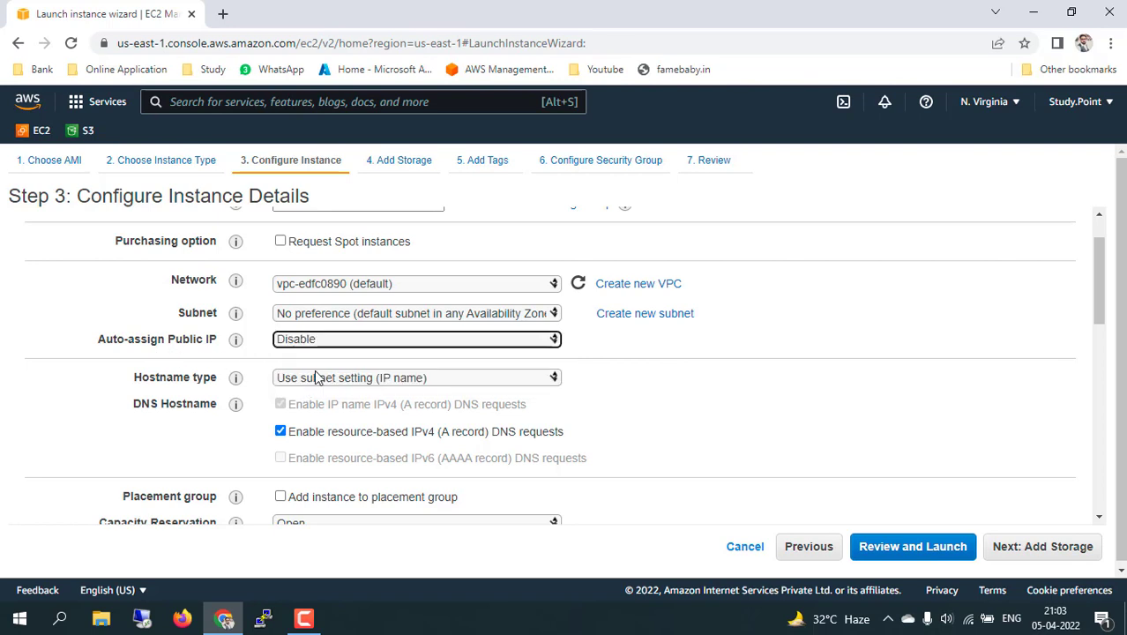
{"action": "left_click", "coordinate": [396, 344]}
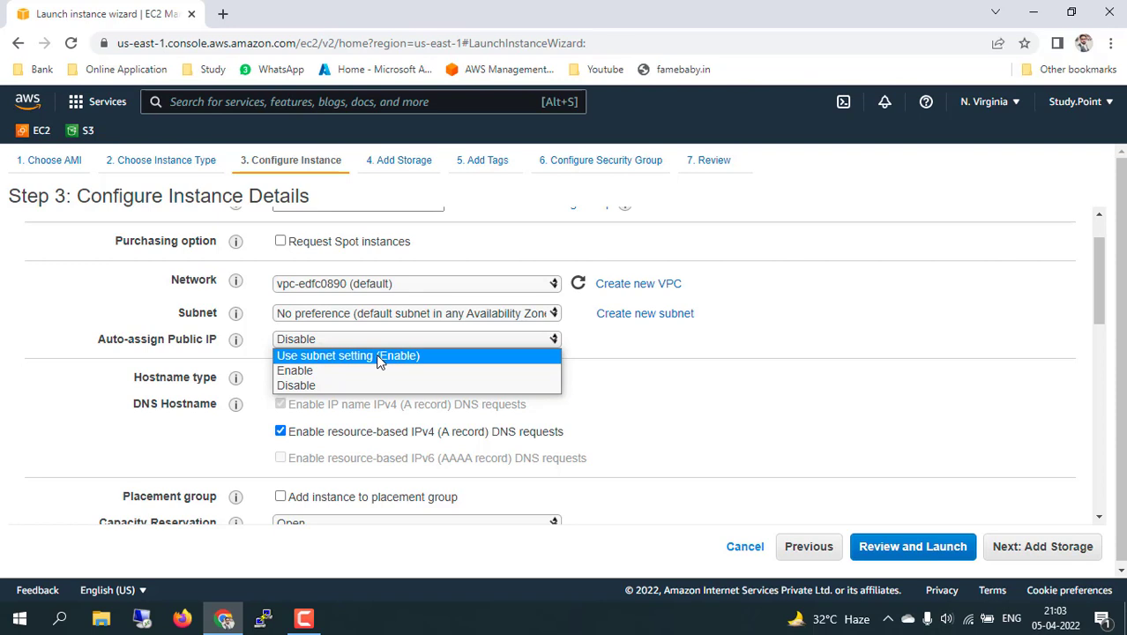
{"action": "left_click", "coordinate": [380, 358]}
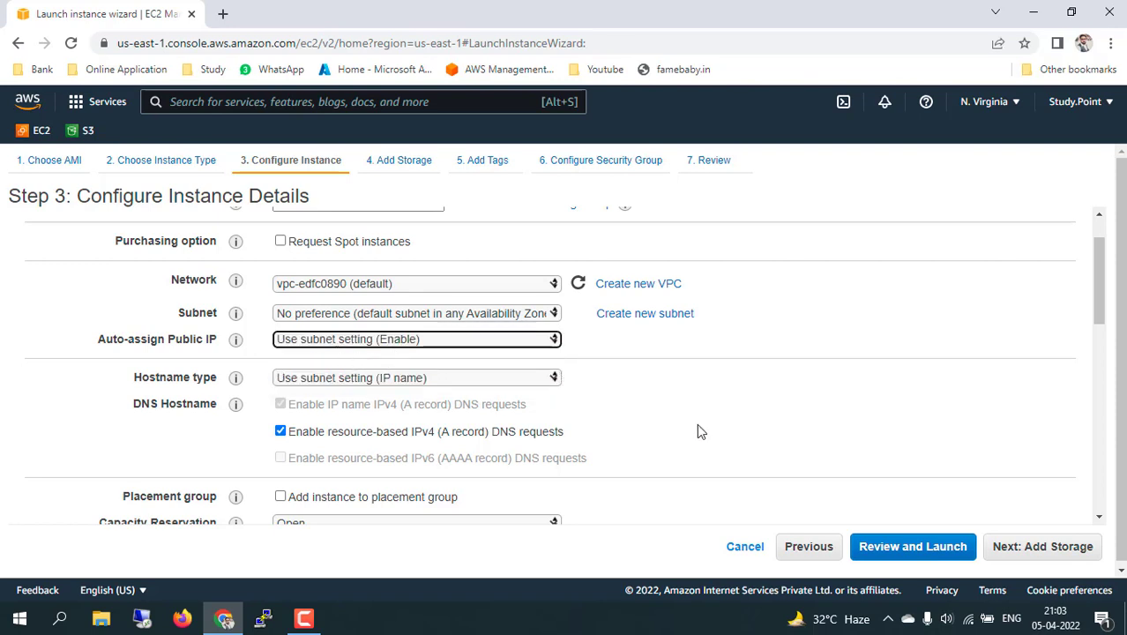
Examine the choices offered for the hostname type and the domain join directory.
{"action": "scroll", "coordinate": [697, 423], "scroll_direction": "down", "scroll_amount": 1}
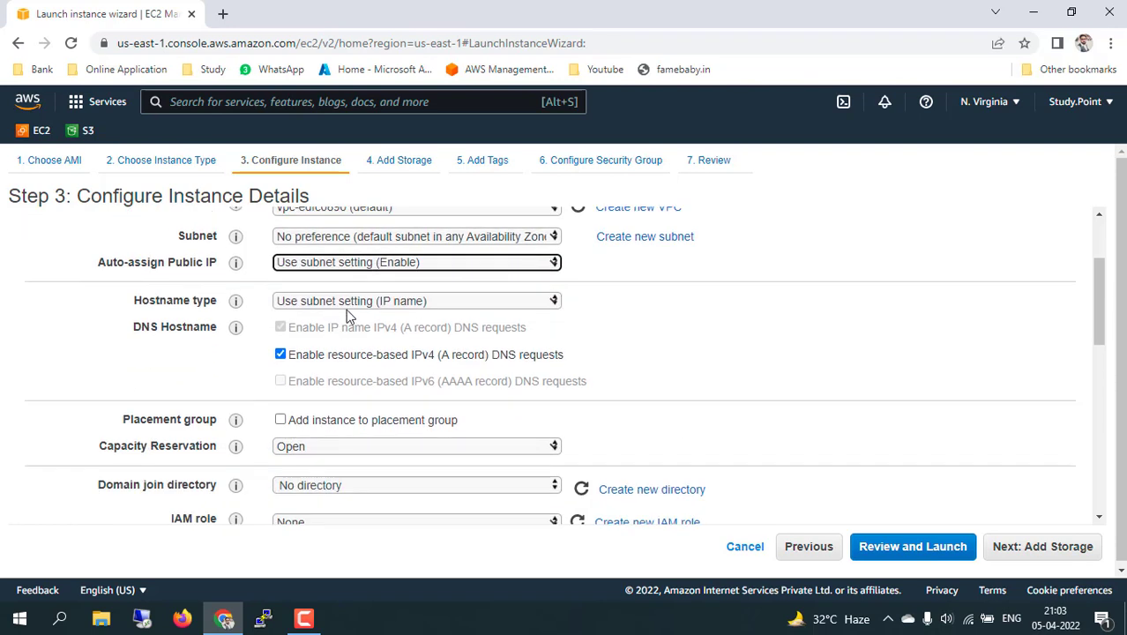
{"action": "left_click", "coordinate": [548, 311]}
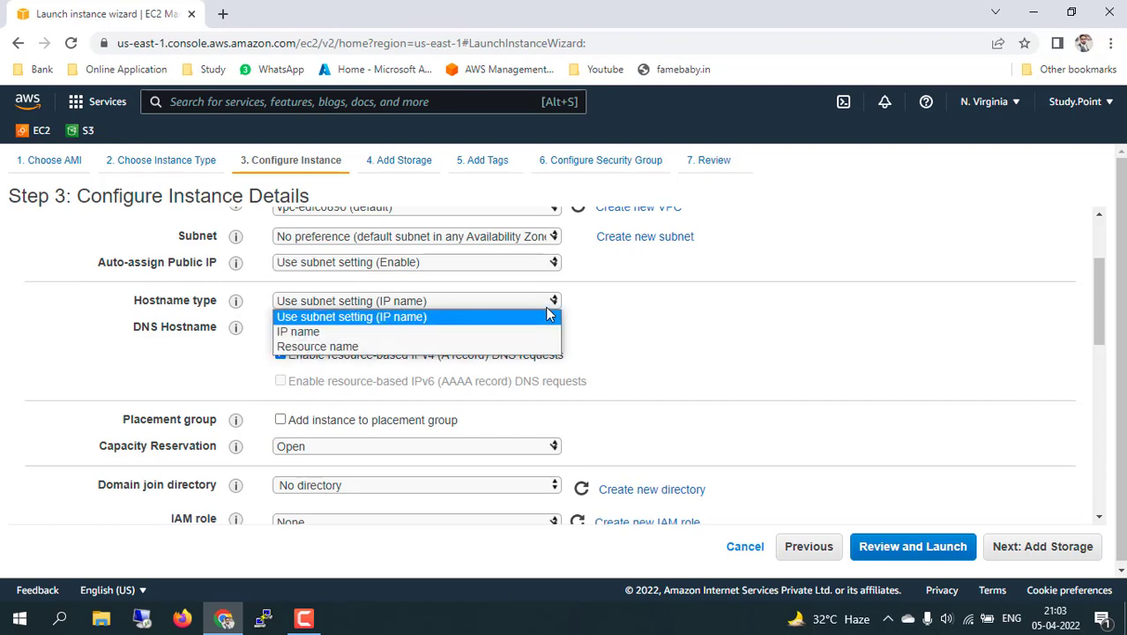
{"action": "left_click", "coordinate": [663, 350]}
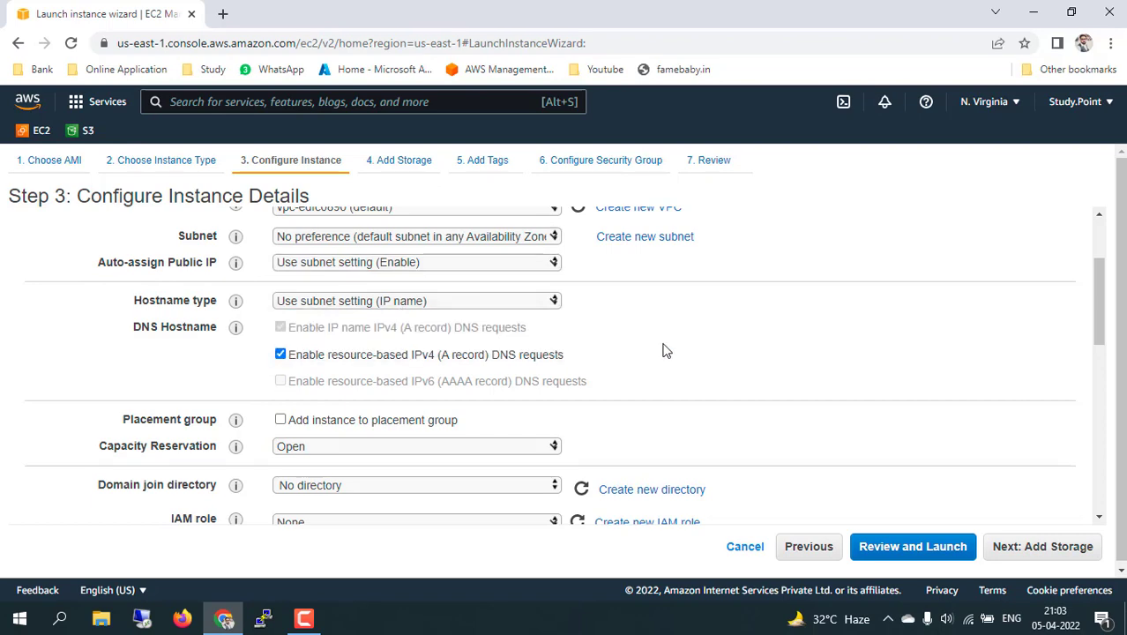
{"action": "scroll", "coordinate": [653, 377], "scroll_direction": "down", "scroll_amount": 2}
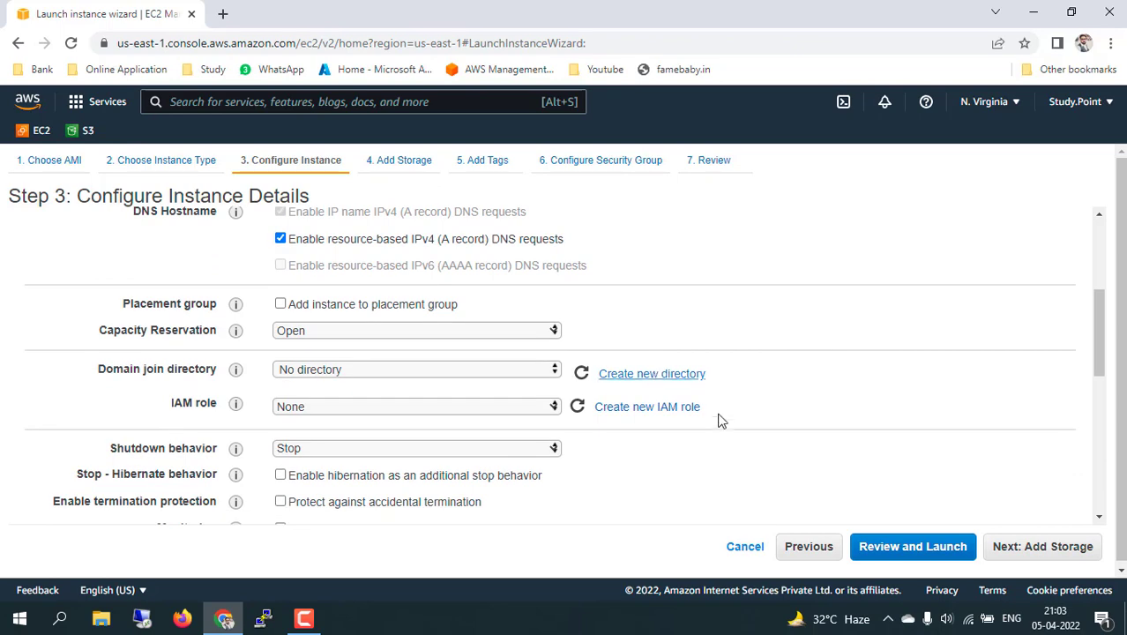
{"action": "scroll", "coordinate": [719, 469], "scroll_direction": "down", "scroll_amount": 2}
{"action": "scroll", "coordinate": [719, 469], "scroll_direction": "up", "scroll_amount": 2}
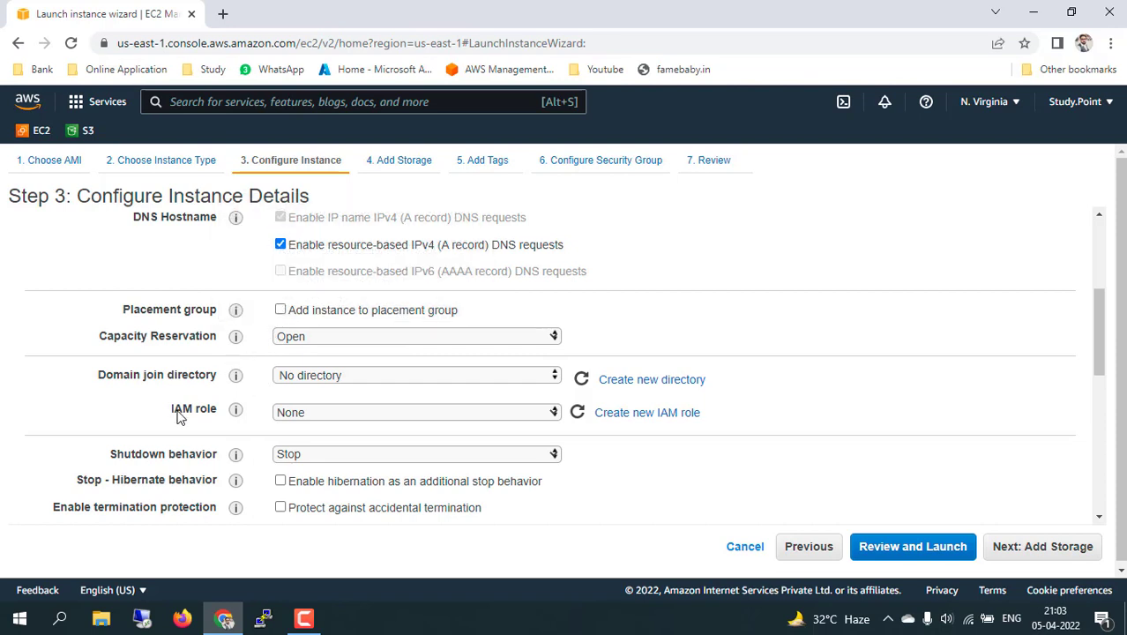
{"action": "left_click", "coordinate": [353, 385]}
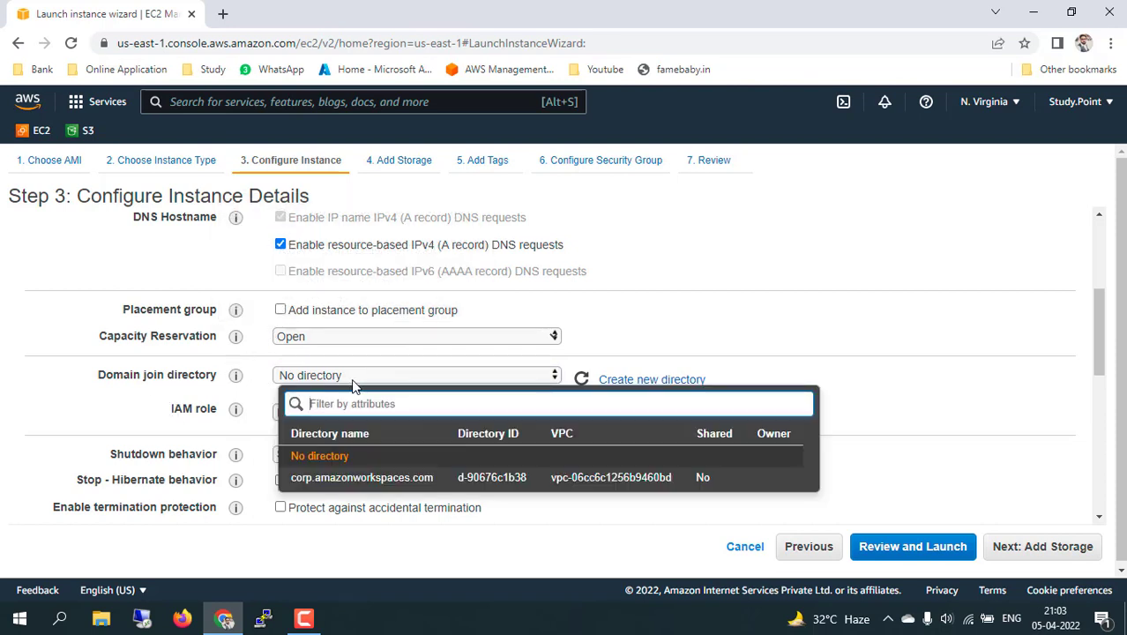
{"action": "left_click", "coordinate": [115, 404]}
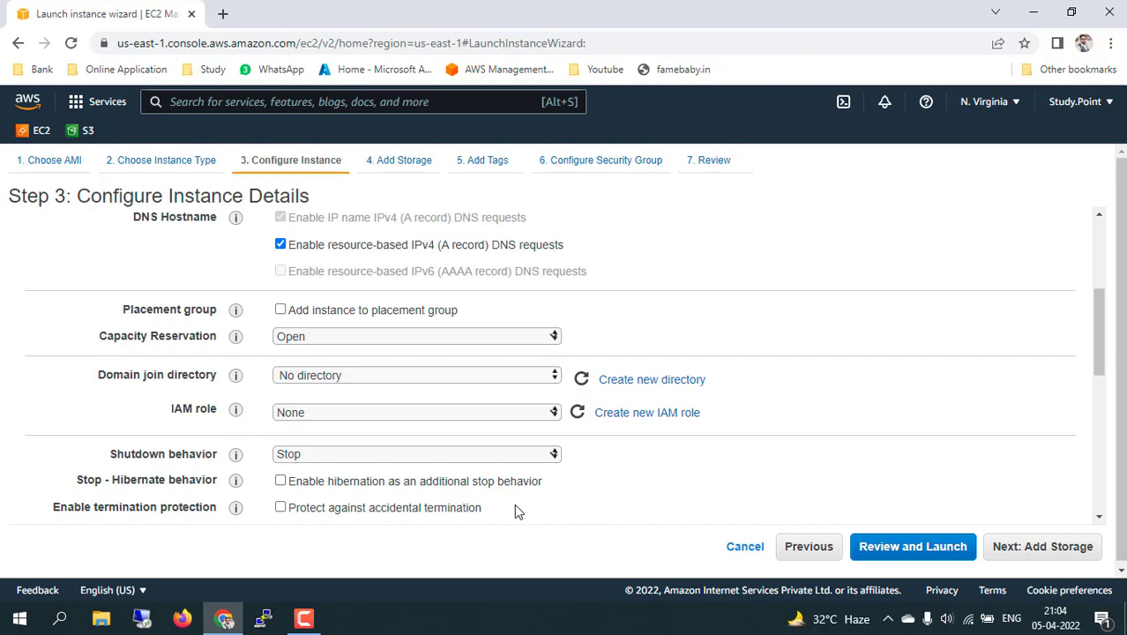
Review the remaining instance settings and Advanced Details, keep their defaults, and continue to the storage settings.
{"action": "scroll", "coordinate": [532, 518], "scroll_direction": "down", "scroll_amount": 1}
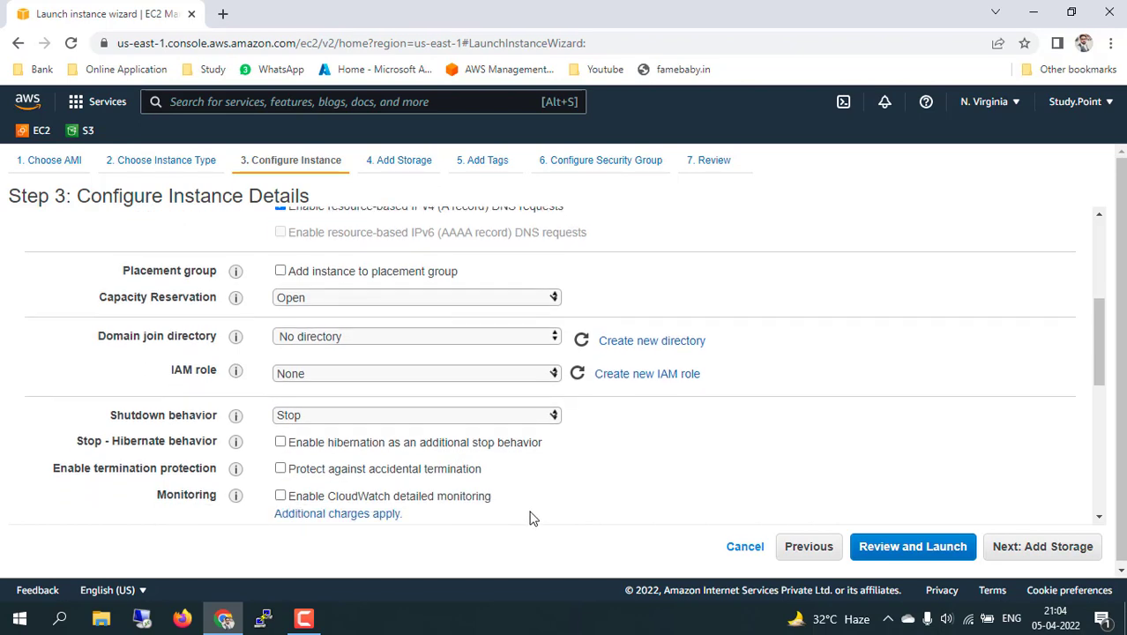
{"action": "scroll", "coordinate": [641, 496], "scroll_direction": "down", "scroll_amount": 1}
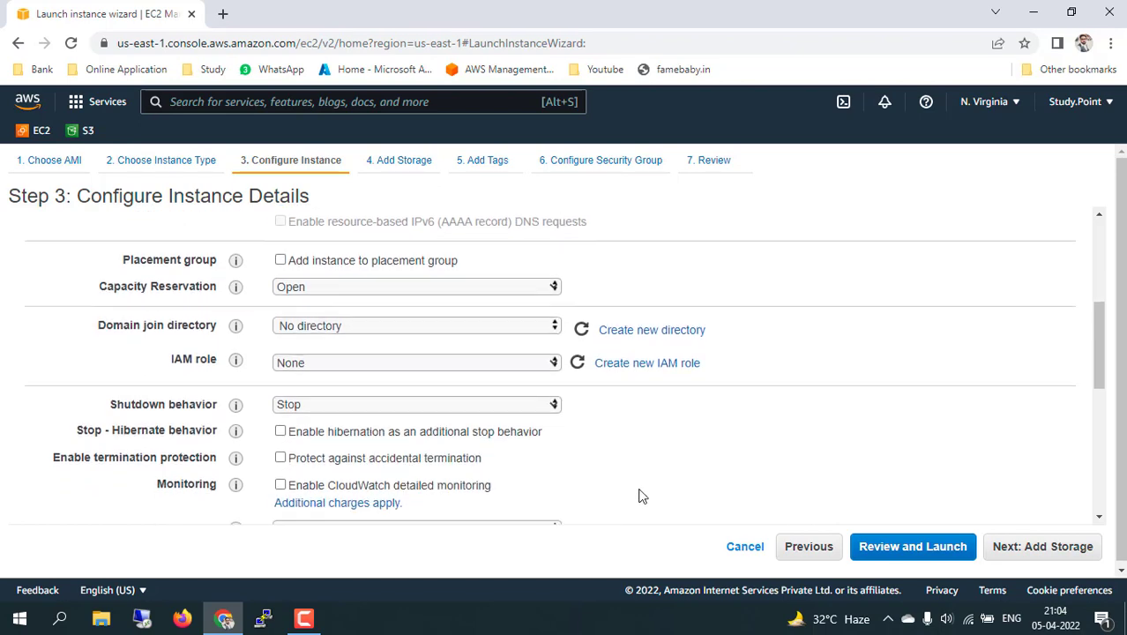
{"action": "scroll", "coordinate": [642, 497], "scroll_direction": "down", "scroll_amount": 1}
{"action": "mouse_move", "coordinate": [234, 428]}
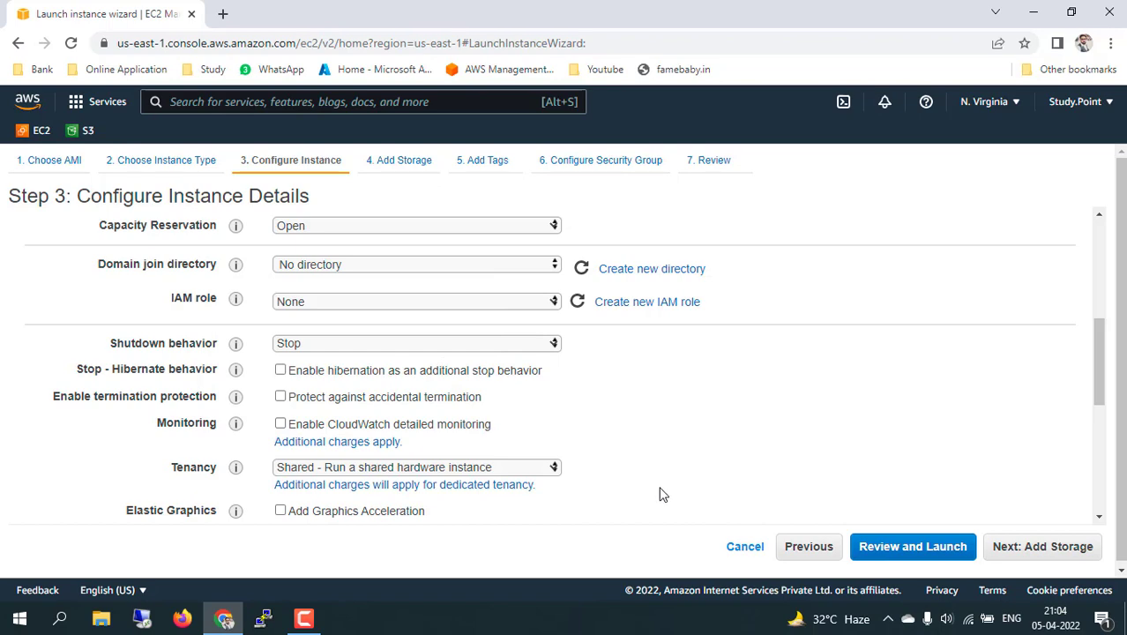
{"action": "scroll", "coordinate": [663, 494], "scroll_direction": "down", "scroll_amount": 1}
{"action": "scroll", "coordinate": [663, 494], "scroll_direction": "down", "scroll_amount": 2}
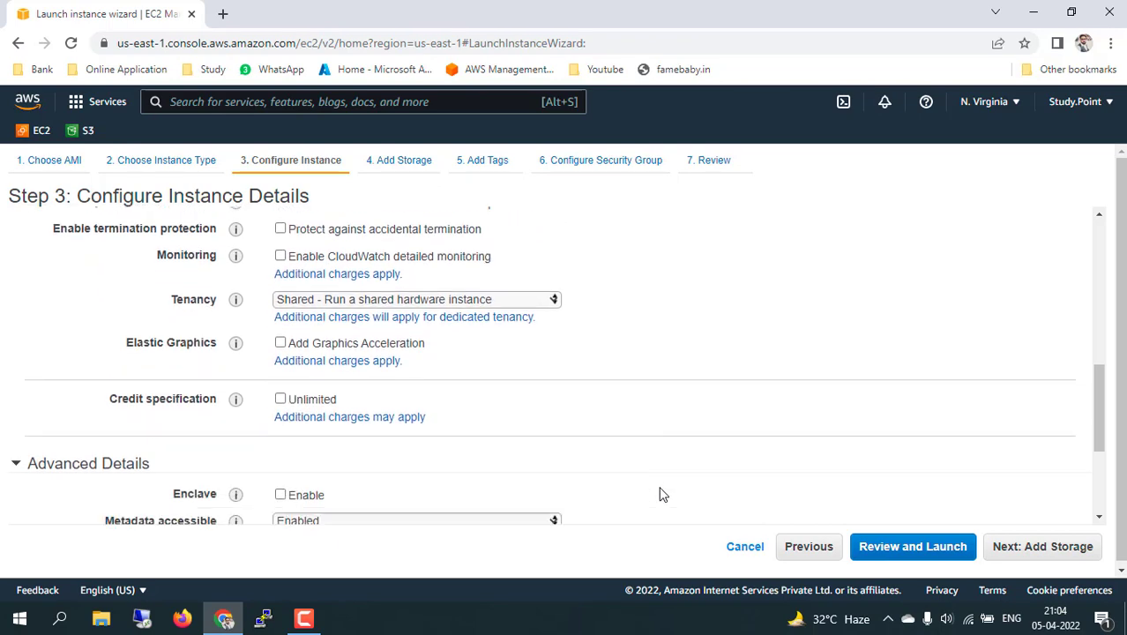
{"action": "scroll", "coordinate": [663, 493], "scroll_direction": "down", "scroll_amount": 2}
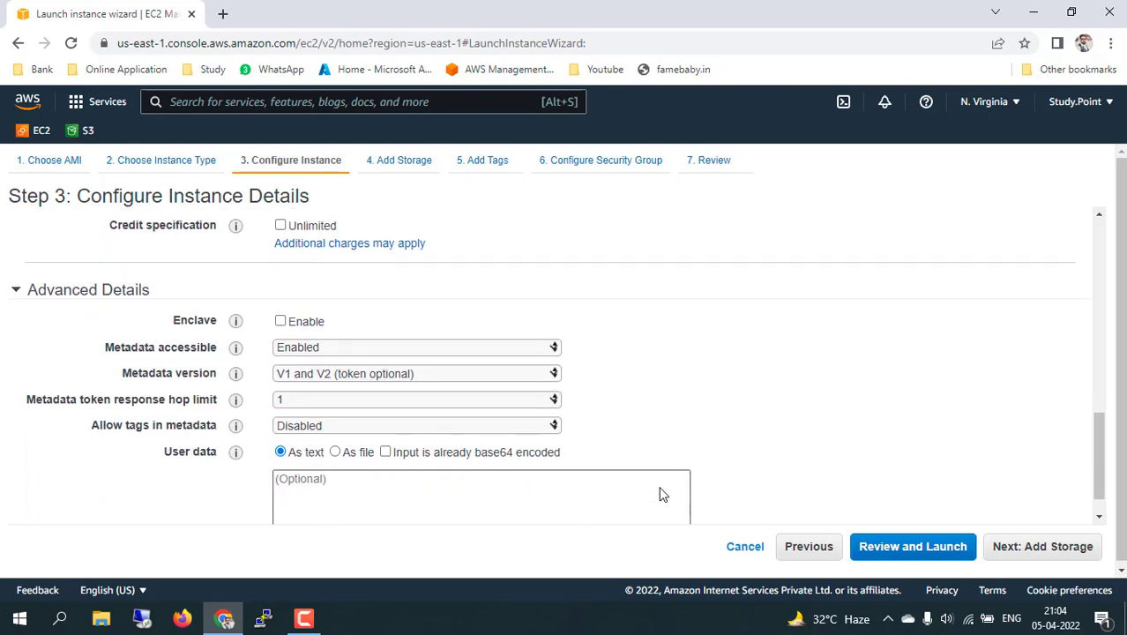
{"action": "scroll", "coordinate": [661, 490], "scroll_direction": "down", "scroll_amount": 1}
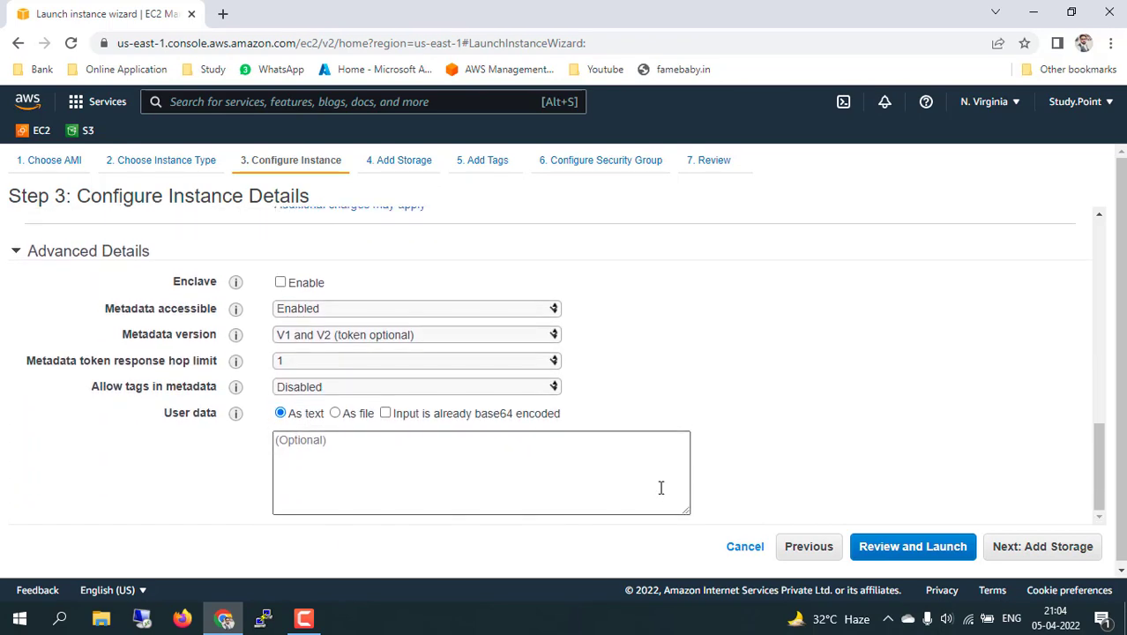
{"action": "left_click", "coordinate": [1024, 549]}
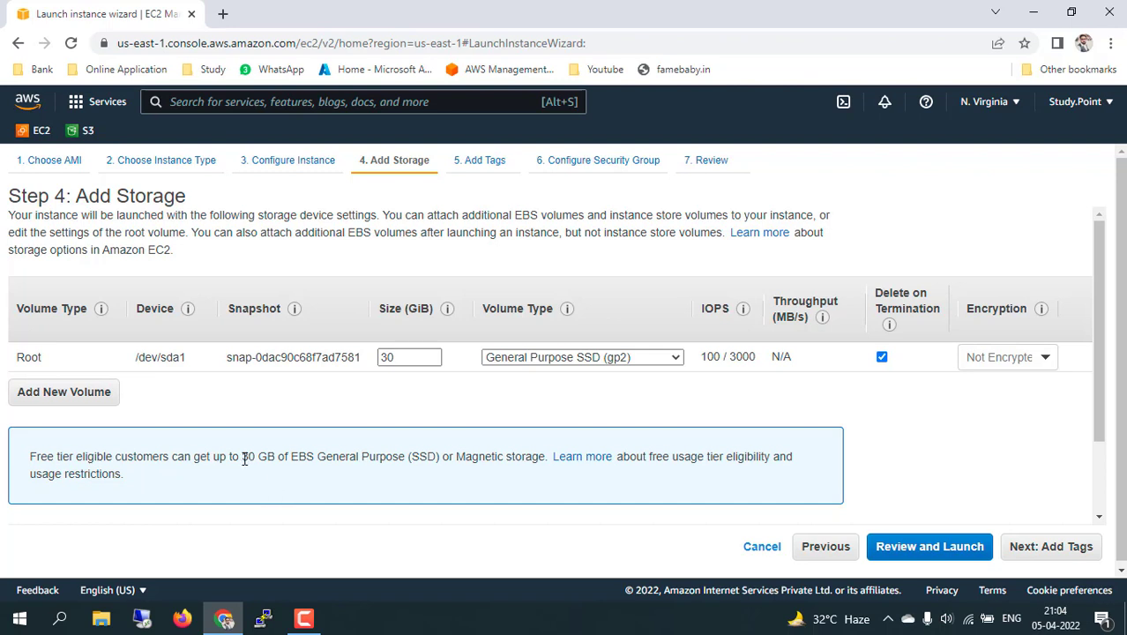
Check the free-tier storage allowance and choose General Purpose SSD (gp2) as the root volume type.
{"action": "left_click_drag", "start_coordinate": [243, 458], "coordinate": [268, 458]}
{"action": "left_click", "coordinate": [675, 362]}
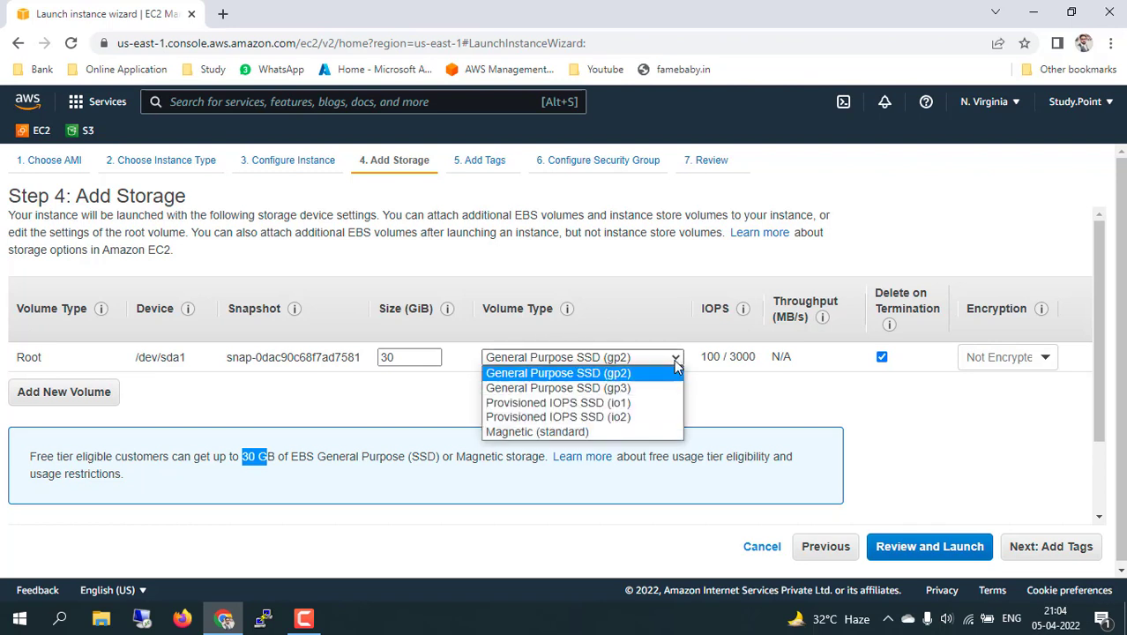
{"action": "left_click", "coordinate": [647, 375]}
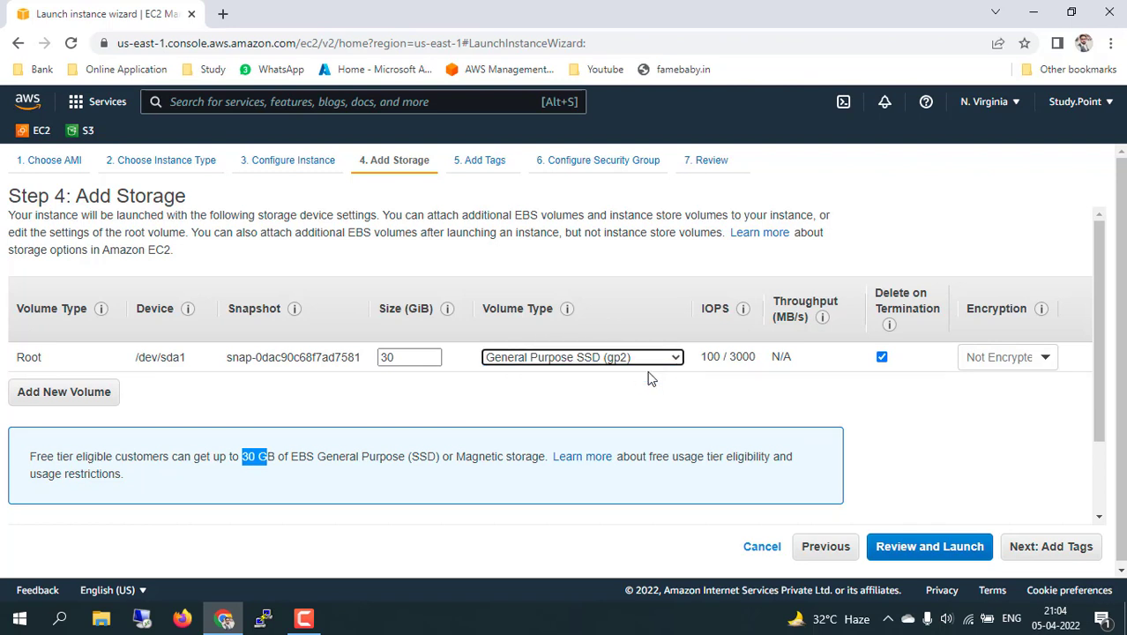
Try the root volume with Delete on Termination disabled and restore the option to enabled.
{"action": "mouse_move", "coordinate": [711, 351]}
{"action": "left_click", "coordinate": [882, 357]}
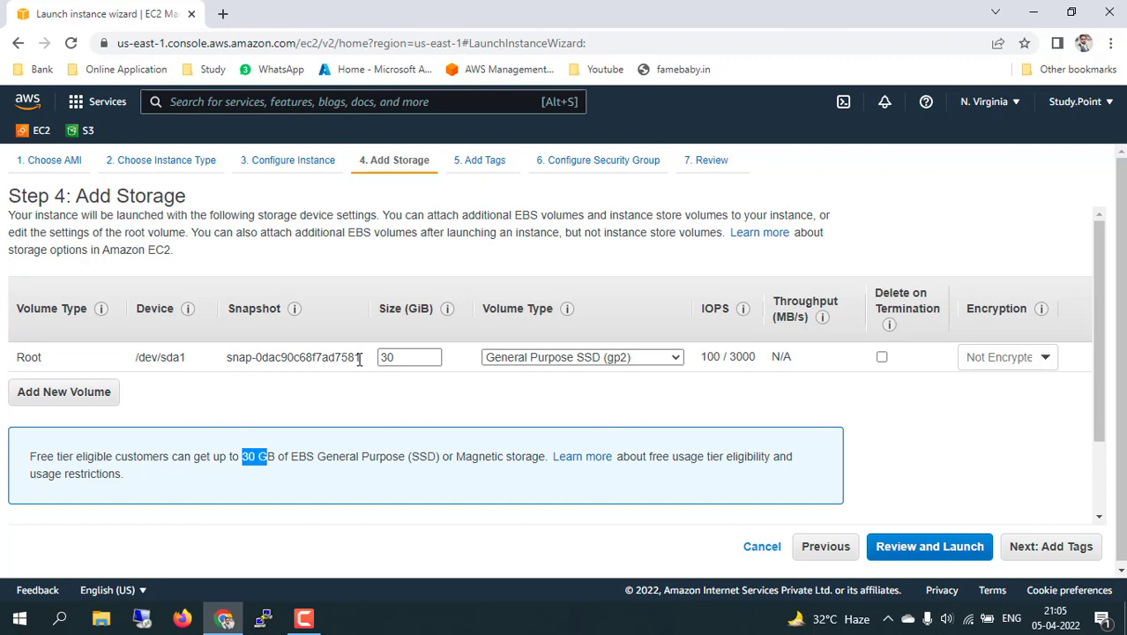
{"action": "left_click", "coordinate": [882, 357]}
Accept the storage settings and continue without adding any tags to the security group configuration.
{"action": "left_click", "coordinate": [1051, 548]}
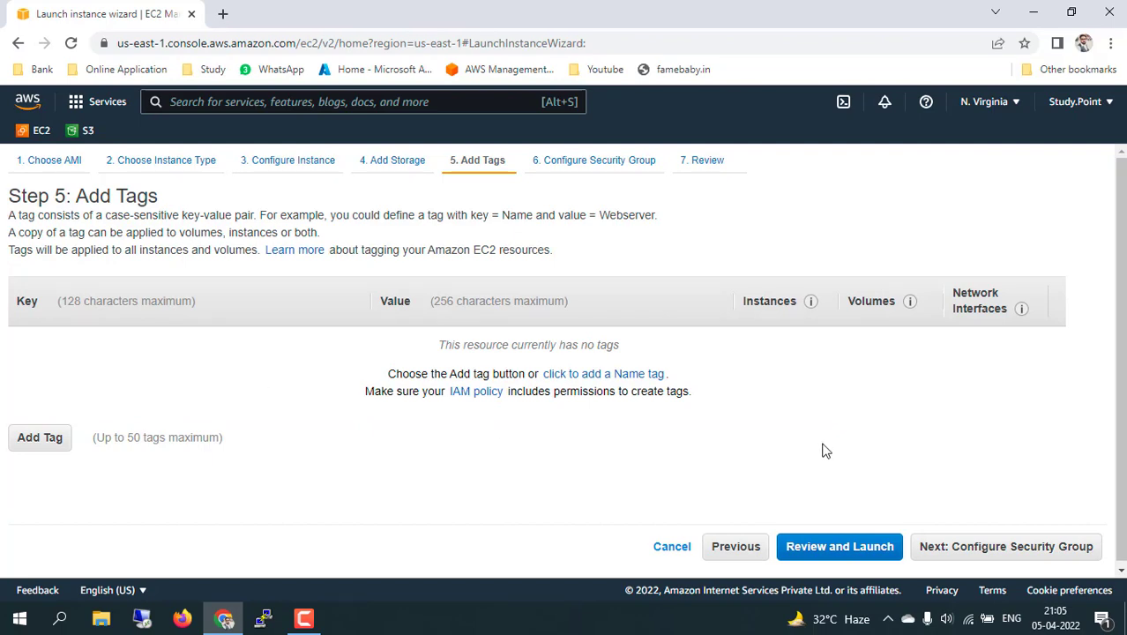
{"action": "left_click", "coordinate": [1002, 548]}
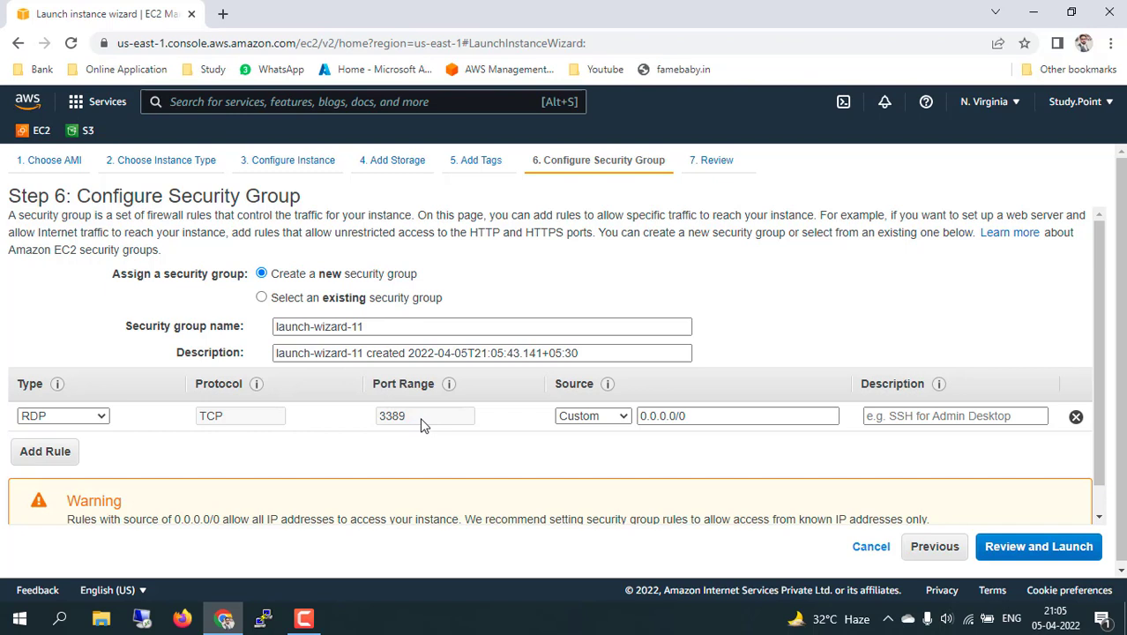
Try adding a second security group rule, look through its available types, and remove the rule.
{"action": "left_click", "coordinate": [60, 460]}
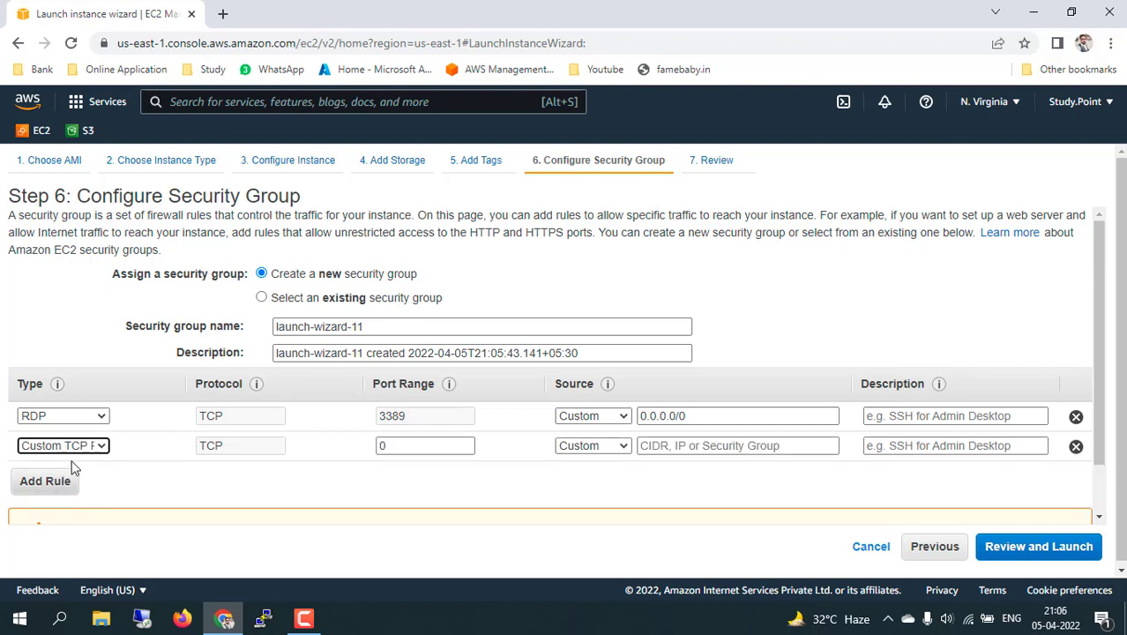
{"action": "left_click", "coordinate": [102, 450]}
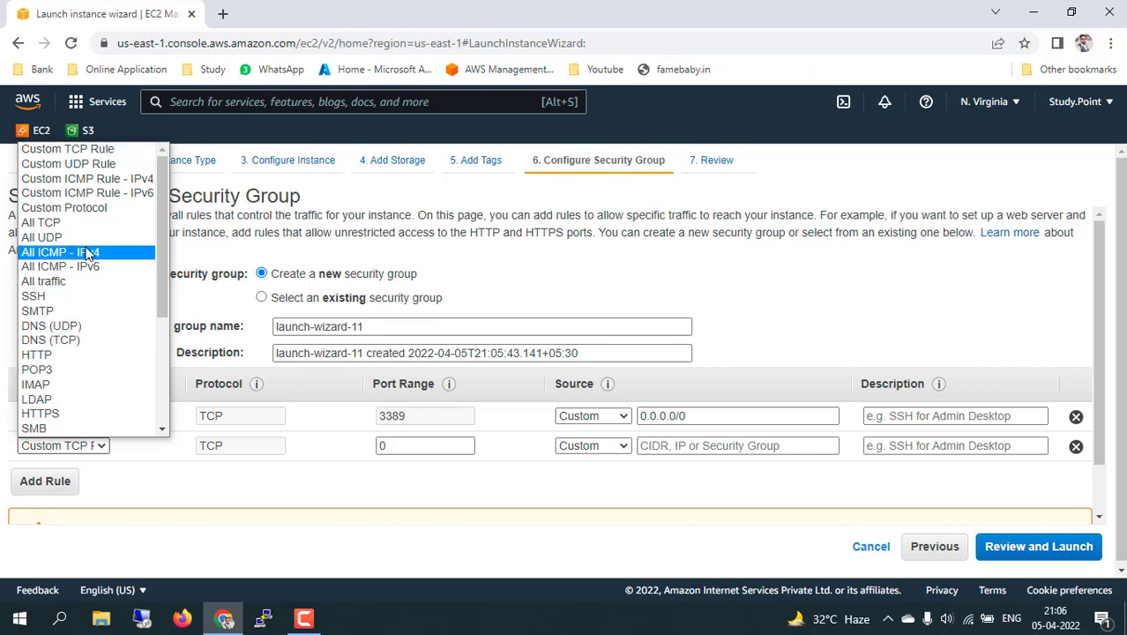
{"action": "scroll", "coordinate": [88, 323], "scroll_direction": "down", "scroll_amount": 3}
{"action": "scroll", "coordinate": [84, 319], "scroll_direction": "up", "scroll_amount": 3}
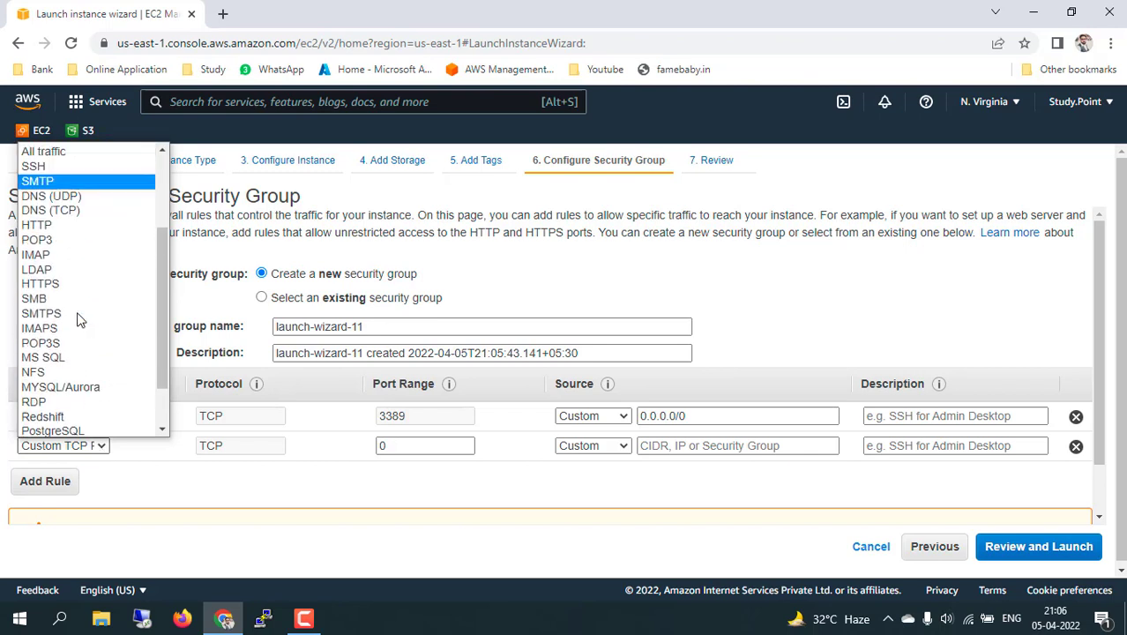
{"action": "left_click", "coordinate": [381, 501]}
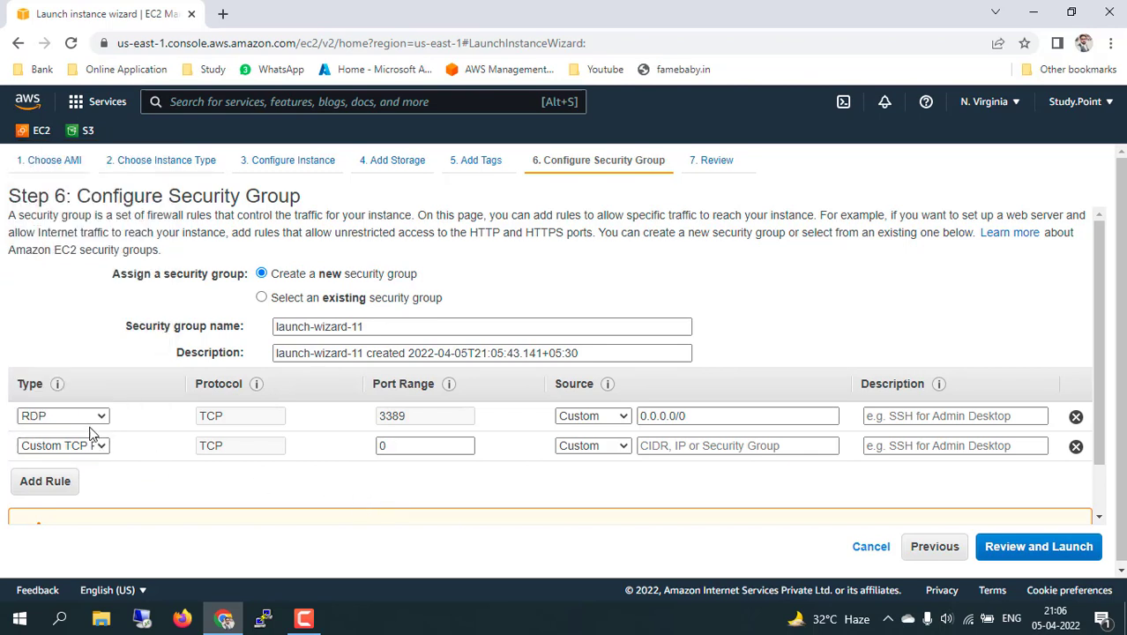
{"action": "left_click", "coordinate": [1076, 447]}
Keep the single RDP rule for the new security group and review the instance launch summary.
{"action": "scroll", "coordinate": [994, 476], "scroll_direction": "down", "scroll_amount": 1}
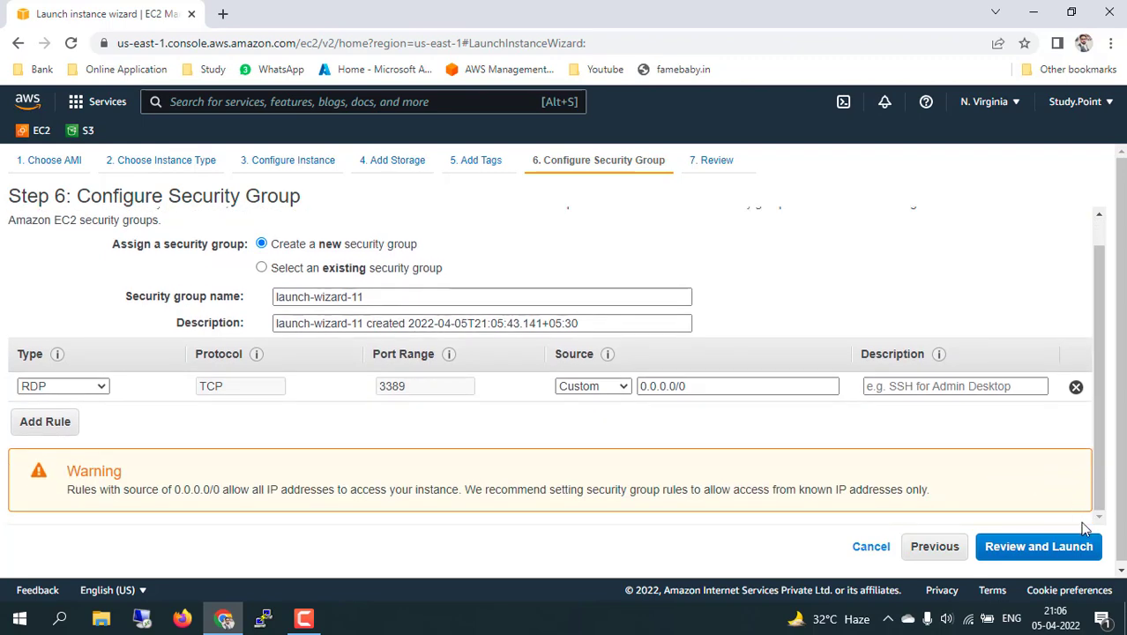
{"action": "left_click", "coordinate": [1040, 547]}
{"action": "scroll", "coordinate": [906, 450], "scroll_direction": "down", "scroll_amount": 3}
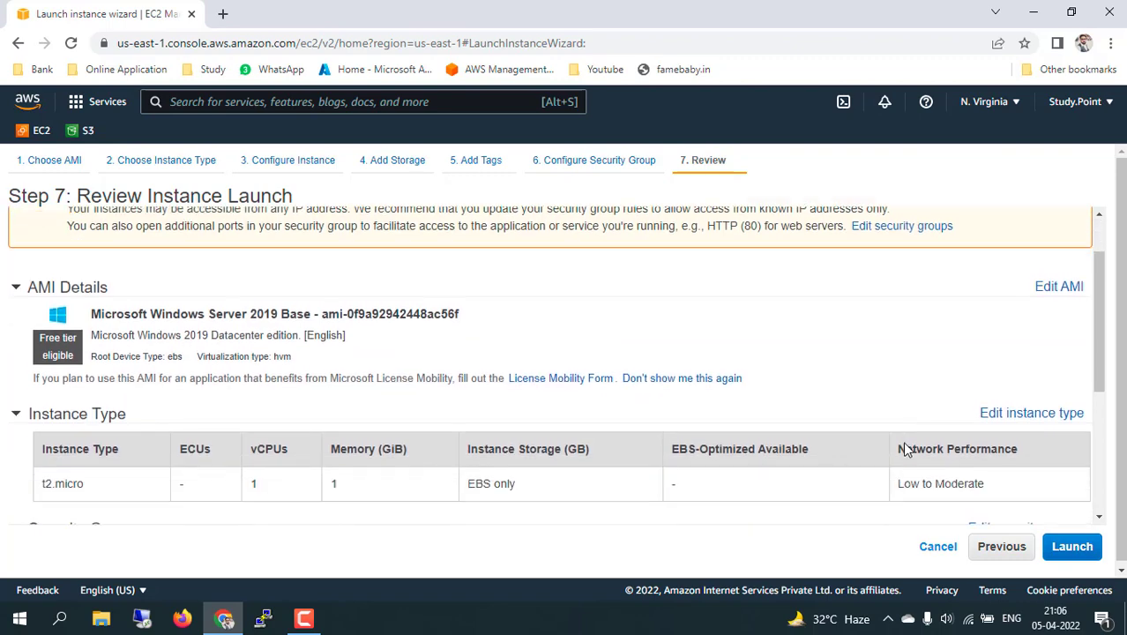
{"action": "scroll", "coordinate": [770, 465], "scroll_direction": "down", "scroll_amount": 3}
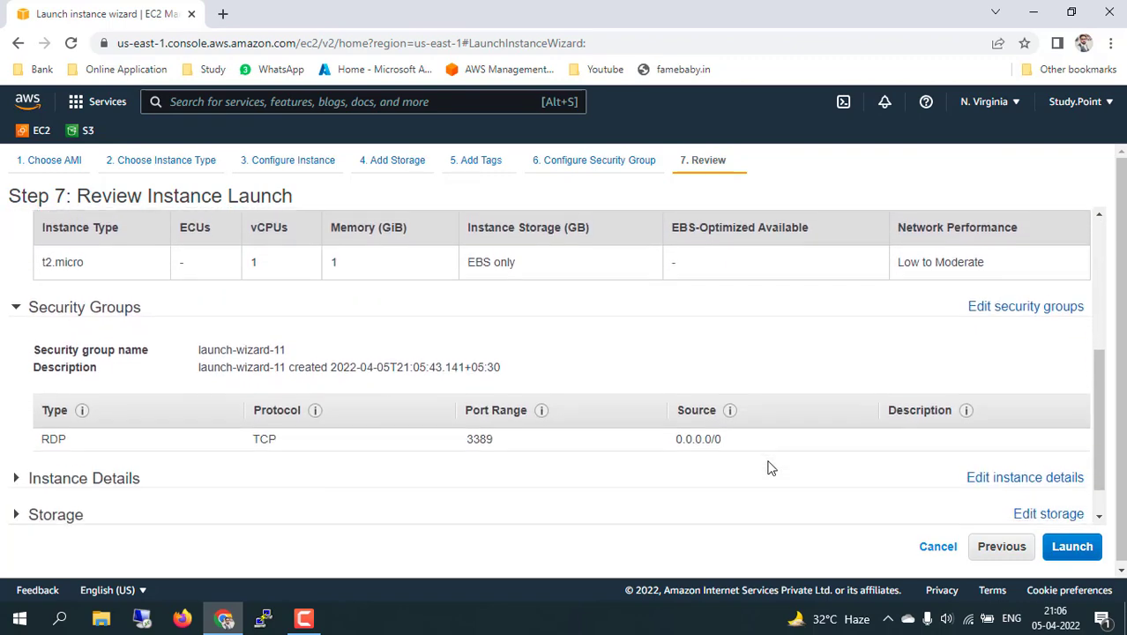
{"action": "scroll", "coordinate": [770, 469], "scroll_direction": "down", "scroll_amount": 1}
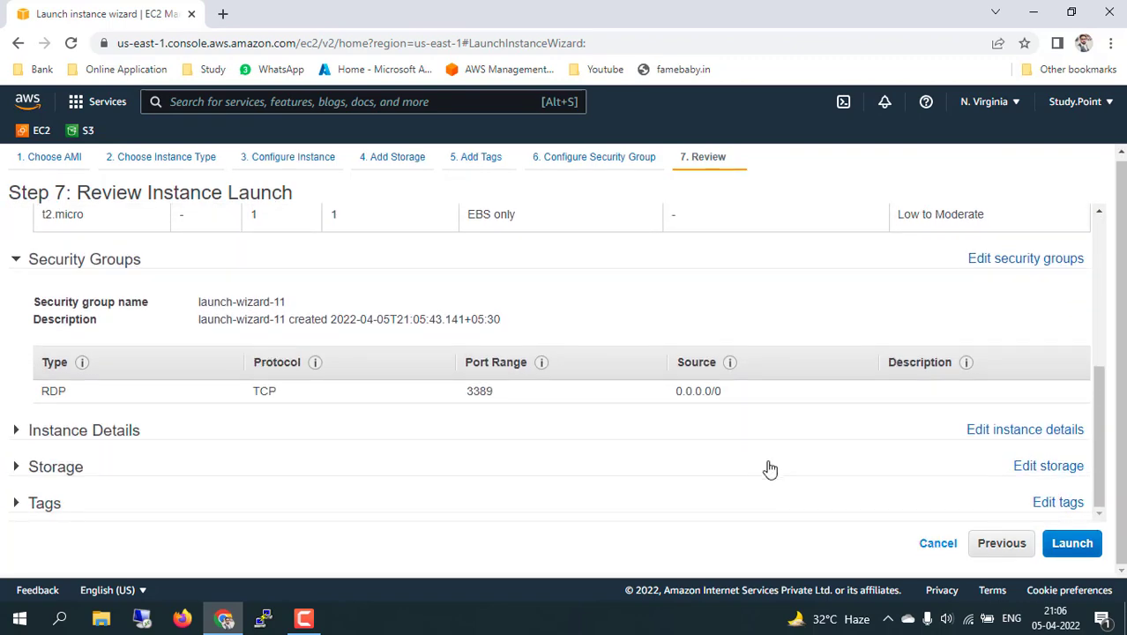
Start the launch and choose to create a new RSA key pair named ec2windows.
{"action": "left_click", "coordinate": [1071, 543]}
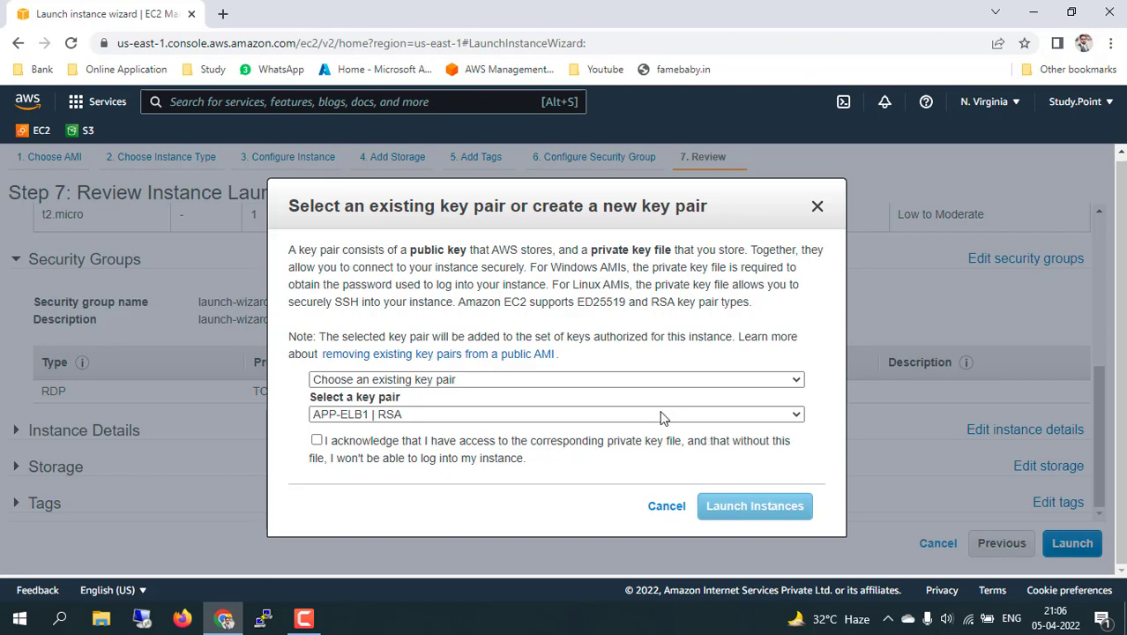
{"action": "left_click", "coordinate": [643, 381]}
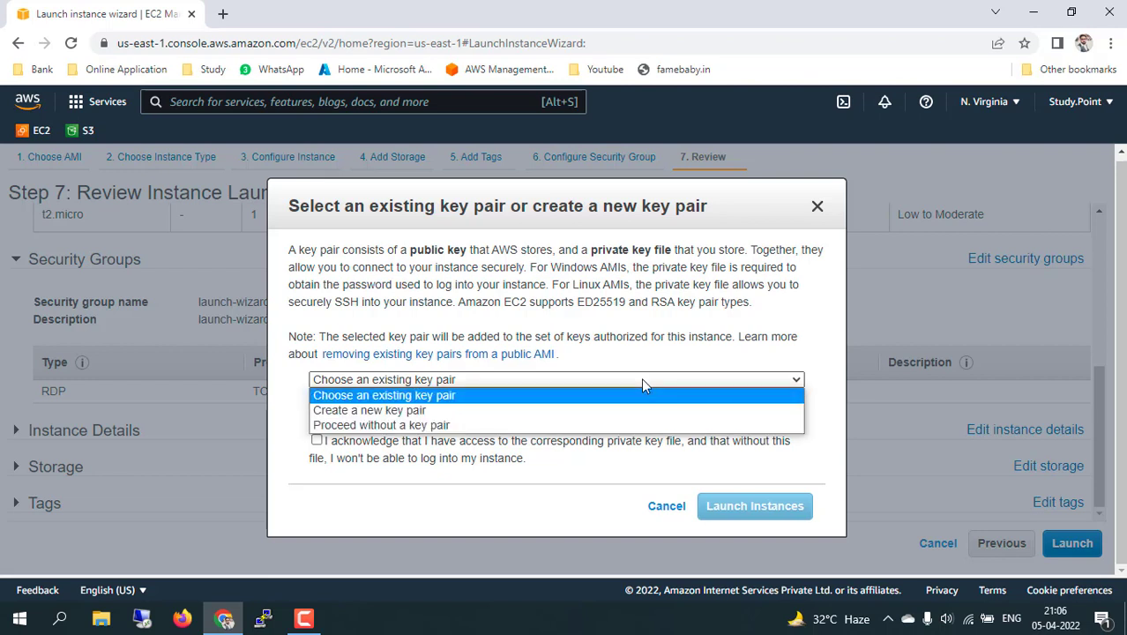
{"action": "left_click", "coordinate": [395, 411]}
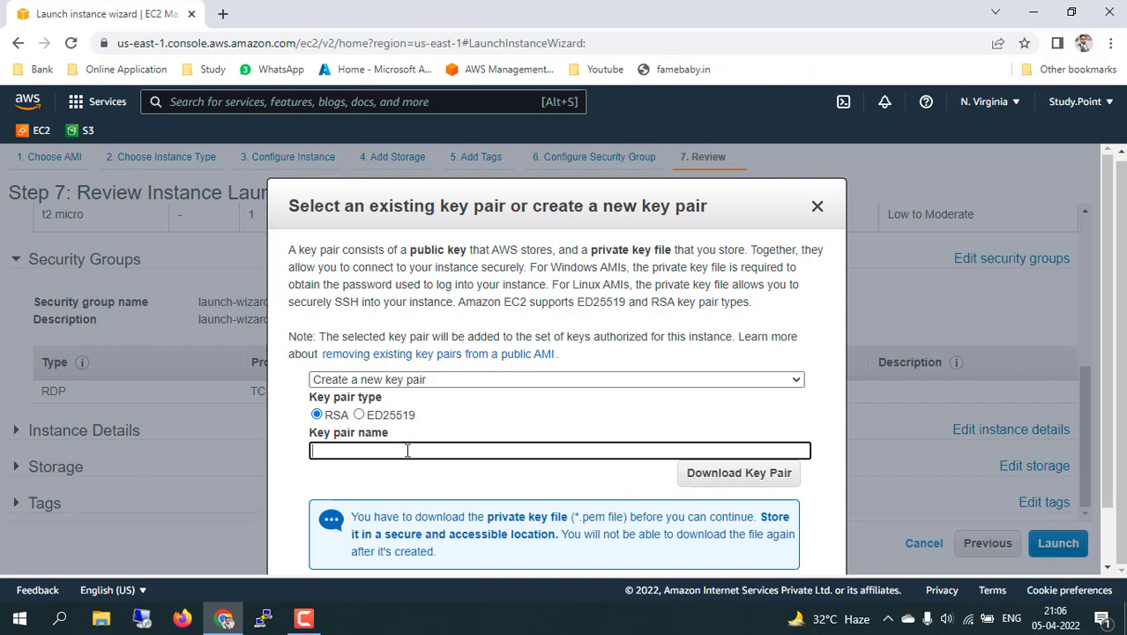
{"action": "type", "text": "ec2windows"}
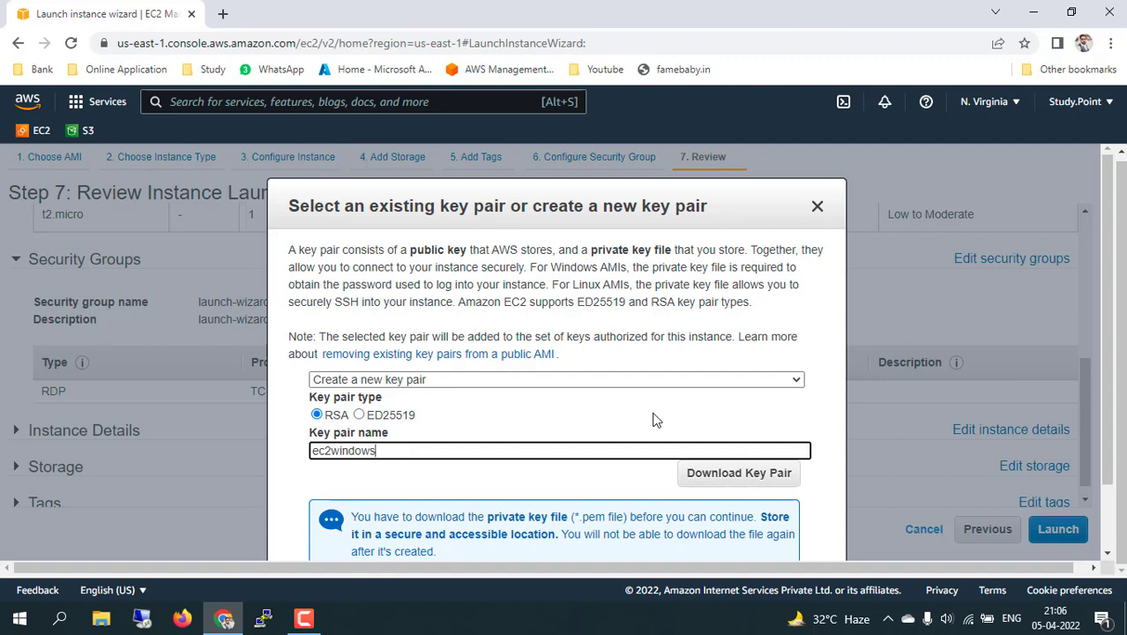
Download the new ec2windows key pair and save its PEM file in the Downloads folder.
{"action": "scroll", "coordinate": [657, 420], "scroll_direction": "down", "scroll_amount": 1}
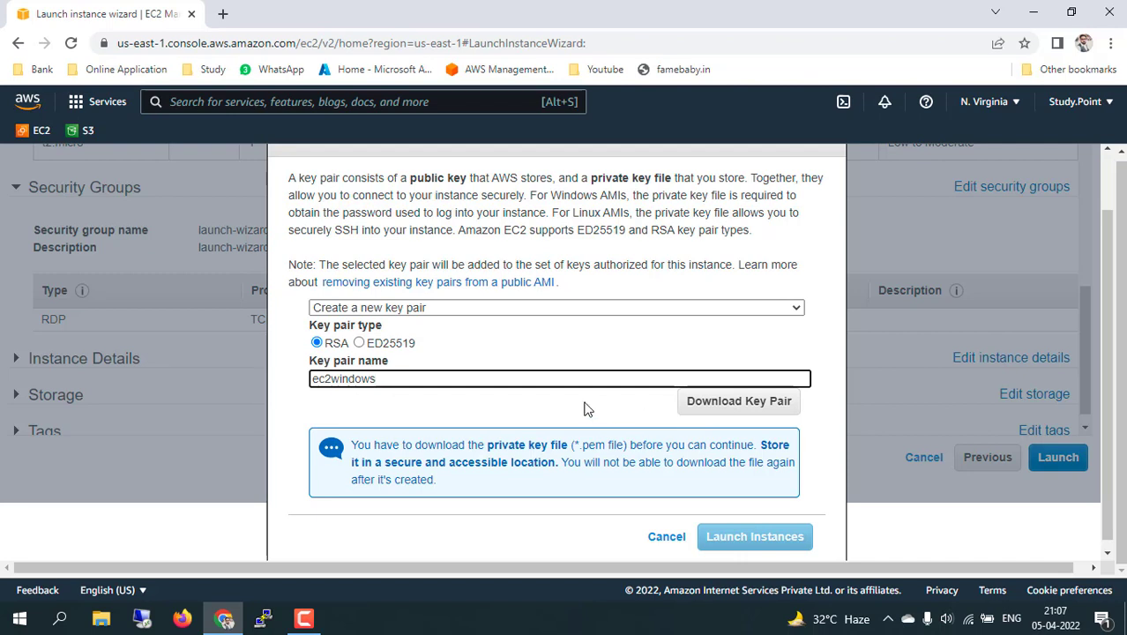
{"action": "left_click", "coordinate": [751, 406]}
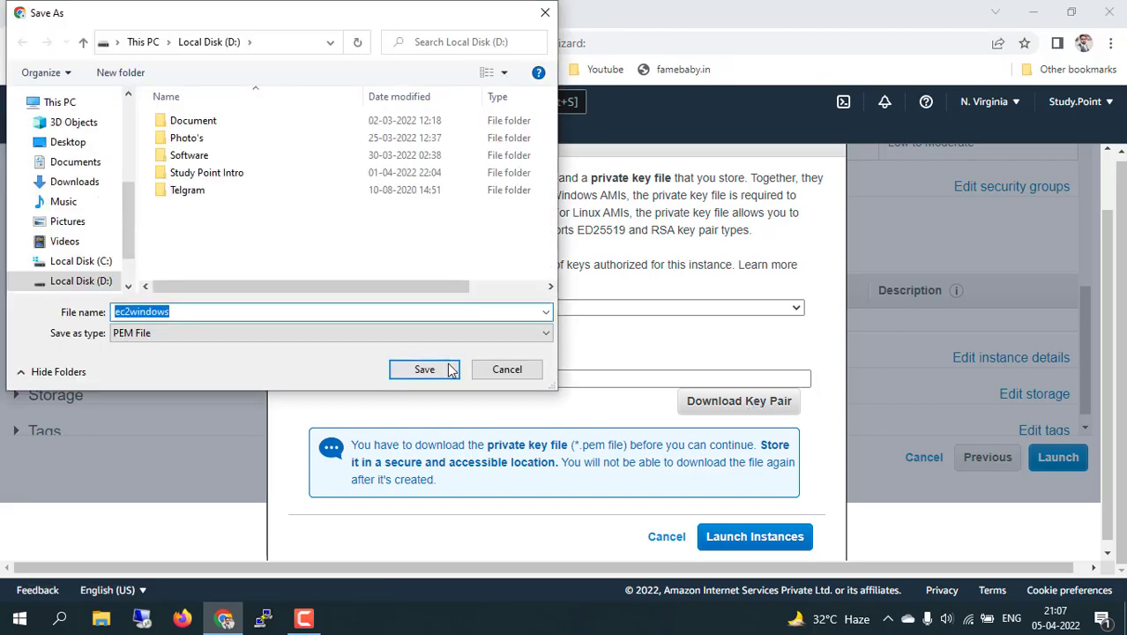
{"action": "left_click", "coordinate": [76, 164]}
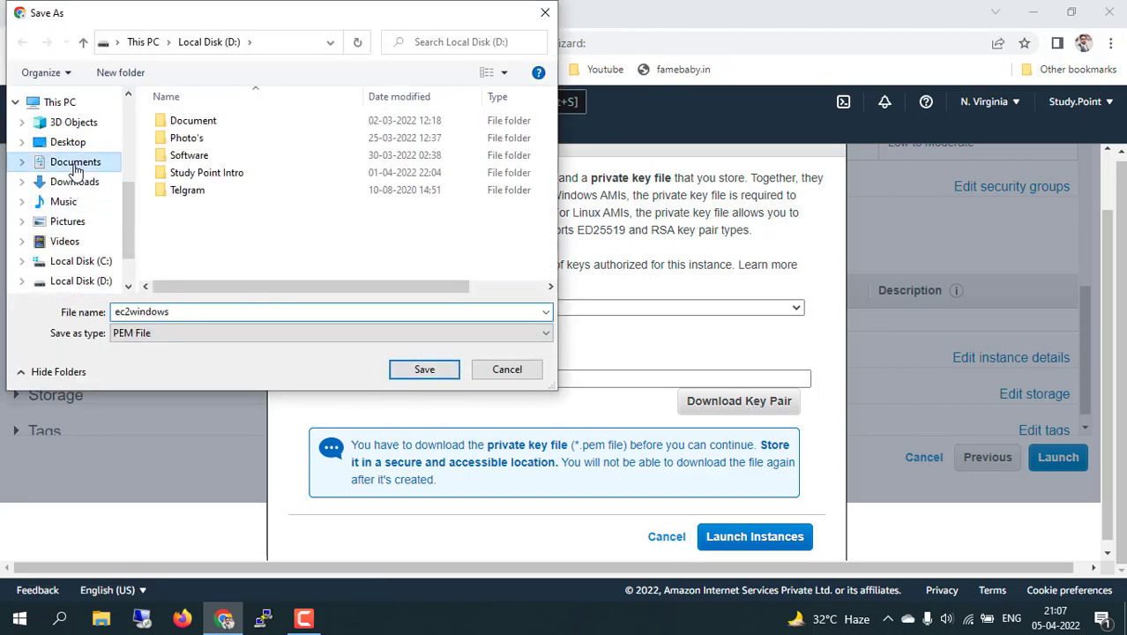
{"action": "left_click", "coordinate": [75, 182]}
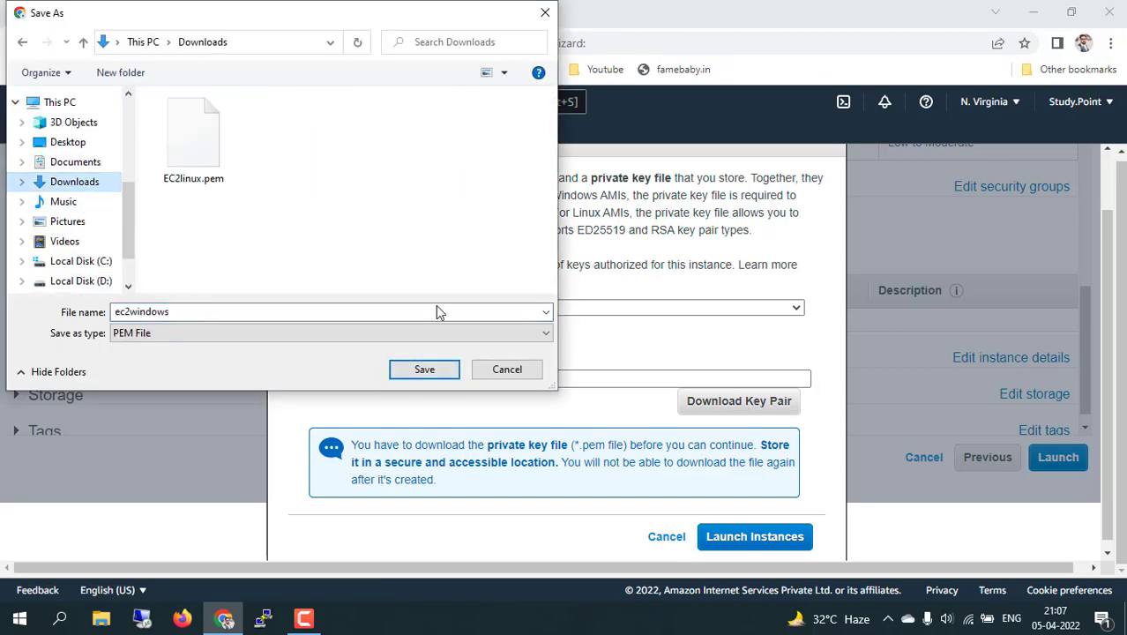
{"action": "left_click", "coordinate": [424, 370]}
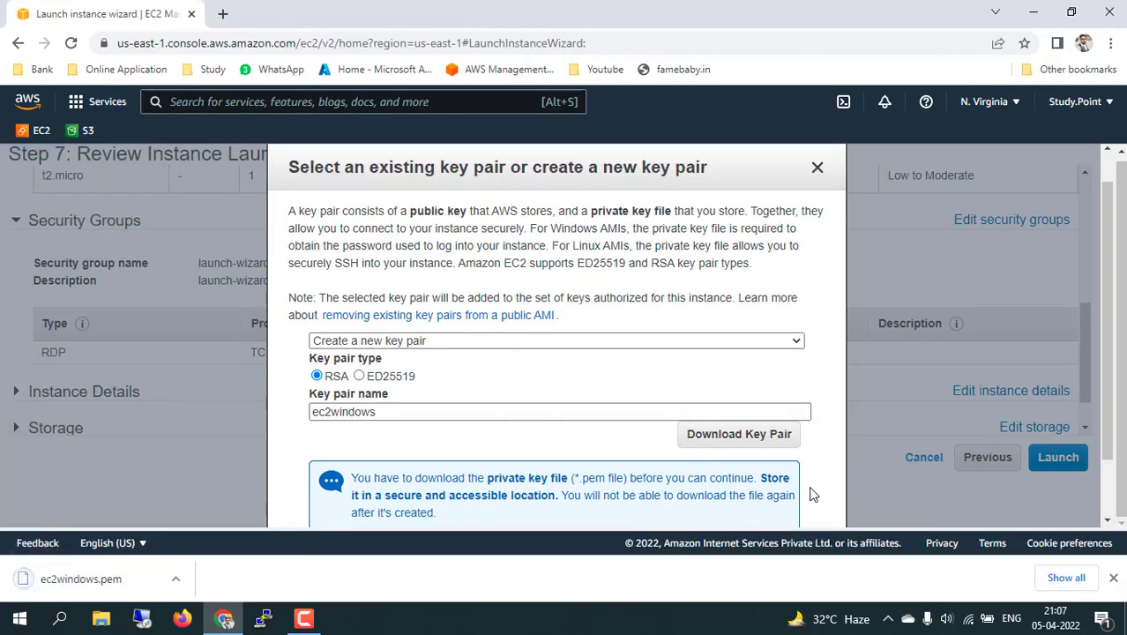
Launch the instance with the new key pair, open it in the instances list, and refresh its status.
{"action": "scroll", "coordinate": [812, 495], "scroll_direction": "down", "scroll_amount": 2}
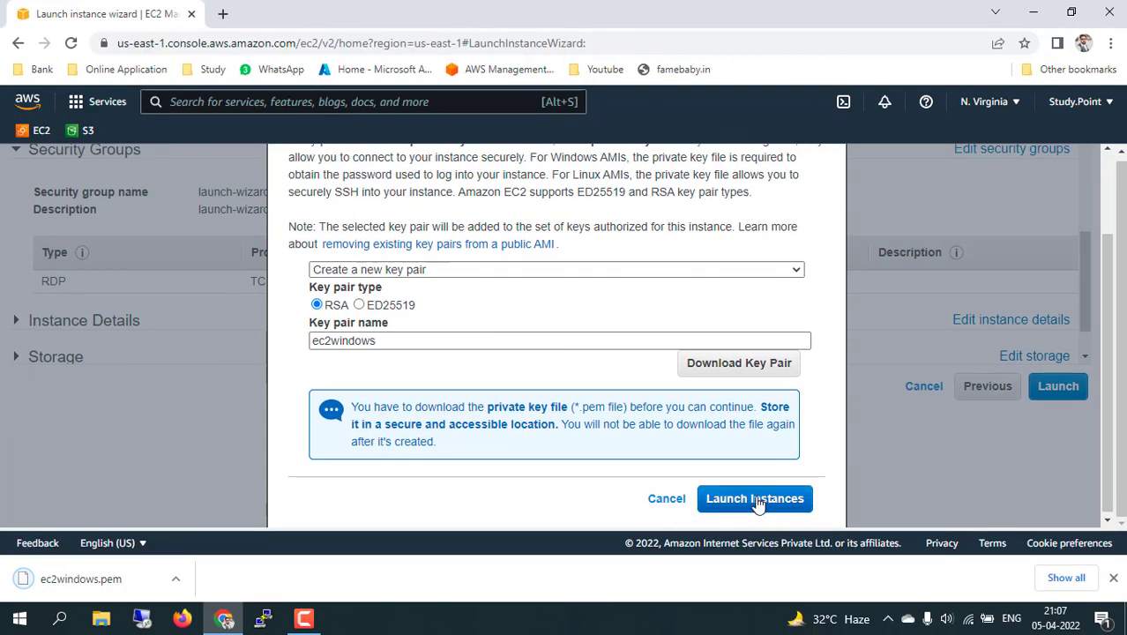
{"action": "left_click", "coordinate": [757, 499]}
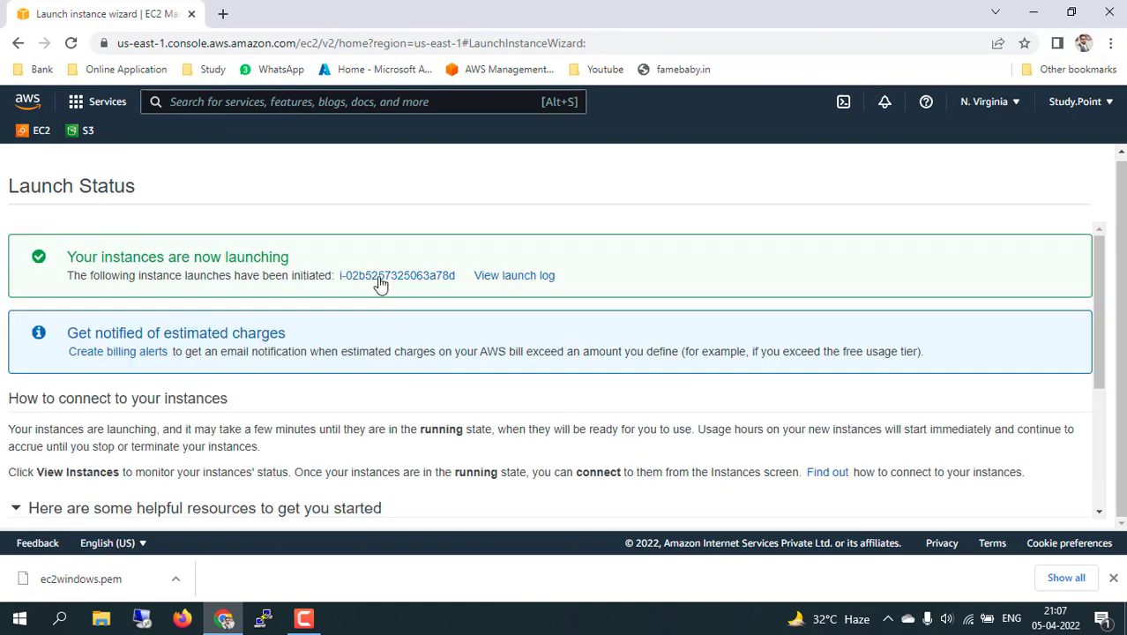
{"action": "left_click", "coordinate": [380, 279]}
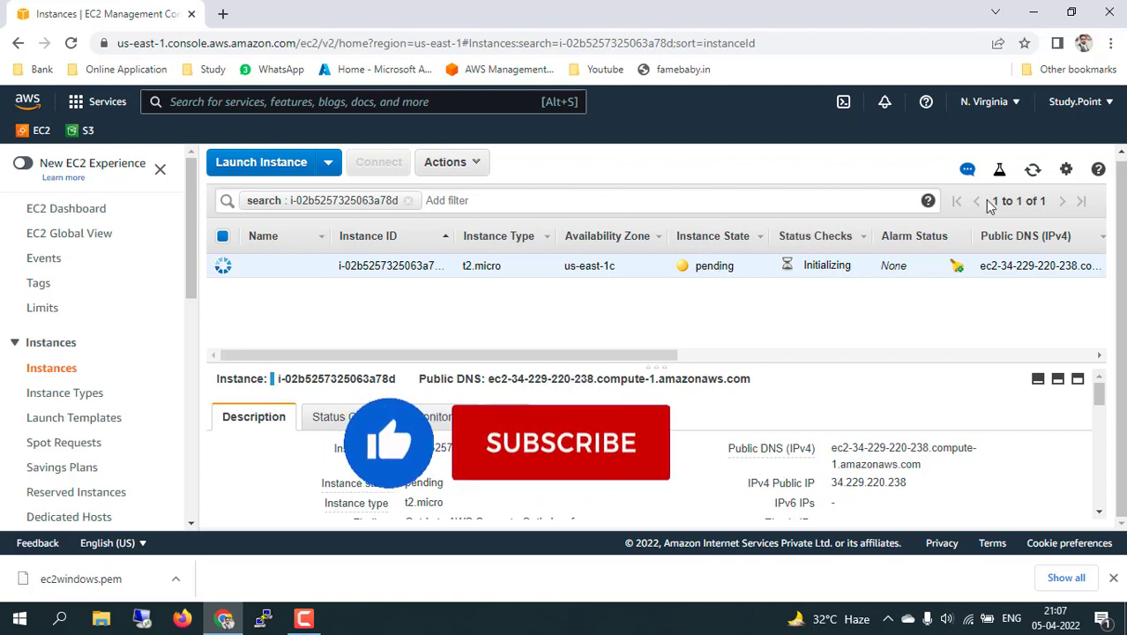
{"action": "left_click", "coordinate": [1034, 171]}
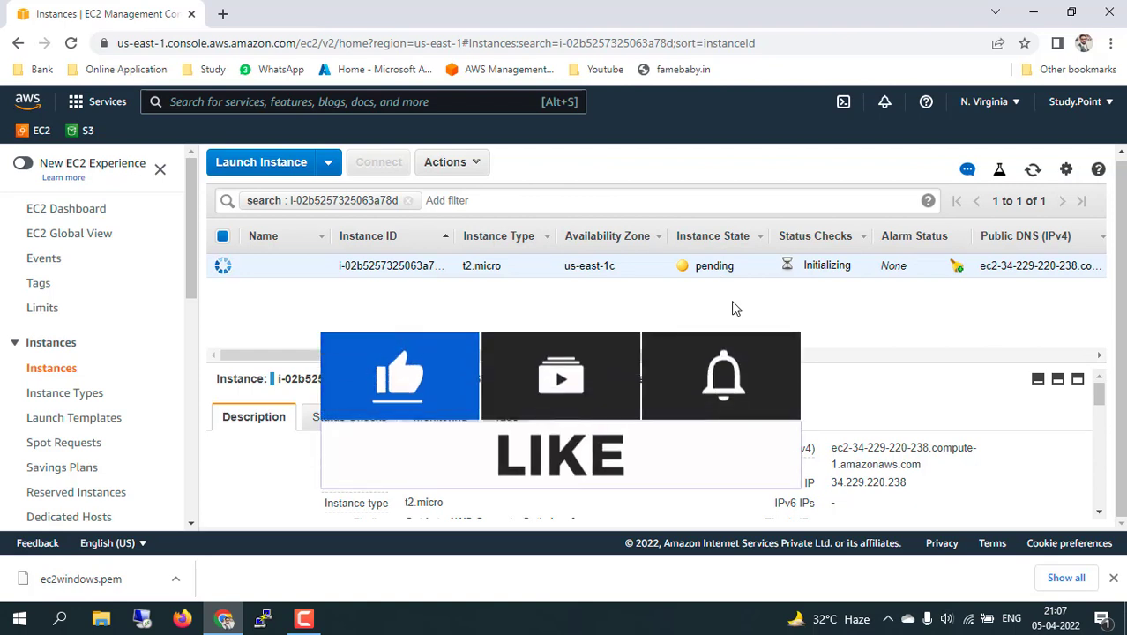
Name the new instance "tally server".
{"action": "left_click", "coordinate": [314, 268]}
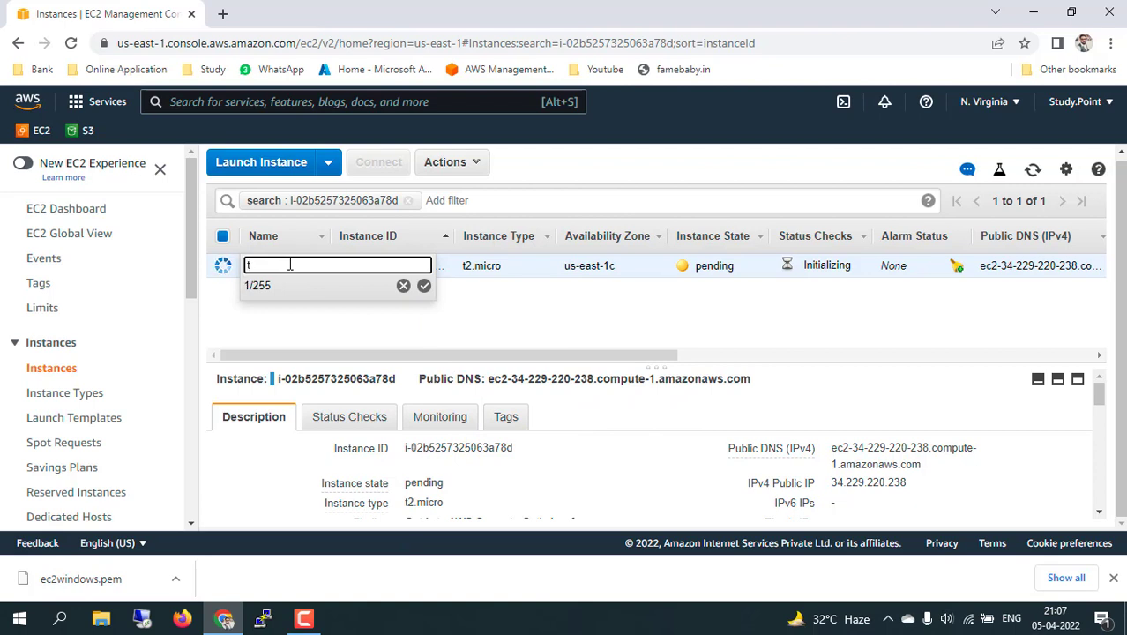
{"action": "type", "text": "tally server"}
{"action": "left_click", "coordinate": [425, 288]}
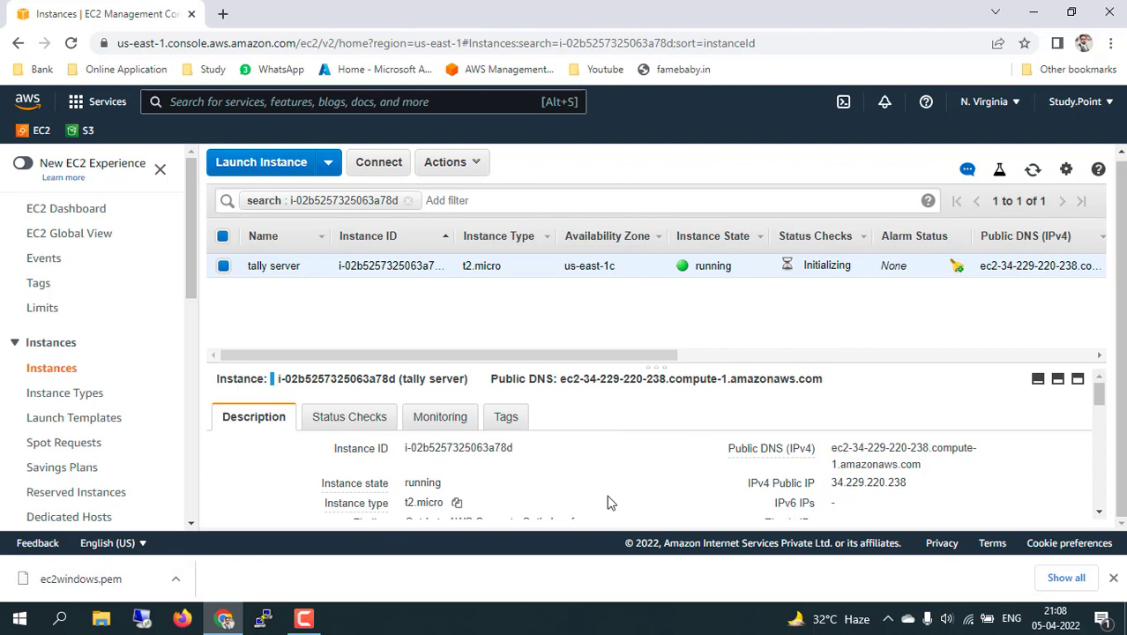
Examine the tally server's description details, including its IP addresses, platform, security group and key pair, and refresh the instance list.
{"action": "left_click", "coordinate": [920, 485]}
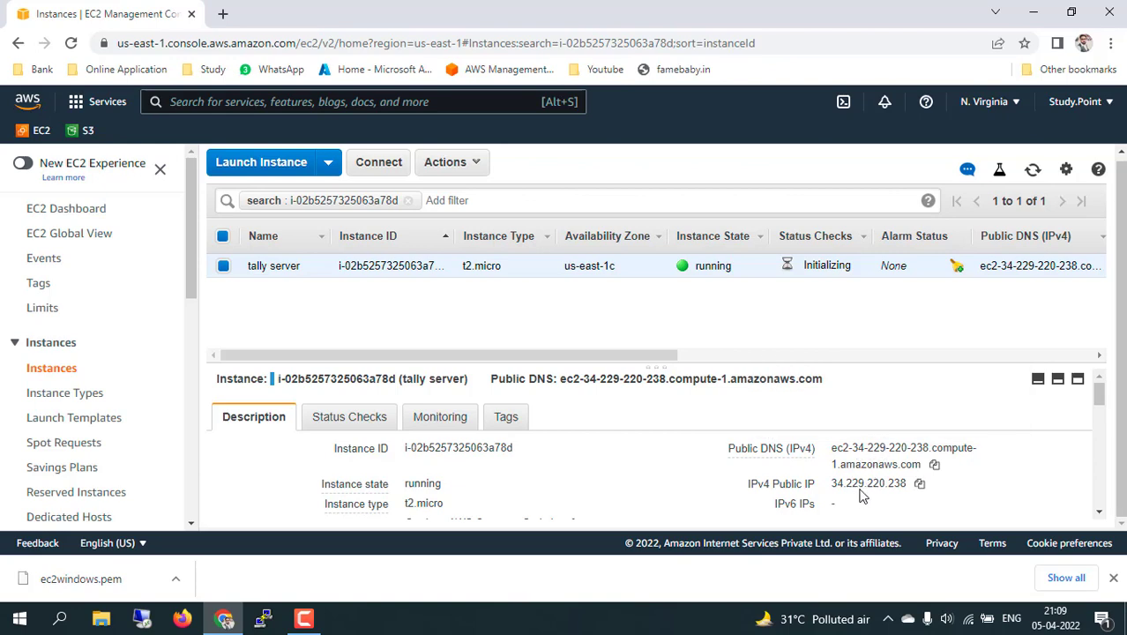
{"action": "scroll", "coordinate": [640, 493], "scroll_direction": "down", "scroll_amount": 5}
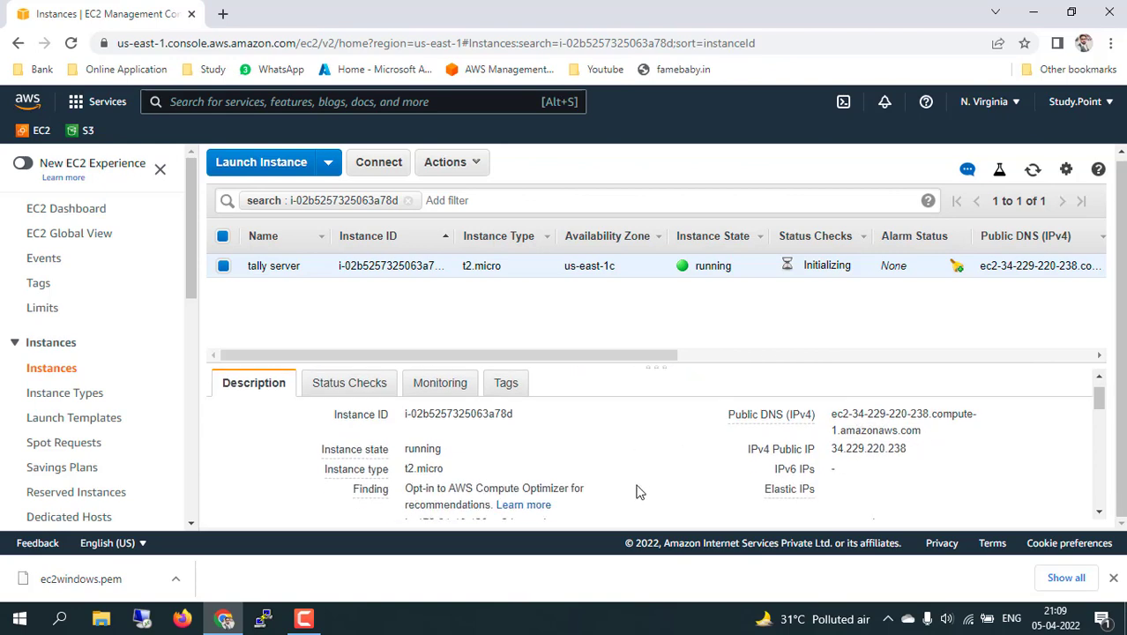
{"action": "scroll", "coordinate": [639, 492], "scroll_direction": "down", "scroll_amount": 2}
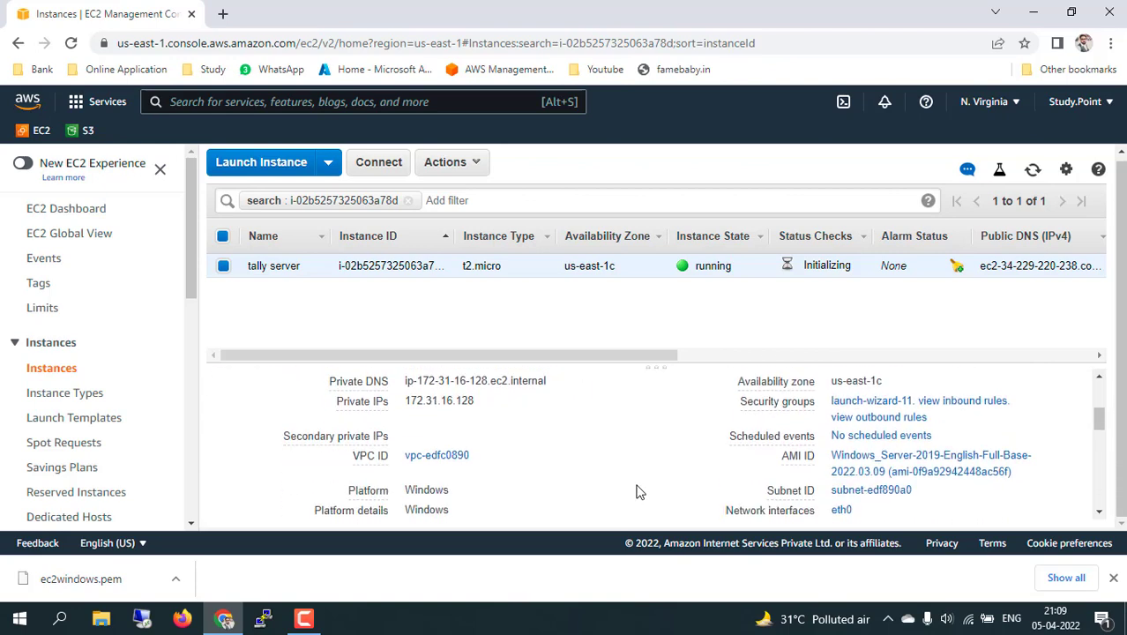
{"action": "mouse_move", "coordinate": [790, 443]}
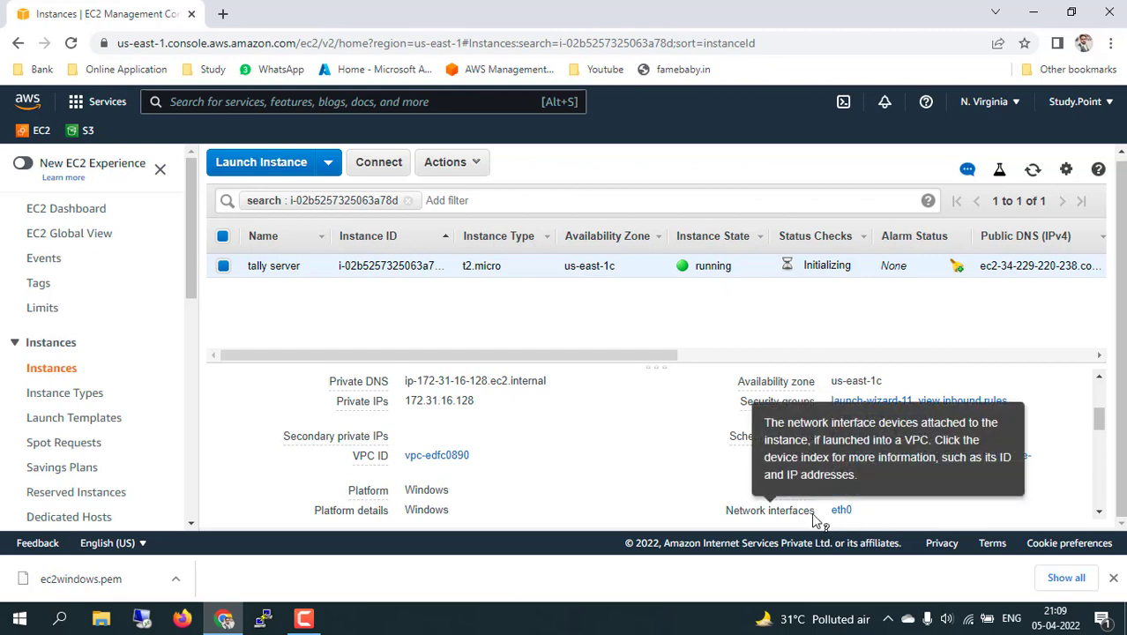
{"action": "scroll", "coordinate": [551, 499], "scroll_direction": "down", "scroll_amount": 3}
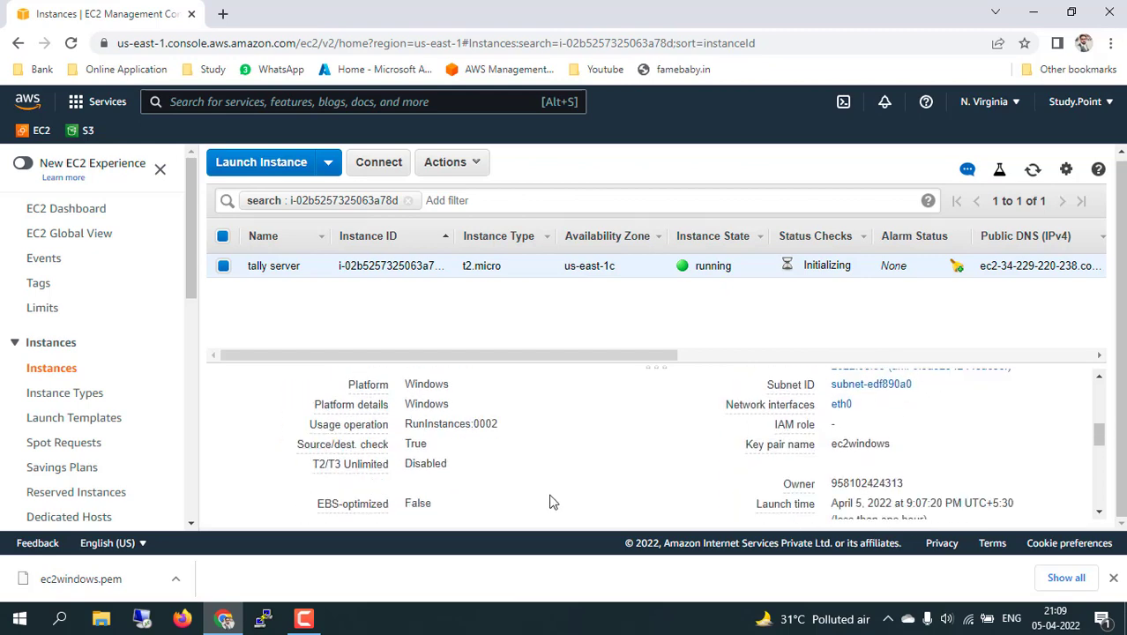
{"action": "scroll", "coordinate": [550, 501], "scroll_direction": "down", "scroll_amount": 3}
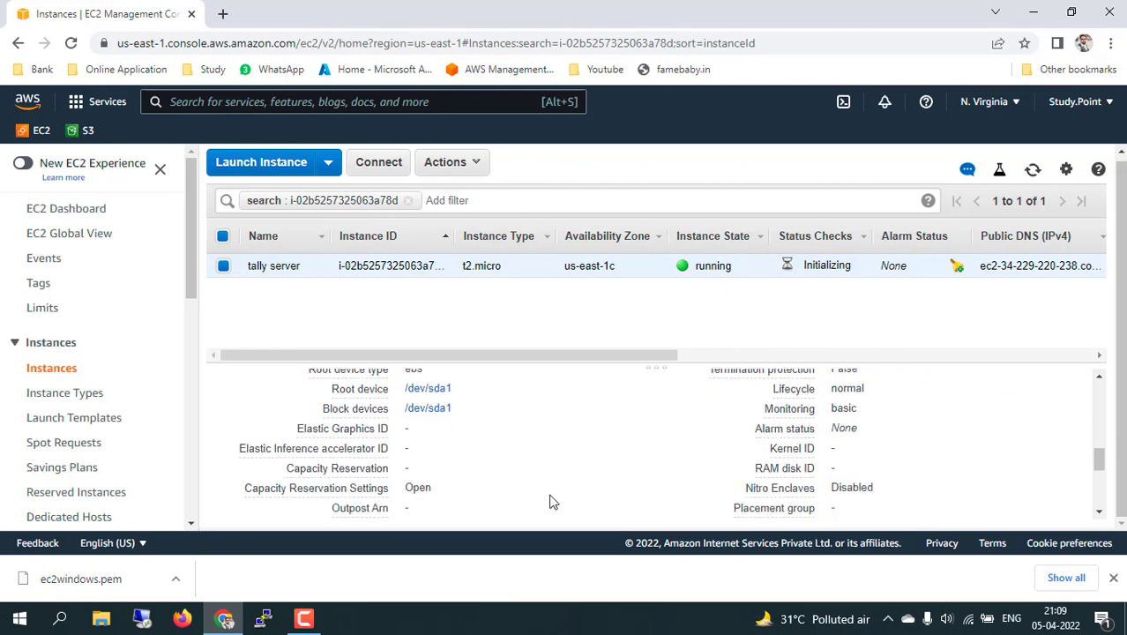
{"action": "scroll", "coordinate": [551, 501], "scroll_direction": "up", "scroll_amount": 1}
{"action": "scroll", "coordinate": [550, 501], "scroll_direction": "up", "scroll_amount": 5}
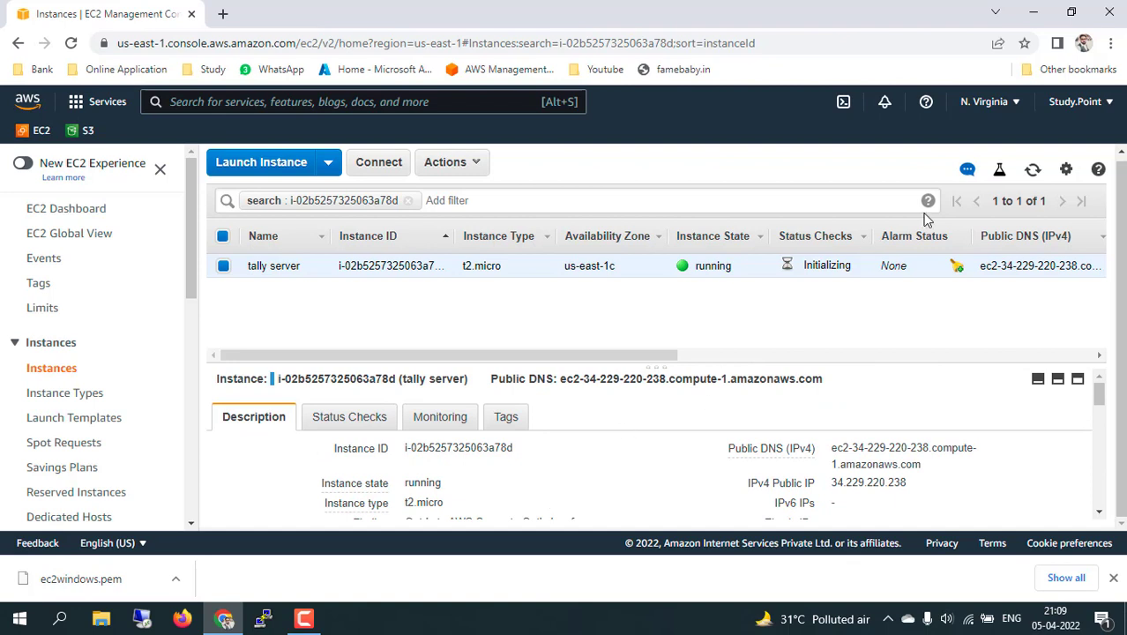
{"action": "left_click", "coordinate": [1032, 170]}
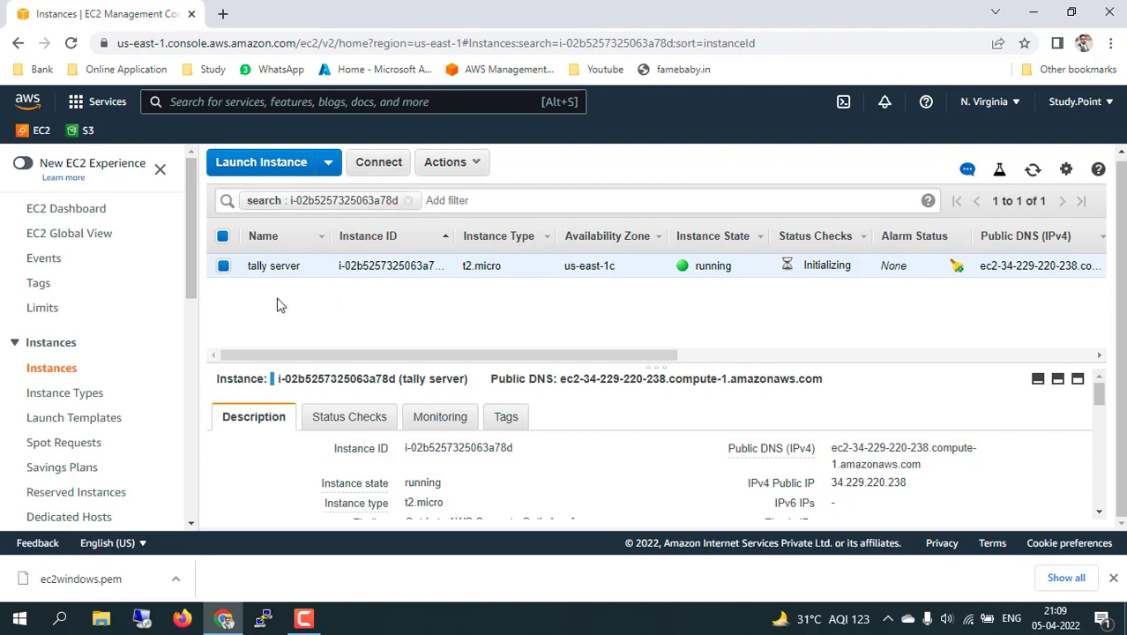
Reselect the tally server instance and open its connection options for a standalone RDP client.
{"action": "left_click", "coordinate": [224, 264]}
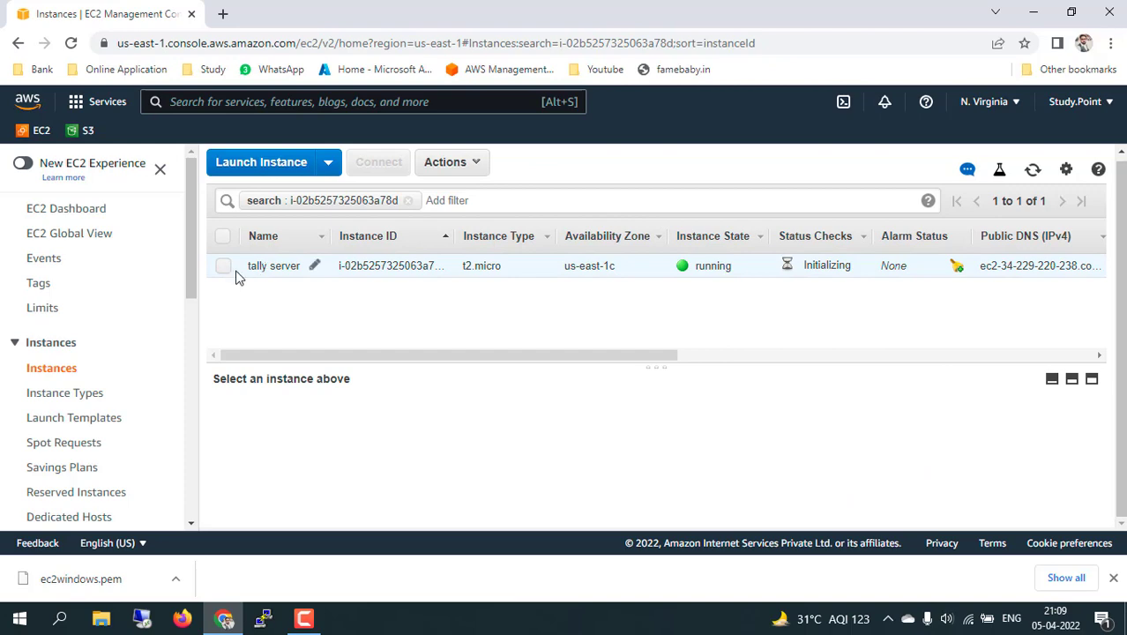
{"action": "left_click", "coordinate": [223, 266]}
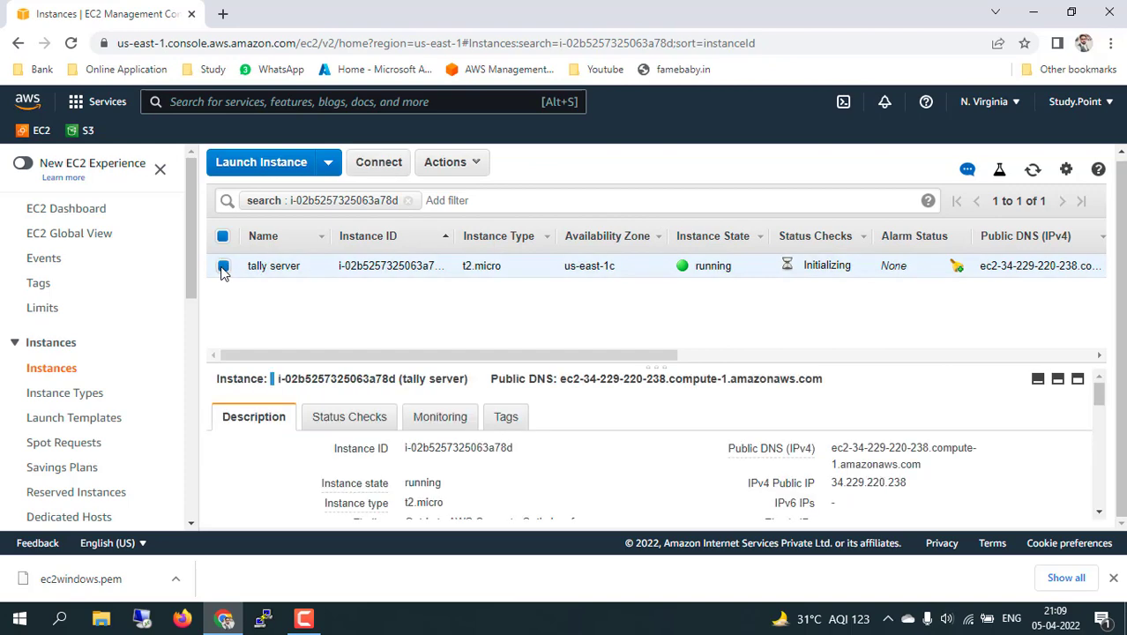
{"action": "left_click", "coordinate": [381, 166]}
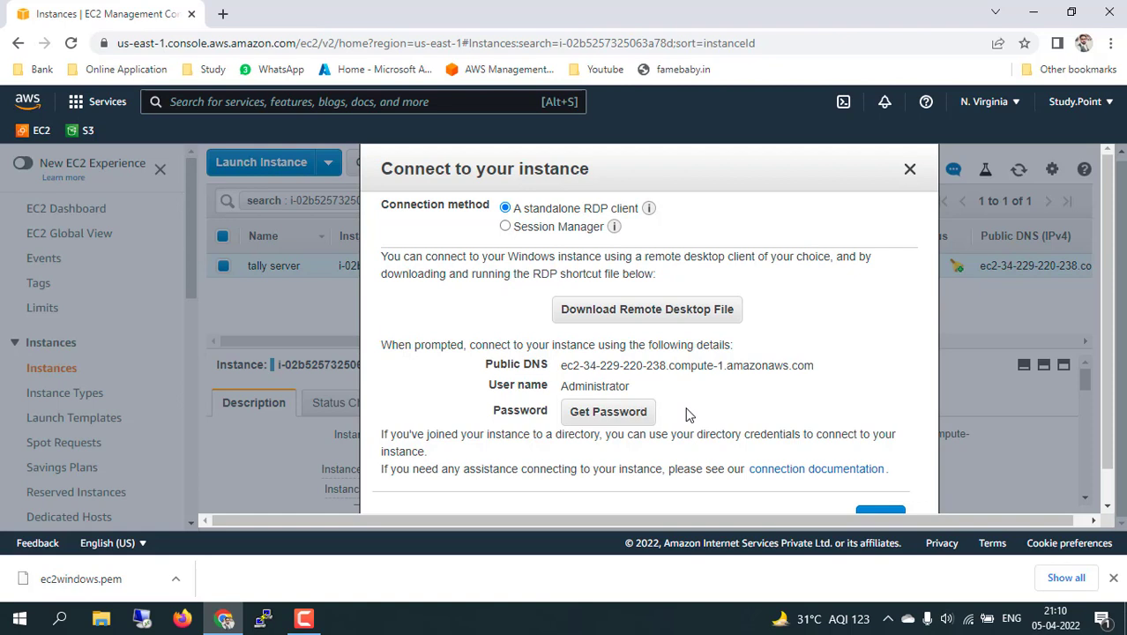
{"action": "key", "text": "super+r"}
{"action": "type", "text": "rdp"}
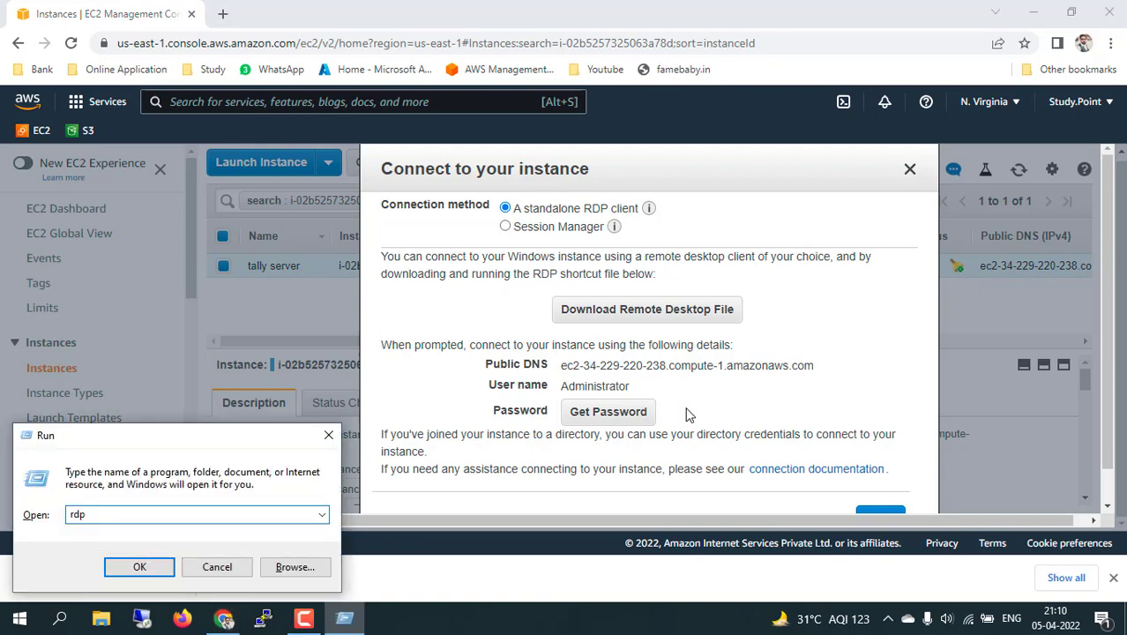
{"action": "key", "text": "BackSpace"}
{"action": "key", "text": "BackSpace"}
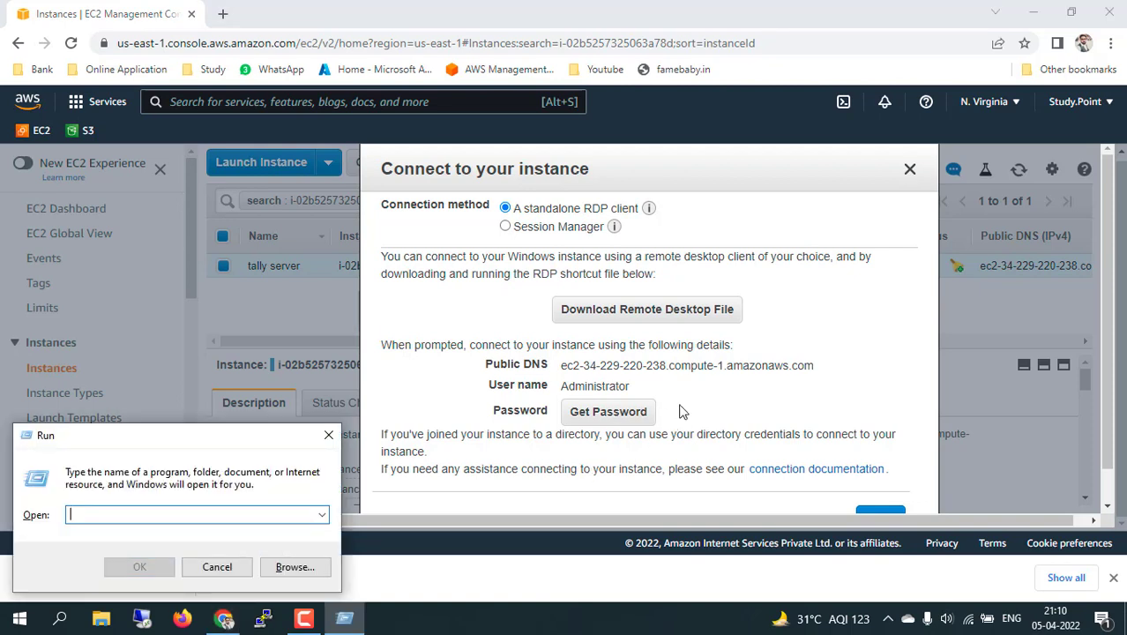
{"action": "type", "text": "mstsc"}
{"action": "key", "text": "Return"}
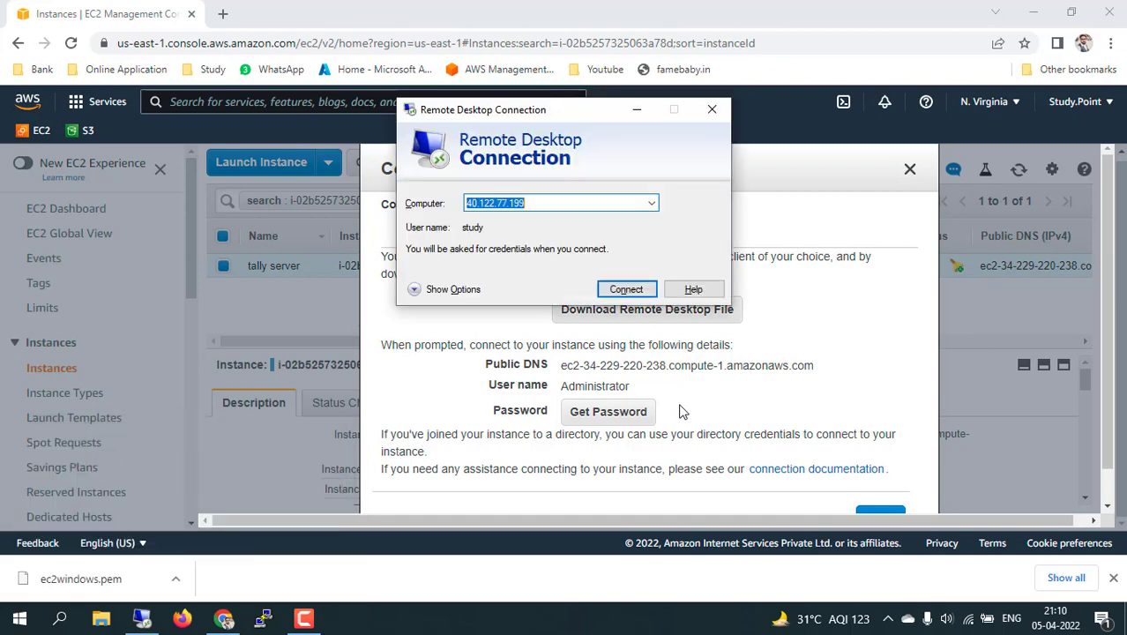
{"action": "left_click", "coordinate": [712, 109]}
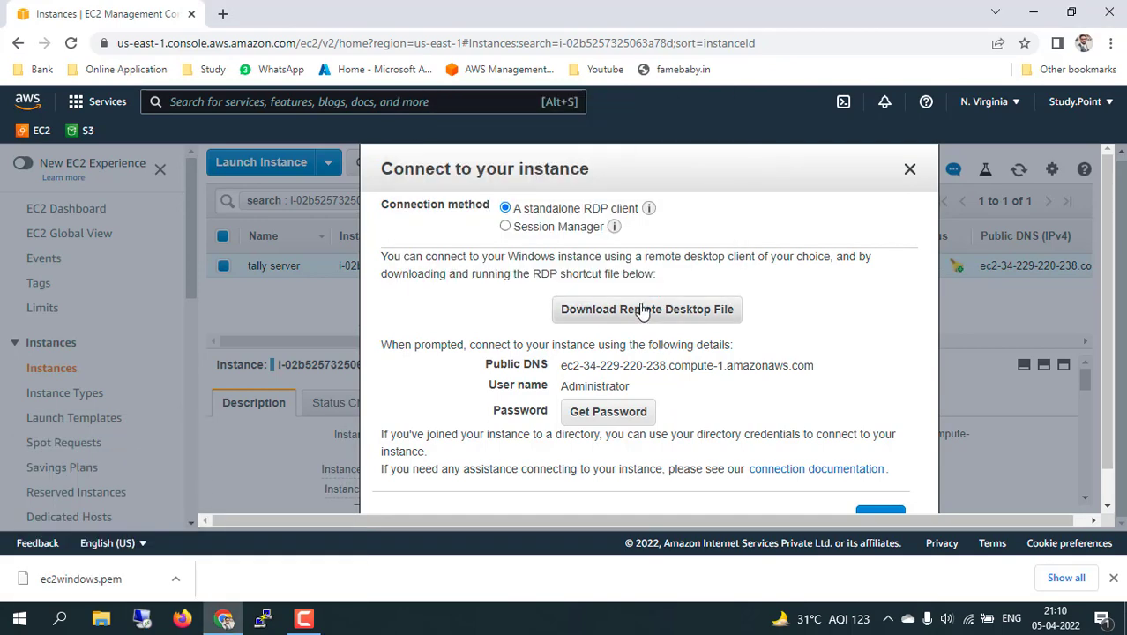
Save the instance's remote desktop file in Downloads, open it, and accept connecting to the unknown publisher.
{"action": "left_click", "coordinate": [642, 310]}
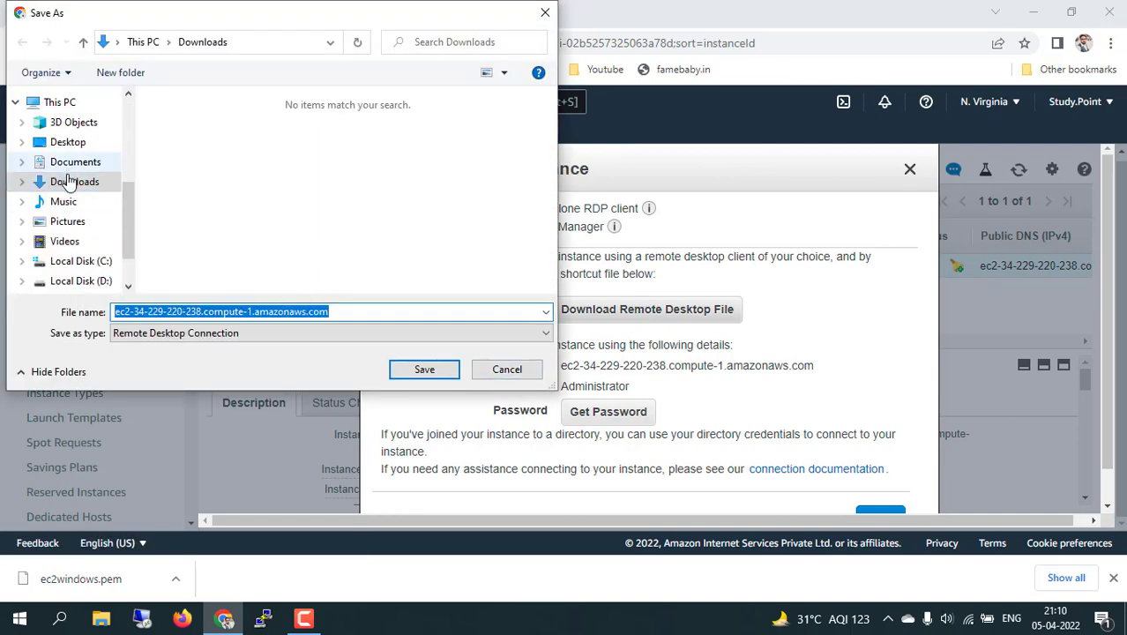
{"action": "left_click", "coordinate": [422, 369]}
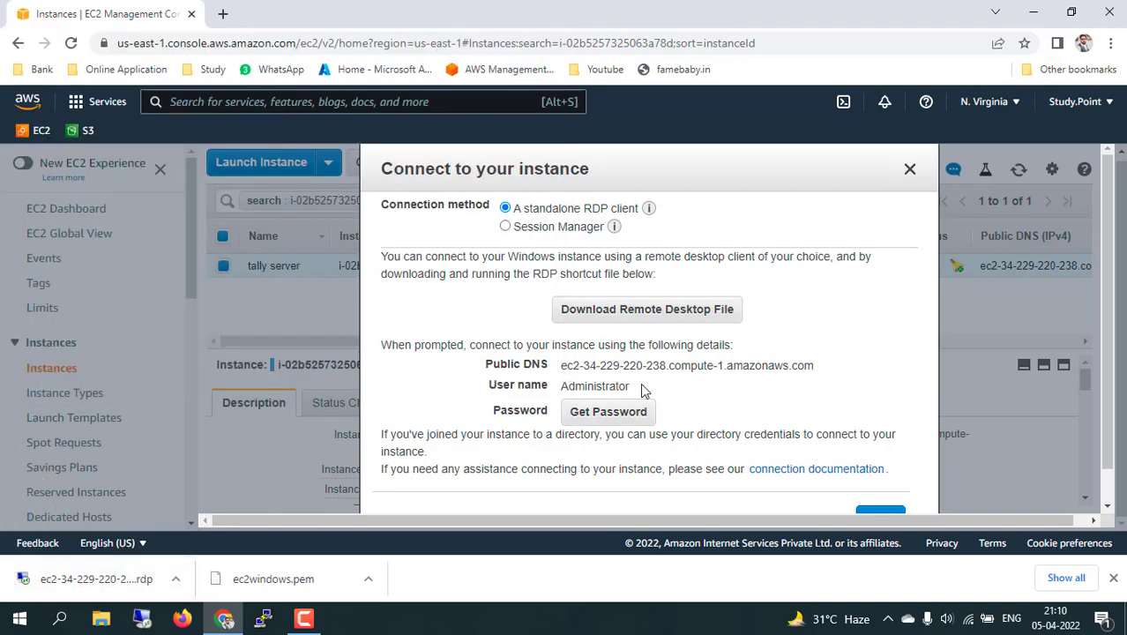
{"action": "left_click", "coordinate": [112, 579]}
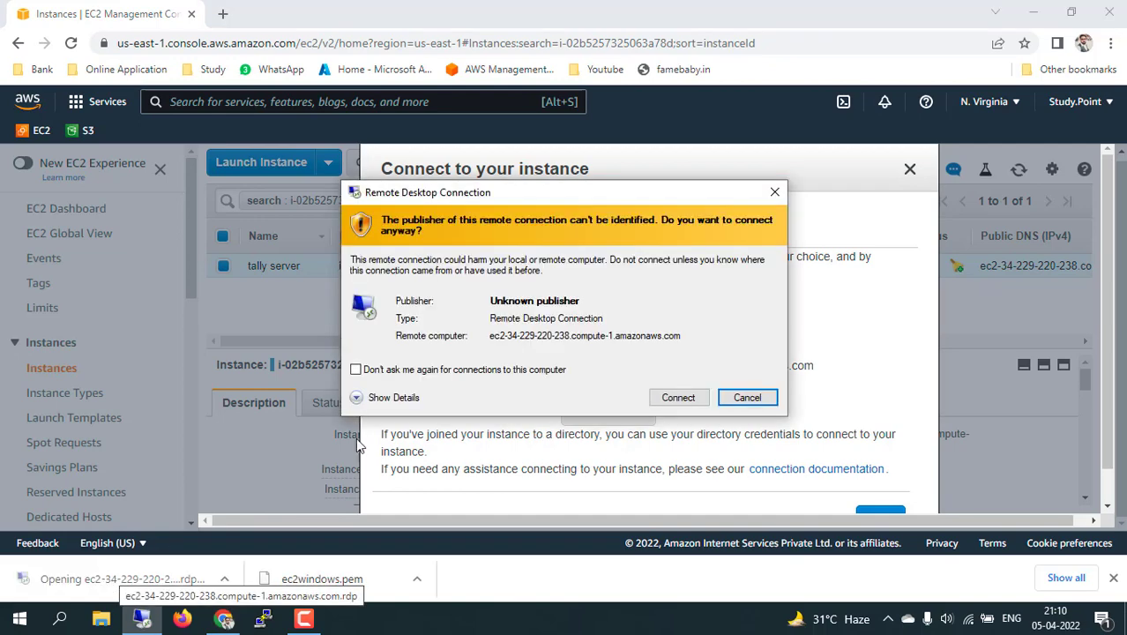
{"action": "left_click", "coordinate": [674, 398]}
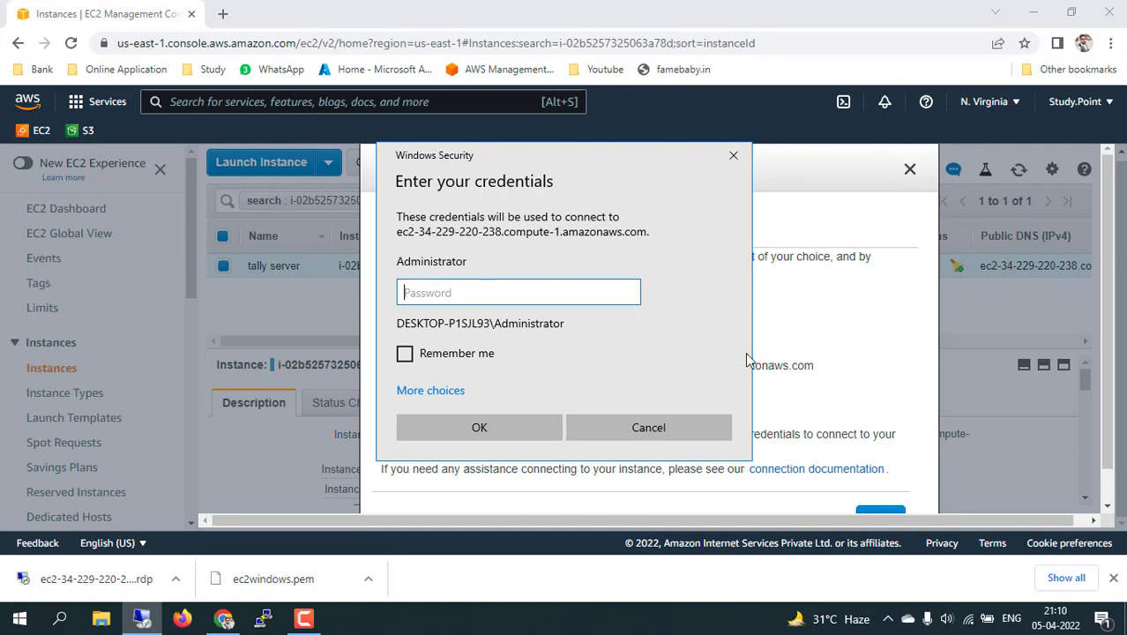
Start retrieving the tally server's Windows password and load the ec2windows.pem key file from Downloads.
{"action": "left_click", "coordinate": [853, 365]}
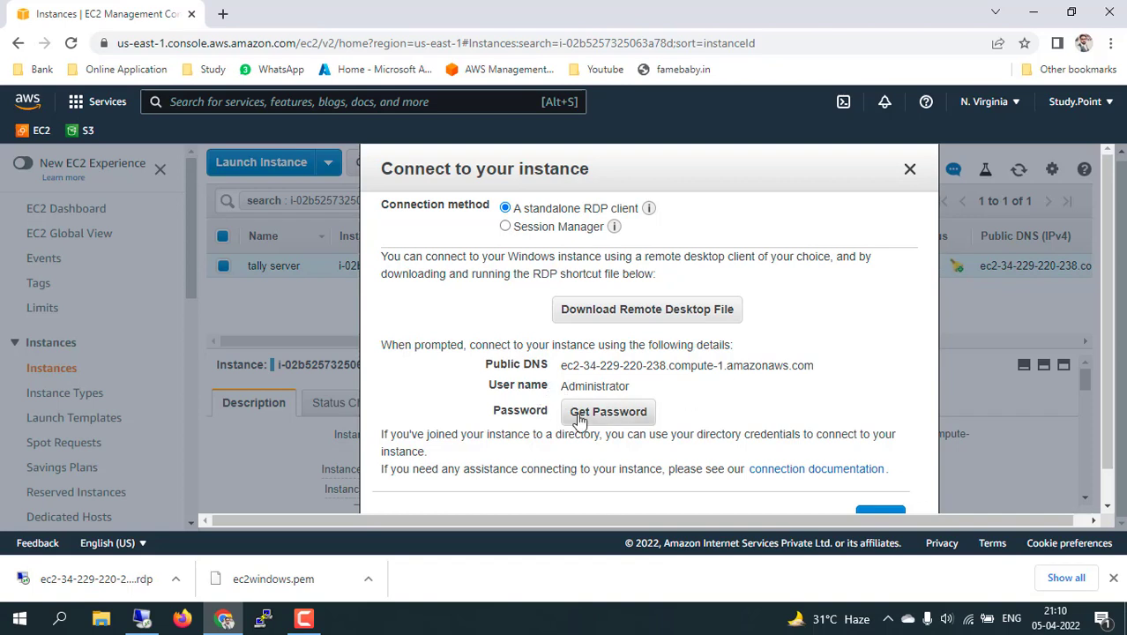
{"action": "left_click", "coordinate": [619, 414]}
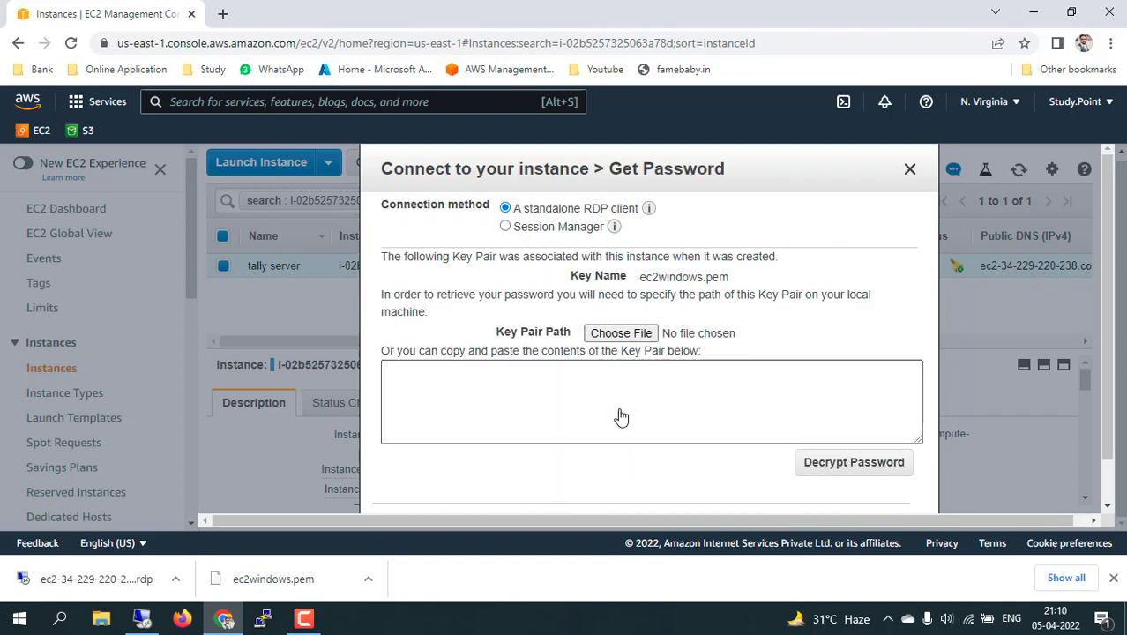
{"action": "left_click", "coordinate": [621, 333]}
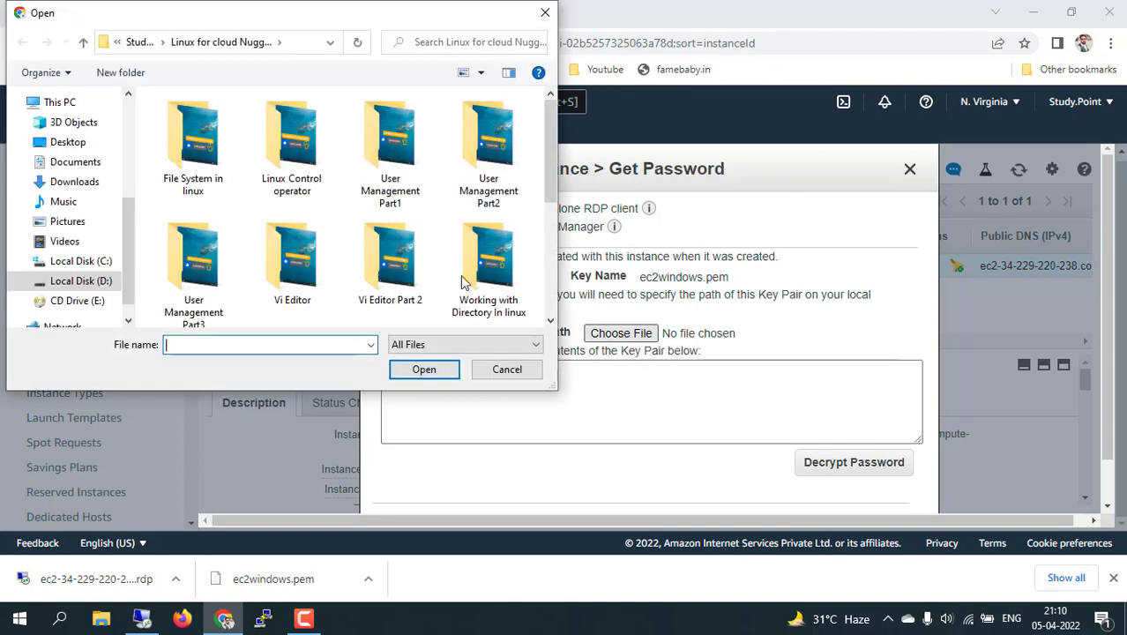
{"action": "left_click", "coordinate": [73, 181]}
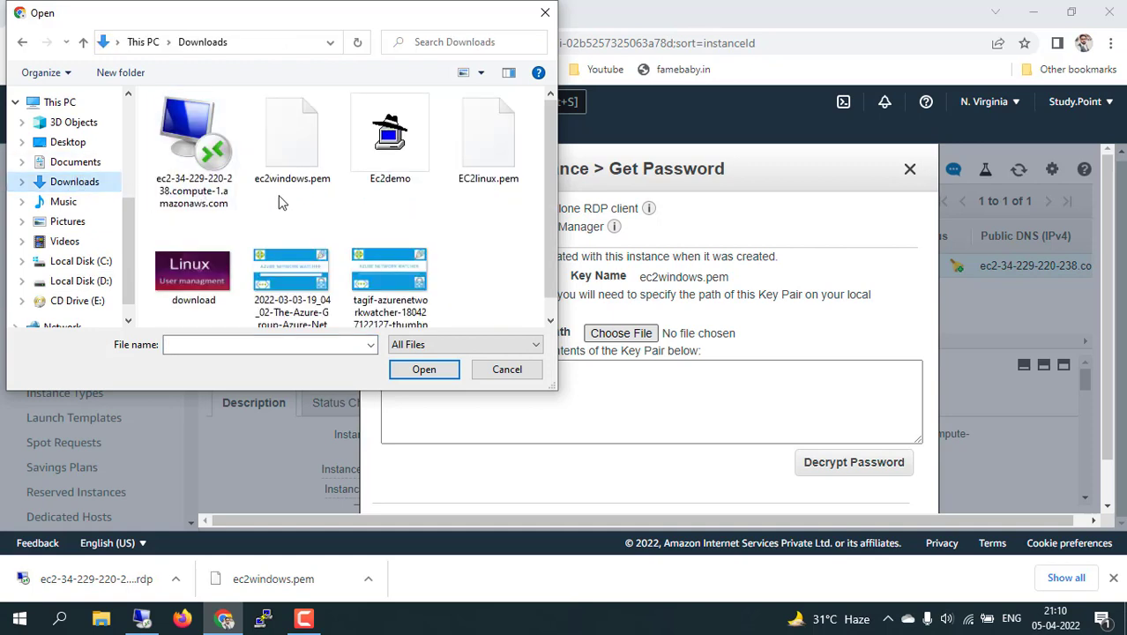
{"action": "left_click", "coordinate": [289, 159]}
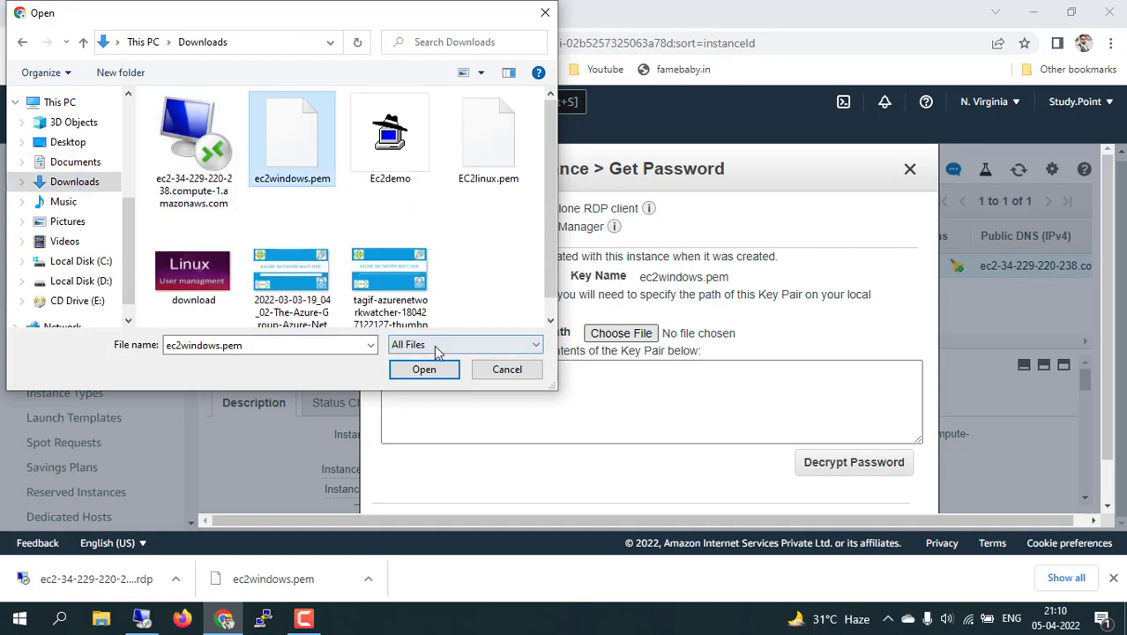
{"action": "left_click", "coordinate": [427, 371]}
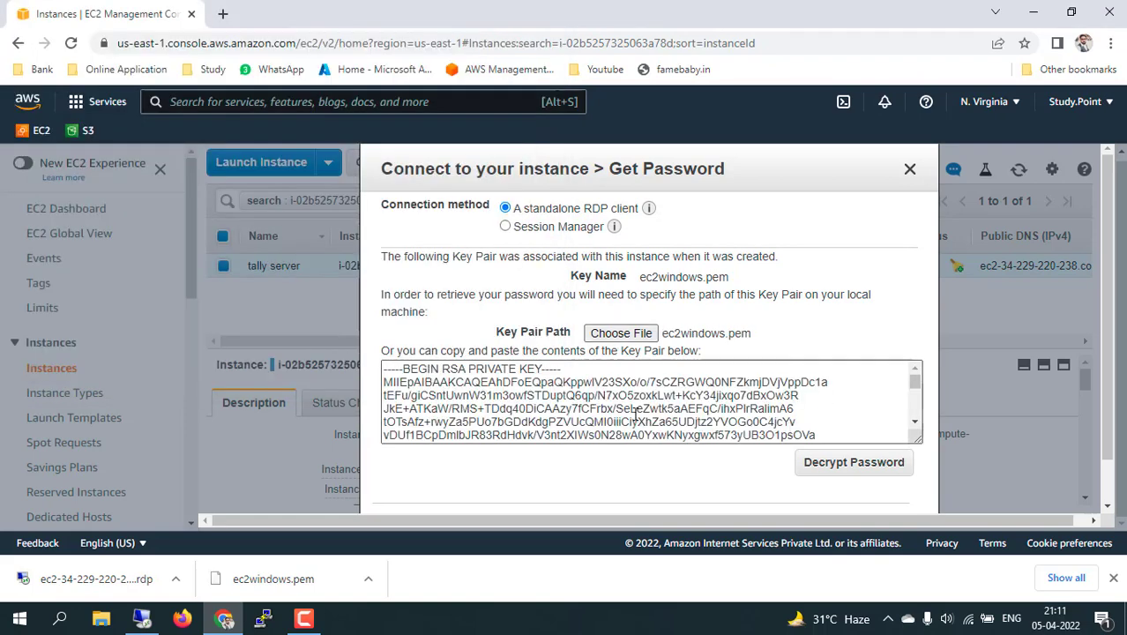
Decrypt the Administrator password with the loaded key, copy it to the clipboard, and close the connection dialog.
{"action": "scroll", "coordinate": [635, 415], "scroll_direction": "down", "scroll_amount": 3}
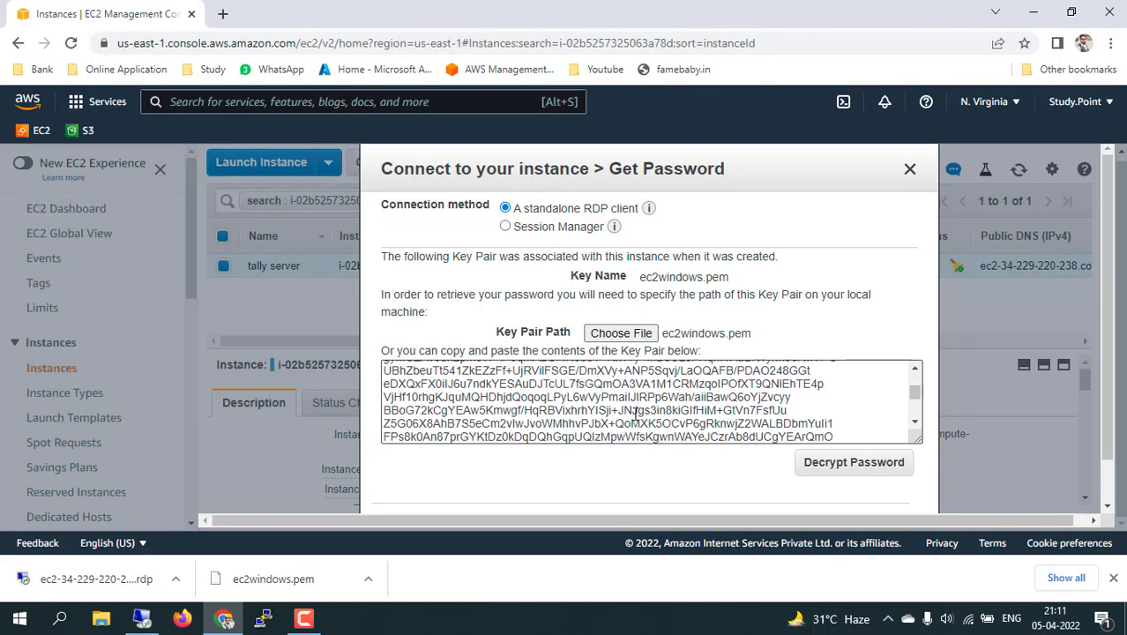
{"action": "scroll", "coordinate": [635, 415], "scroll_direction": "down", "scroll_amount": 3}
{"action": "scroll", "coordinate": [636, 411], "scroll_direction": "down", "scroll_amount": 1}
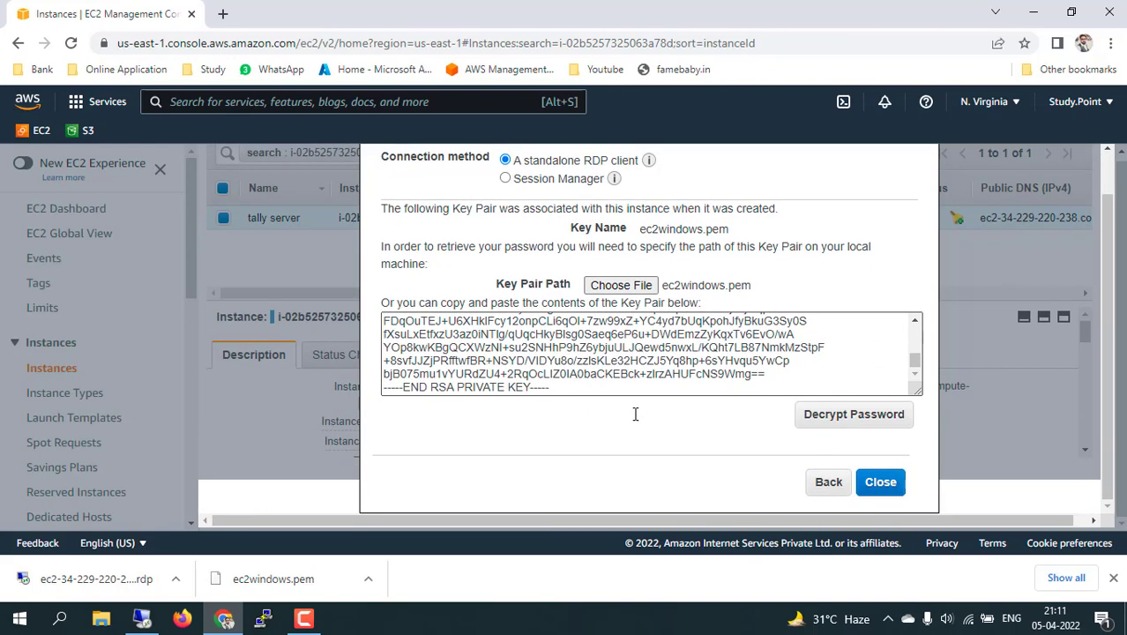
{"action": "left_click", "coordinate": [827, 415]}
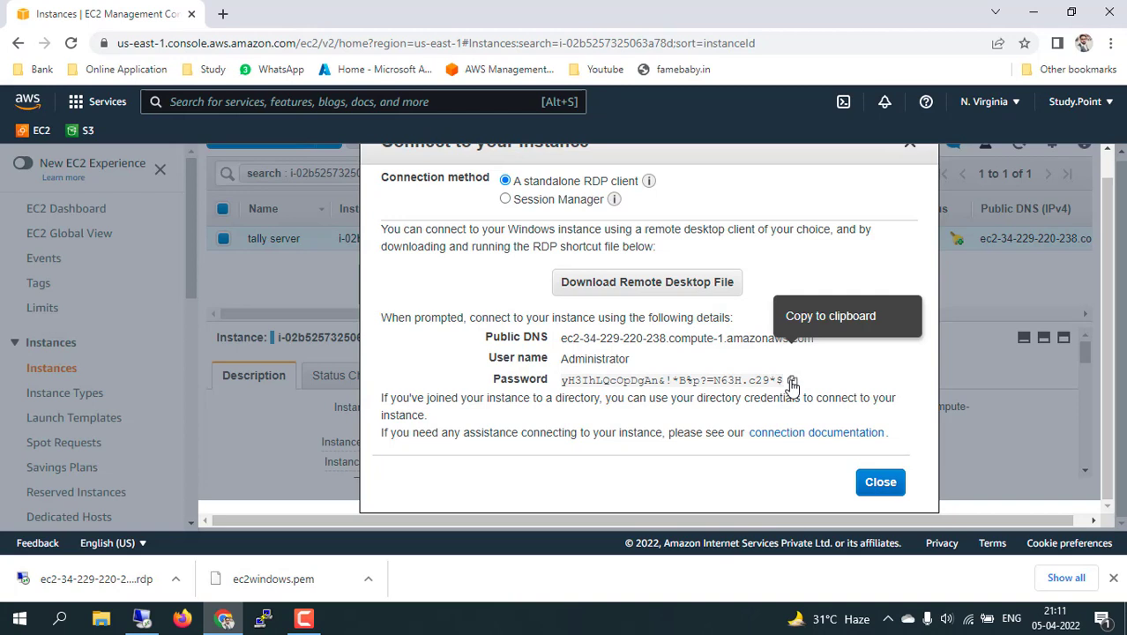
{"action": "left_click", "coordinate": [791, 381]}
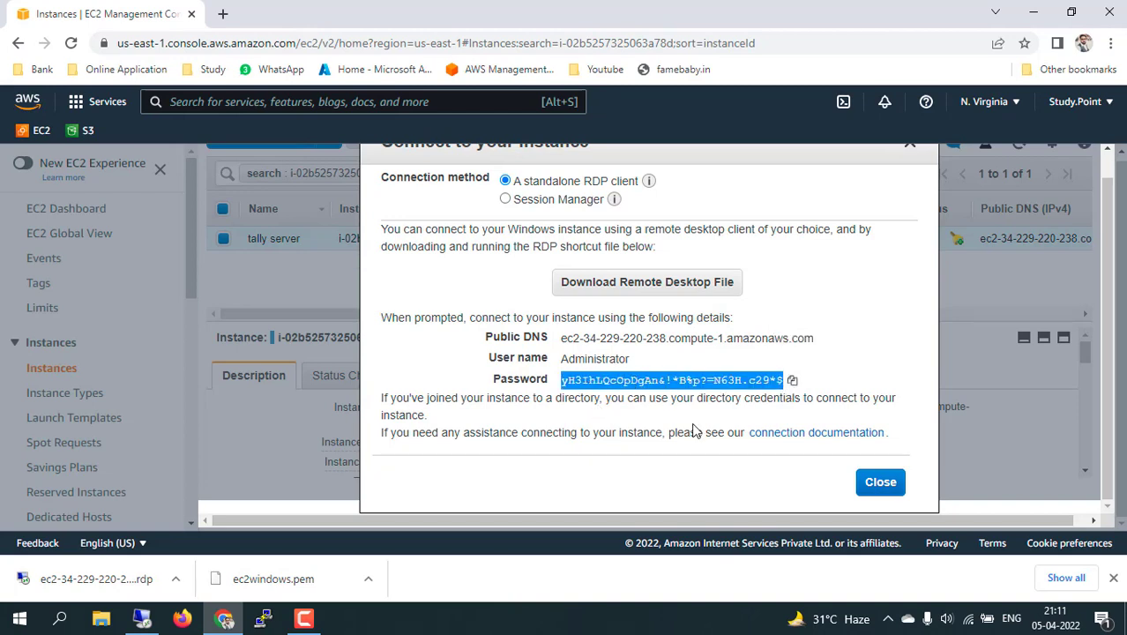
{"action": "left_click", "coordinate": [880, 482]}
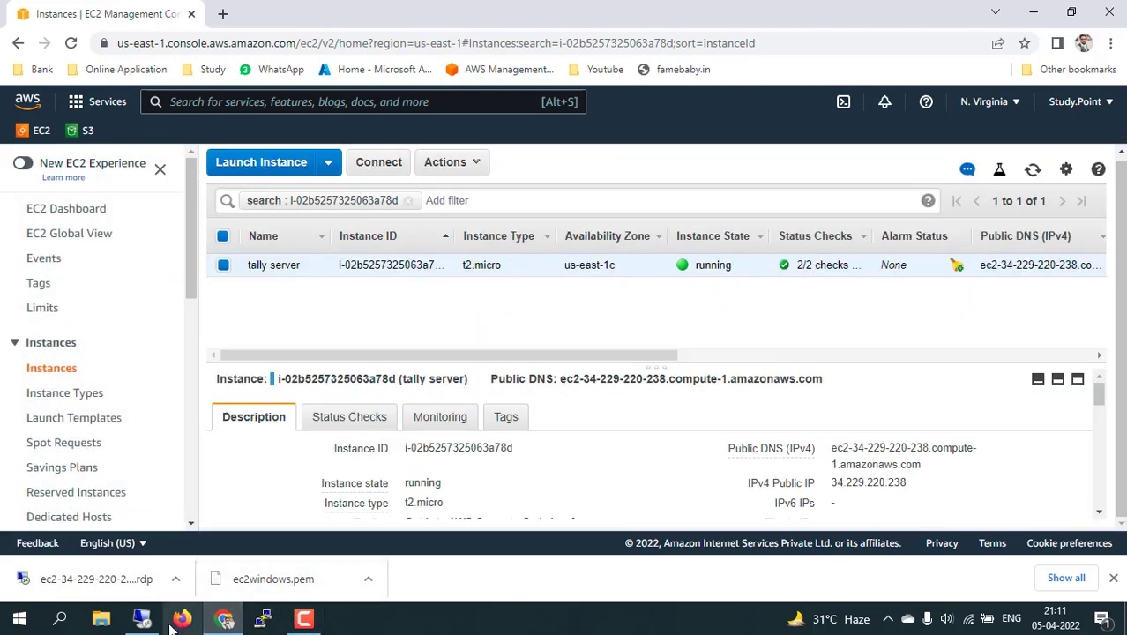
Switch to the waiting Remote Desktop login, enter the copied Administrator password, and connect despite the untrusted certificate.
{"action": "left_click", "coordinate": [141, 618]}
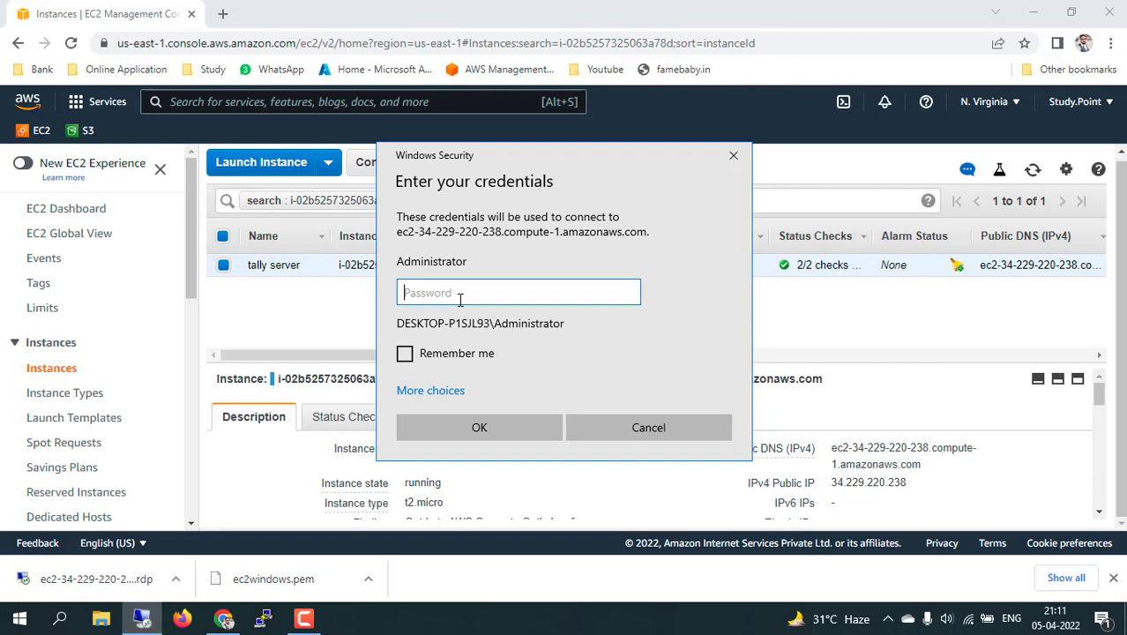
{"action": "key", "text": "ctrl+v"}
{"action": "left_click", "coordinate": [479, 427]}
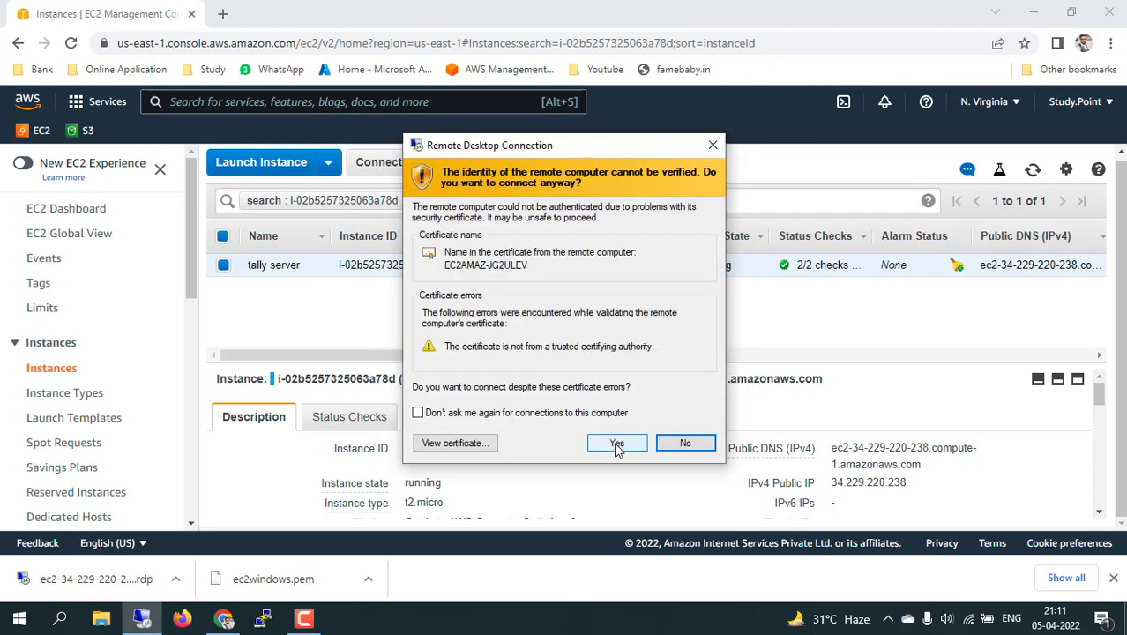
{"action": "left_click", "coordinate": [616, 443]}
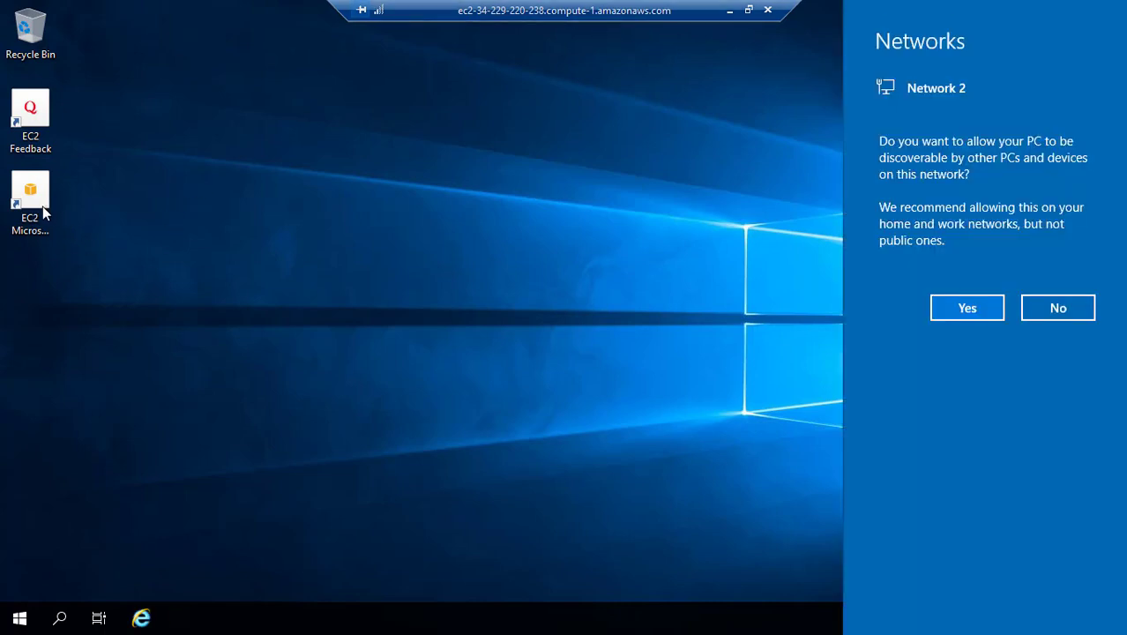
Allow the server to be discoverable on the network and refresh its desktop.
{"action": "left_click", "coordinate": [975, 310]}
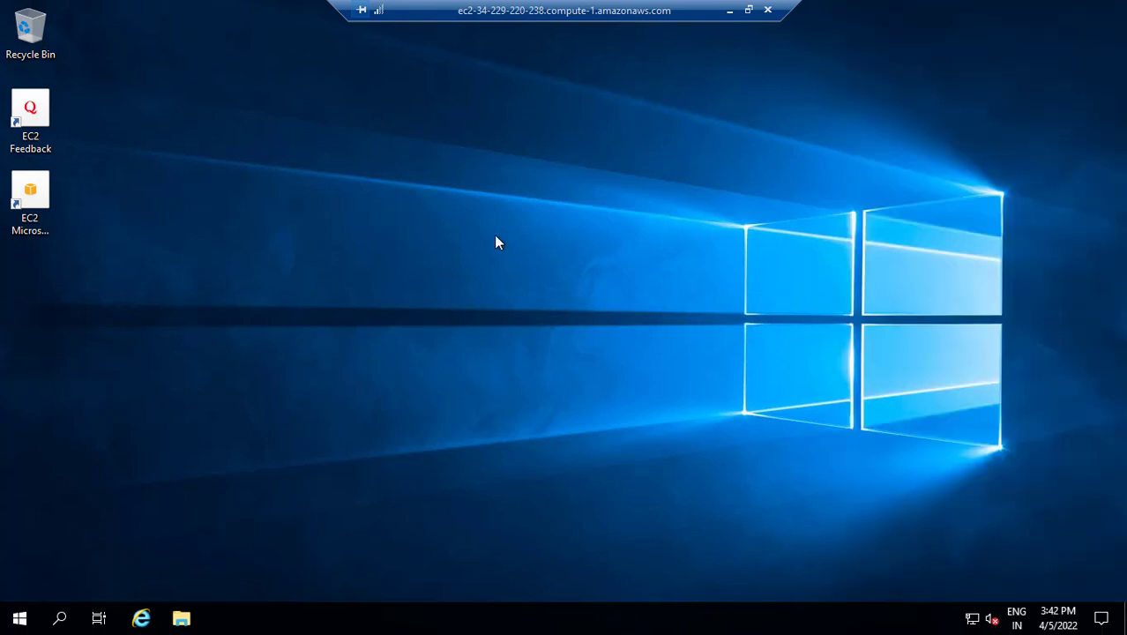
{"action": "right_click", "coordinate": [630, 297]}
{"action": "left_click", "coordinate": [641, 315]}
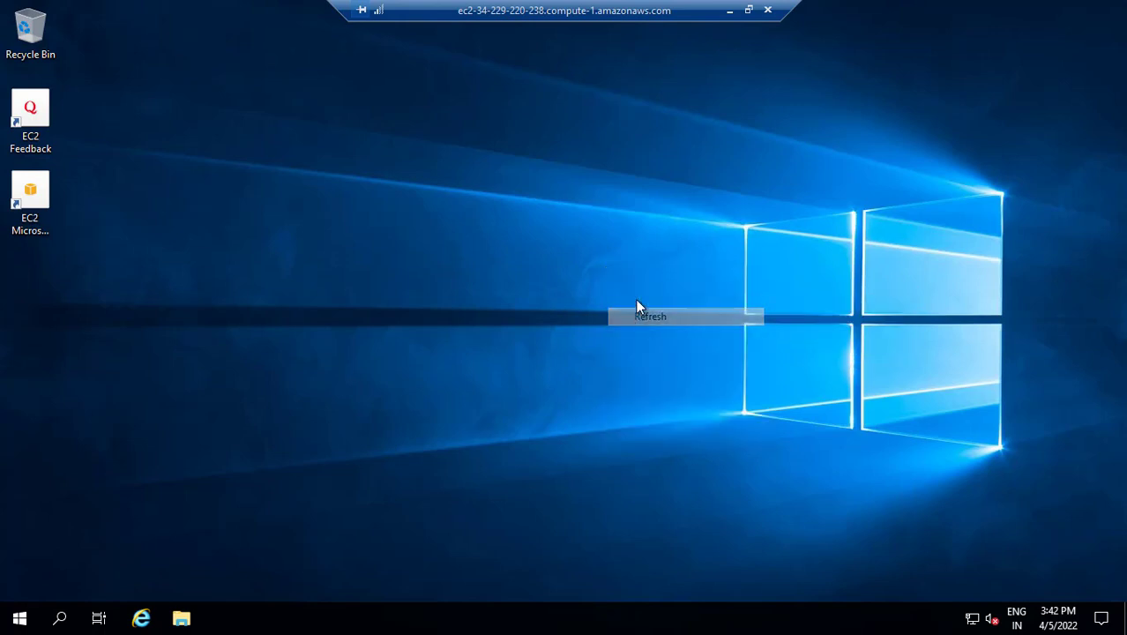
{"action": "left_click", "coordinate": [729, 9]}
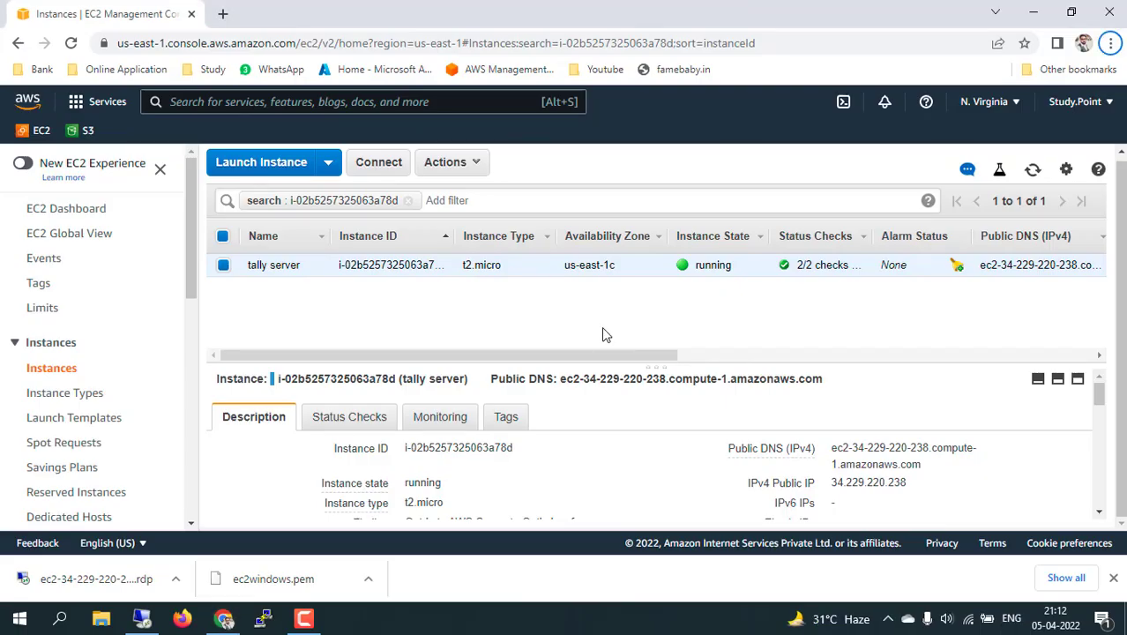
{"action": "left_click", "coordinate": [142, 619]}
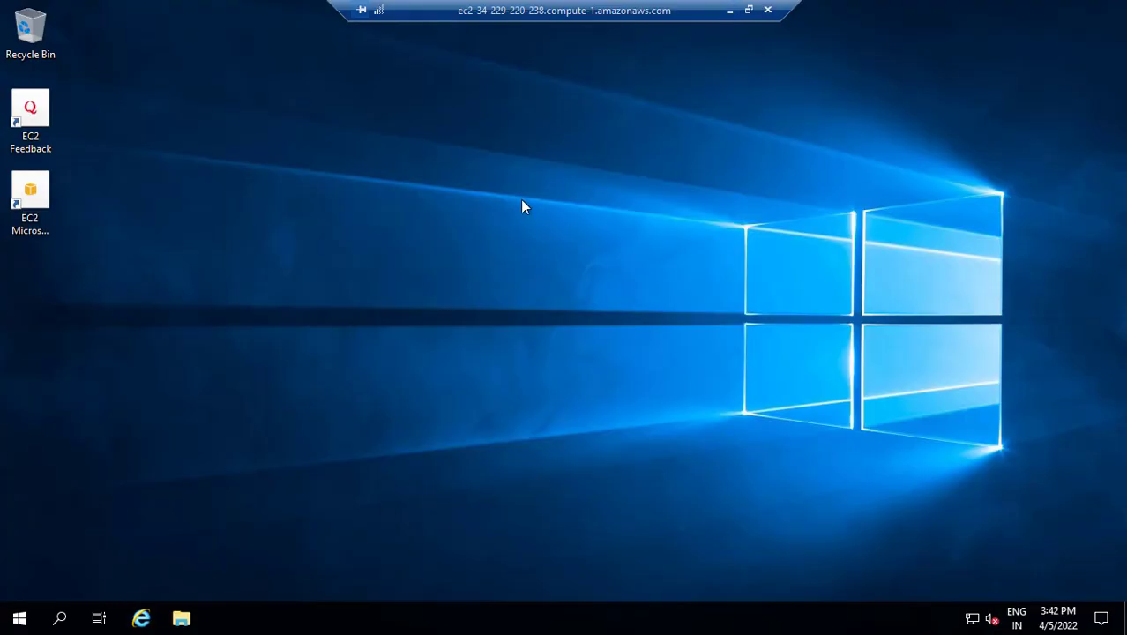
{"action": "right_click", "coordinate": [521, 201]}
{"action": "left_click", "coordinate": [581, 247]}
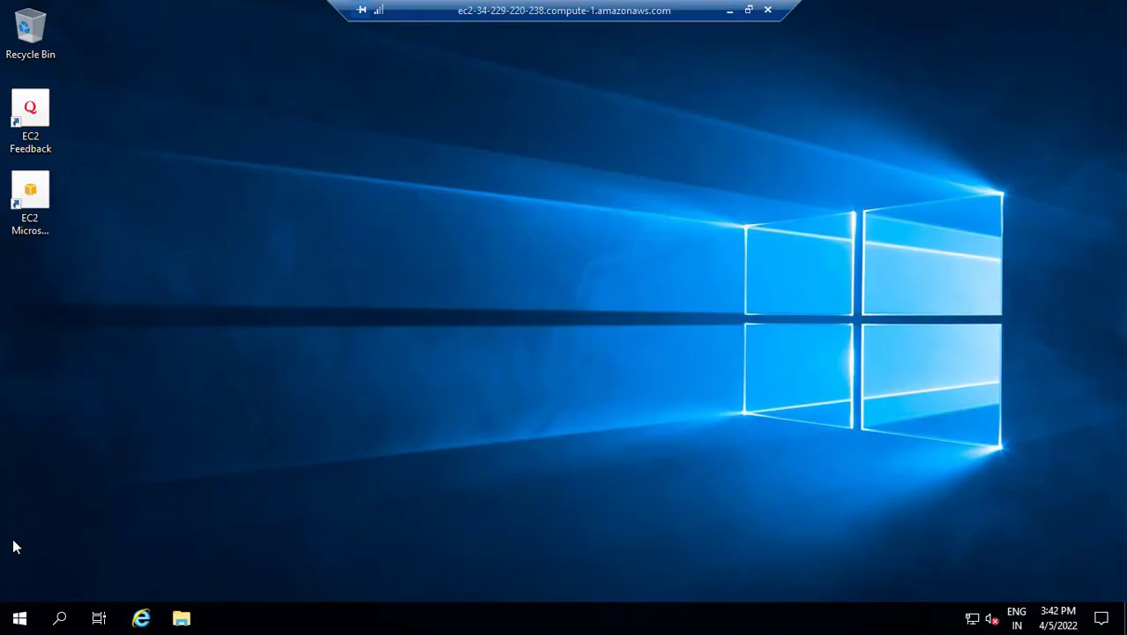
{"action": "right_click", "coordinate": [16, 617]}
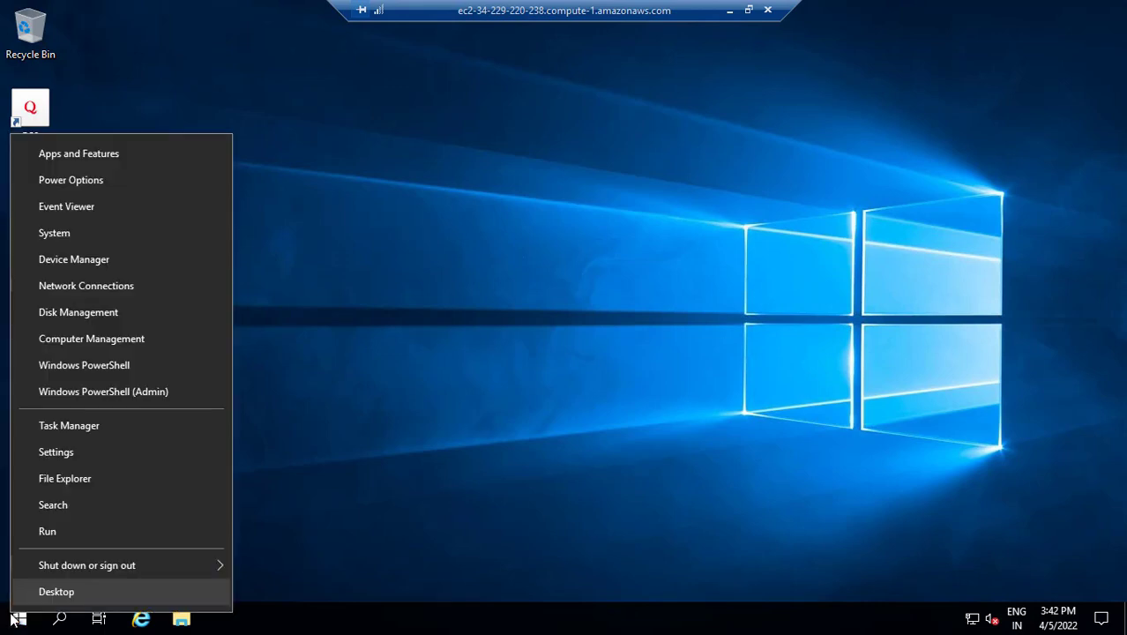
{"action": "left_click", "coordinate": [94, 589]}
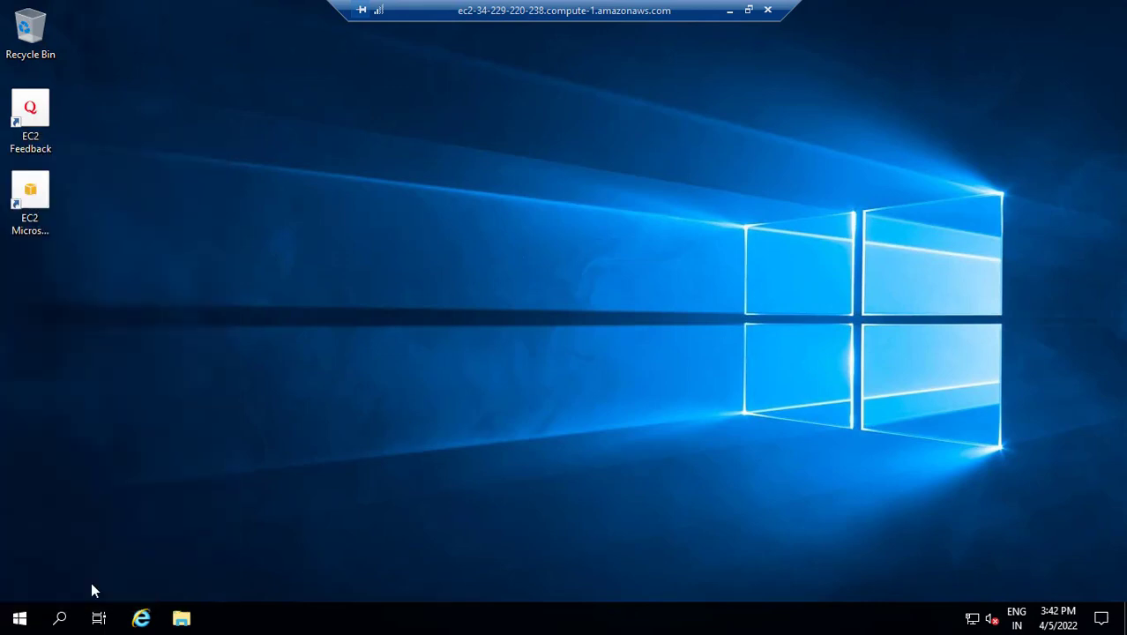
Open Computer Management on the server and display its local user accounts.
{"action": "right_click", "coordinate": [17, 617]}
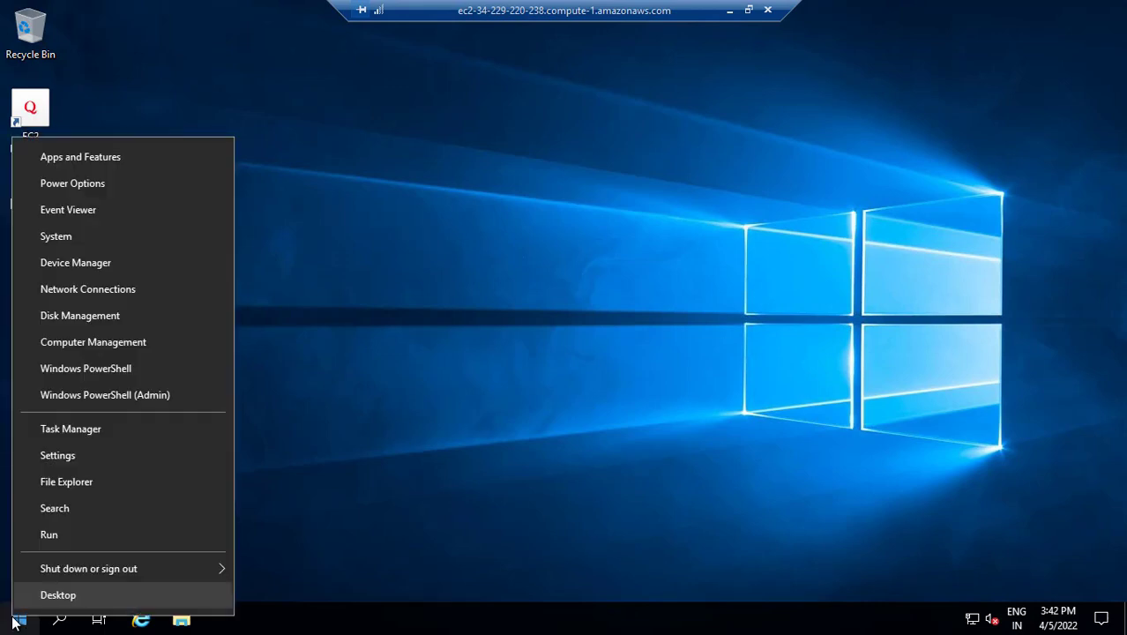
{"action": "left_click", "coordinate": [98, 340]}
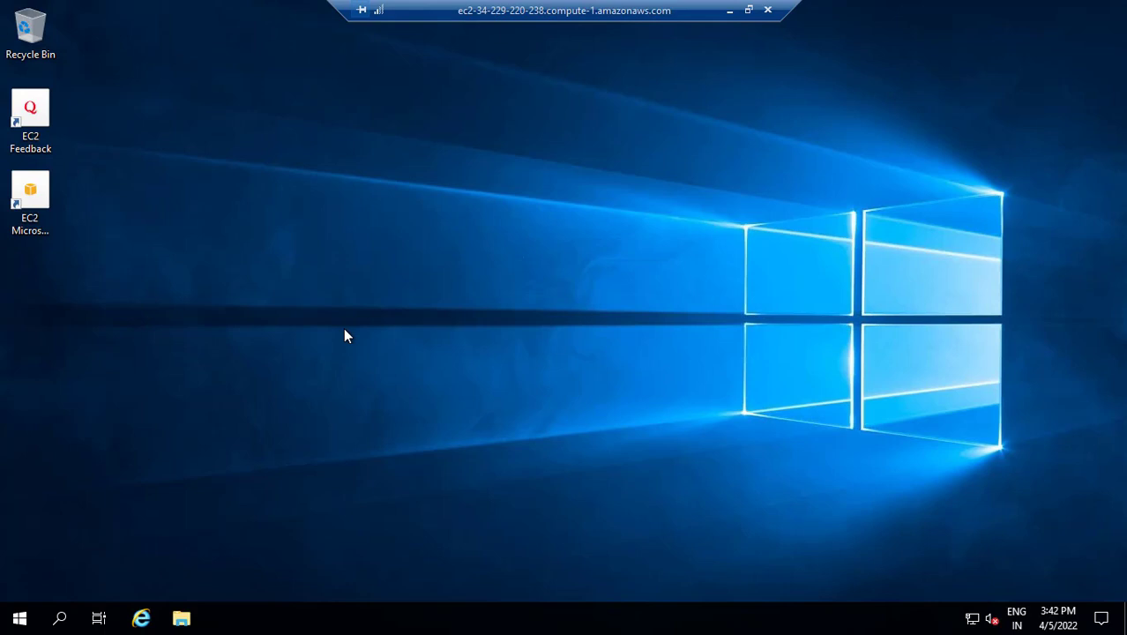
{"action": "right_click", "coordinate": [349, 230]}
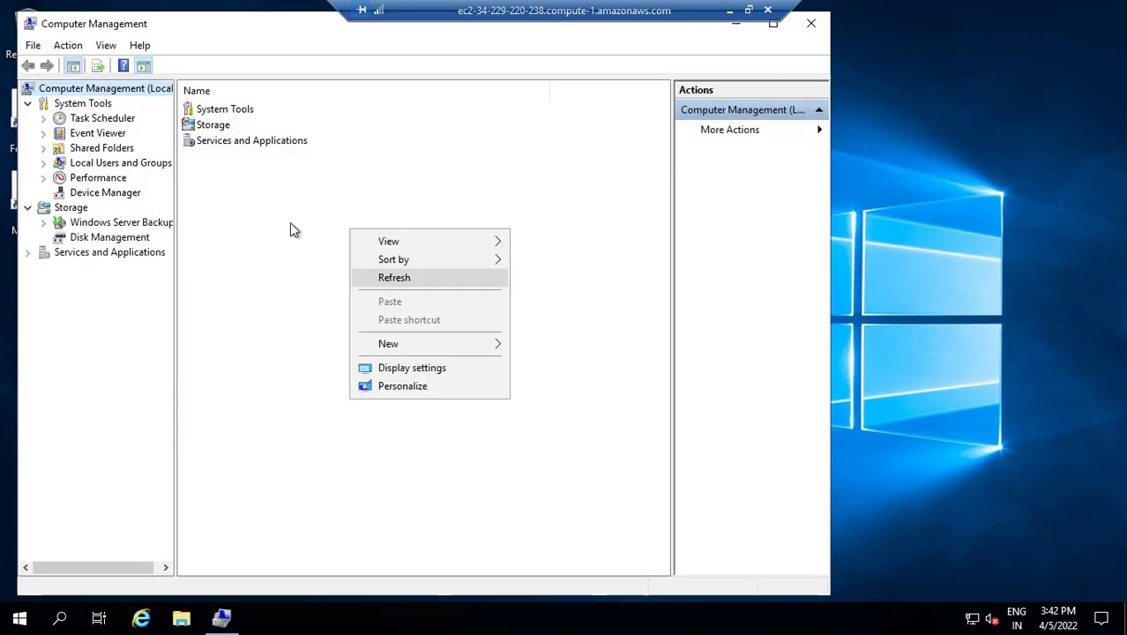
{"action": "left_click", "coordinate": [295, 231]}
{"action": "double_click", "coordinate": [125, 169]}
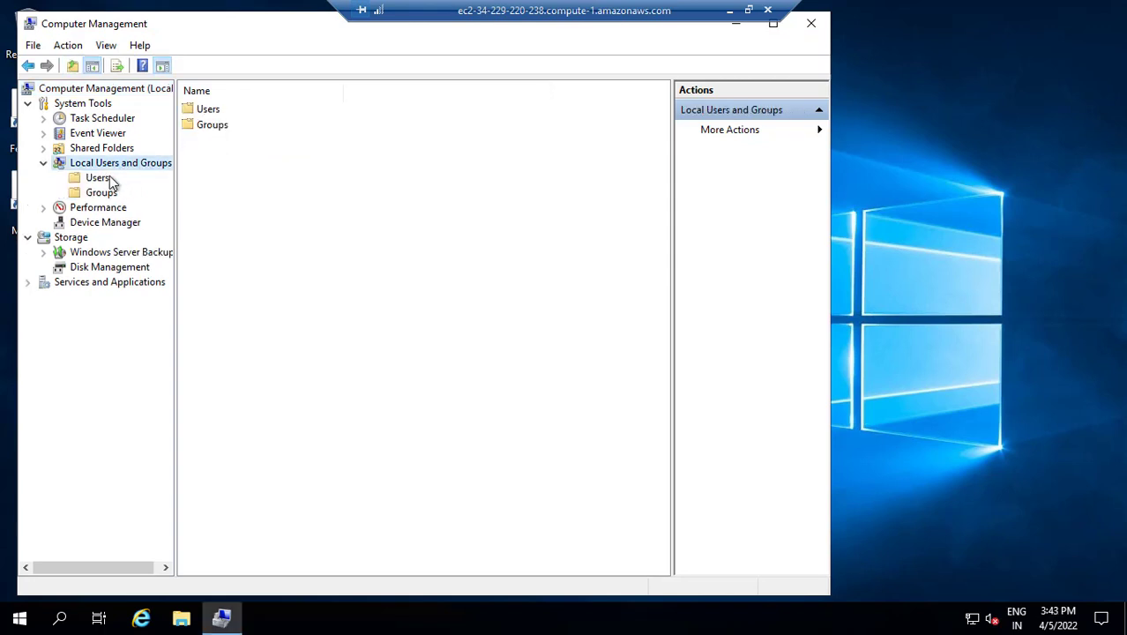
{"action": "left_click", "coordinate": [105, 179]}
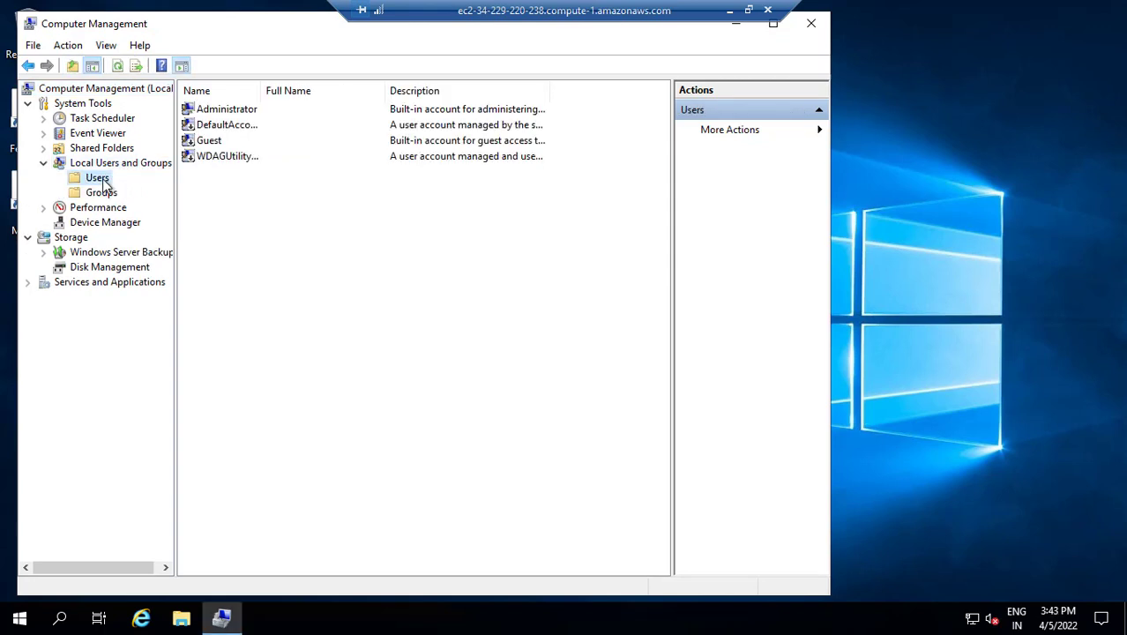
Proceed to the password reset form for the local Administrator account and cancel it.
{"action": "left_click", "coordinate": [228, 113]}
{"action": "right_click", "coordinate": [226, 111]}
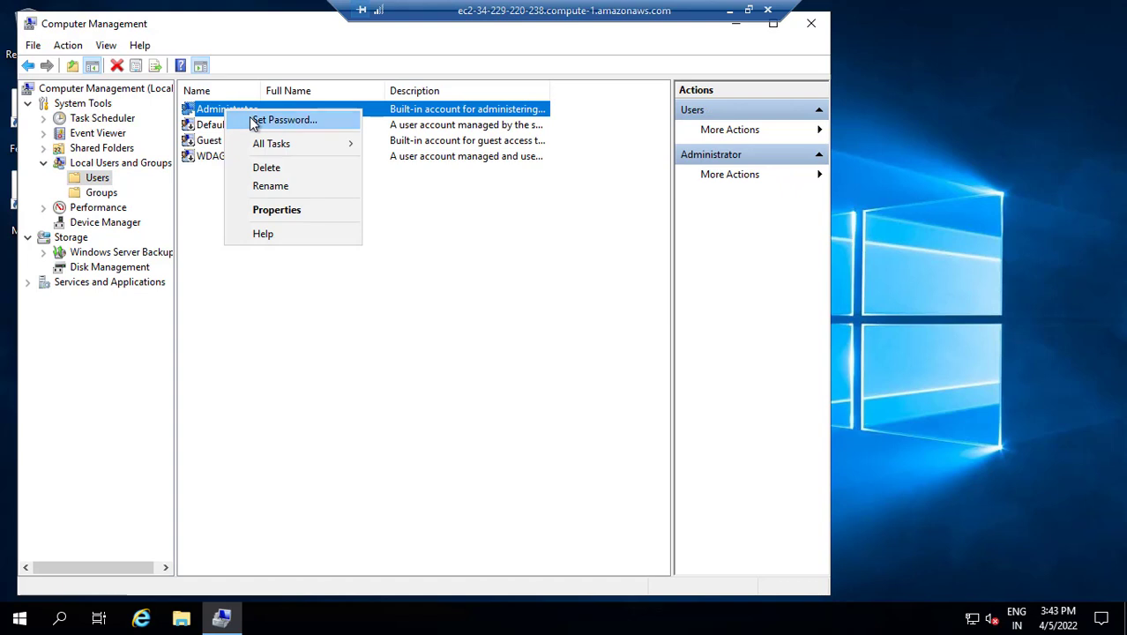
{"action": "left_click", "coordinate": [254, 124]}
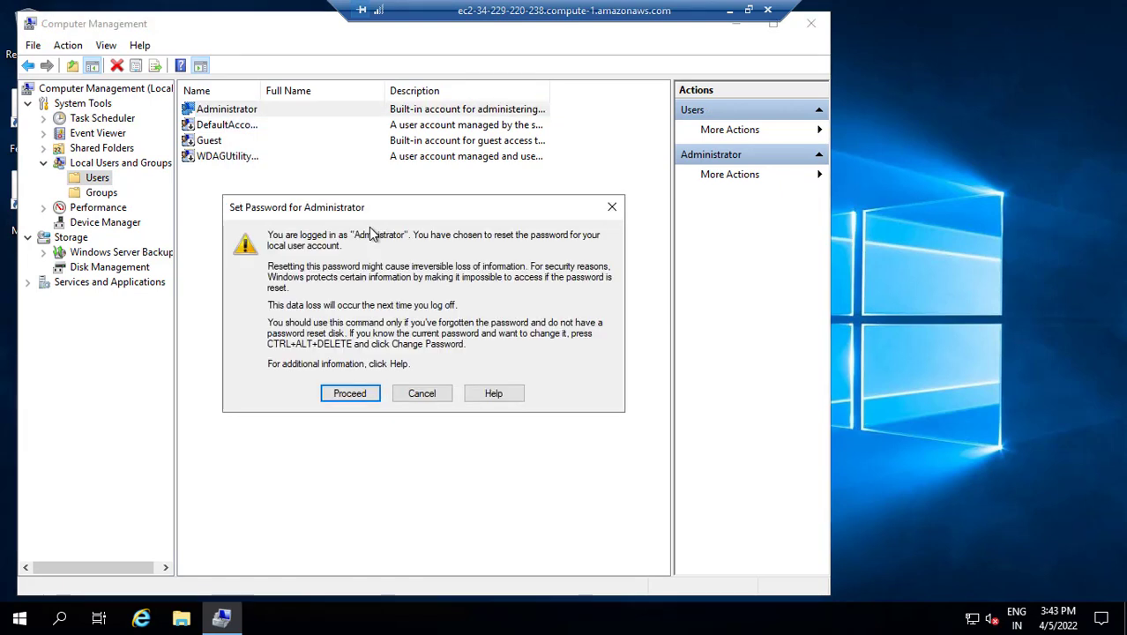
{"action": "left_click", "coordinate": [350, 393]}
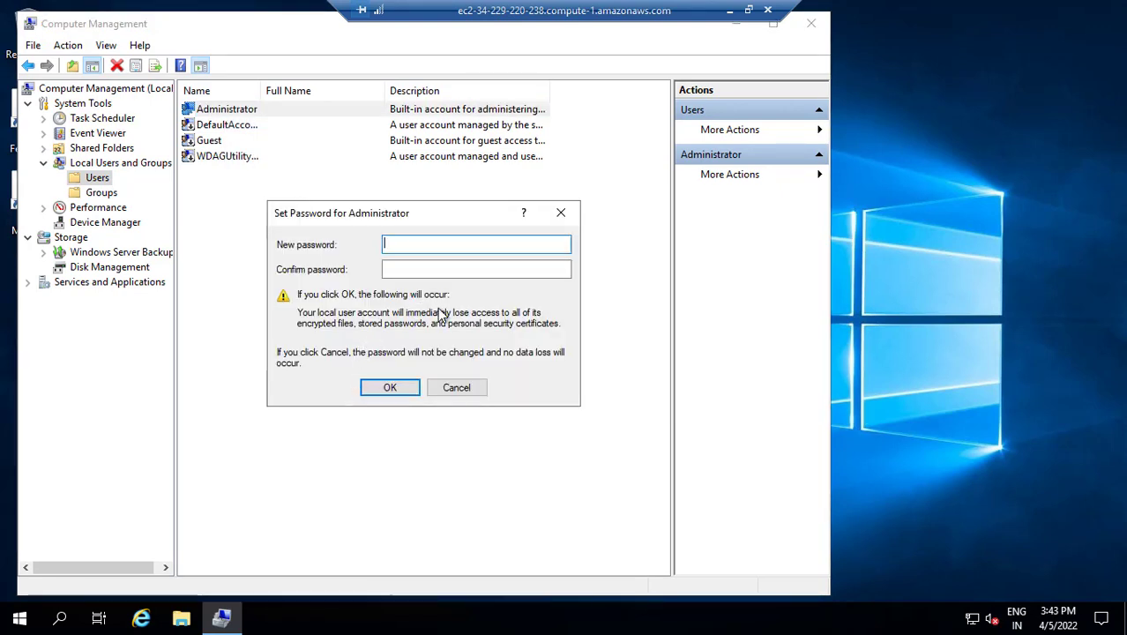
{"action": "left_click", "coordinate": [459, 389]}
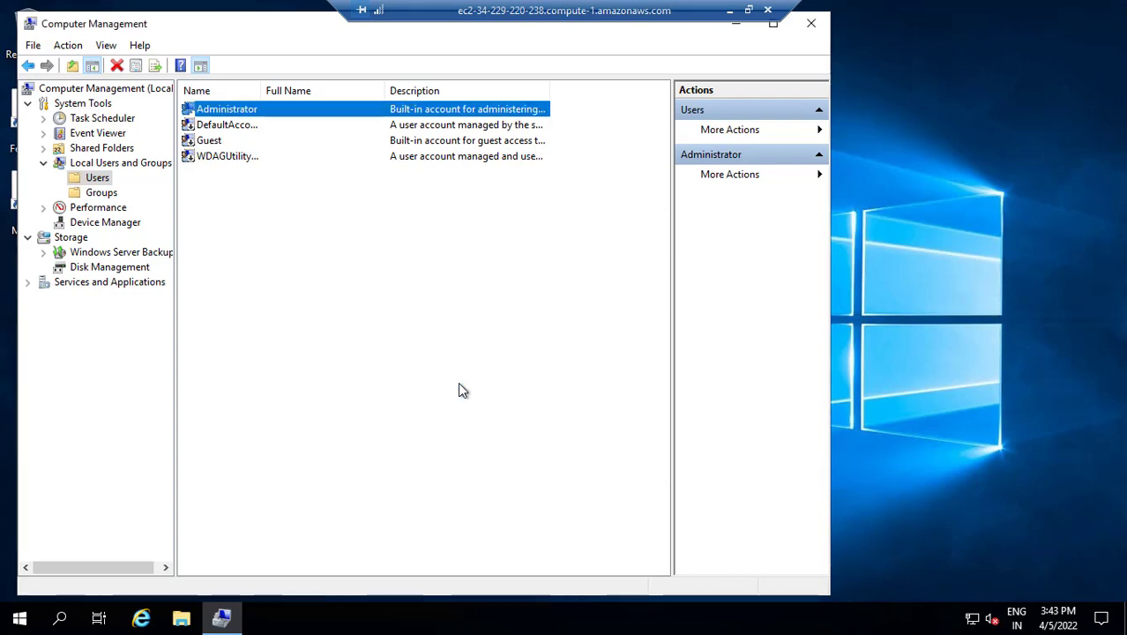
Close Computer Management and examine the EC2 instance details shown on the server's desktop wallpaper.
{"action": "left_click", "coordinate": [819, 28]}
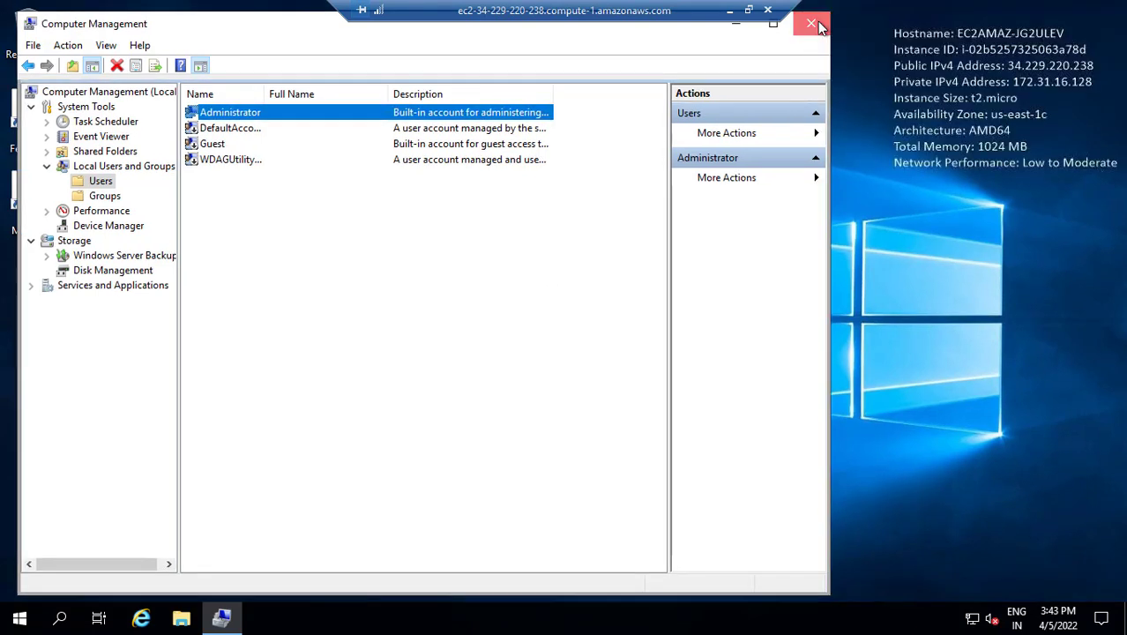
{"action": "left_click", "coordinate": [812, 23]}
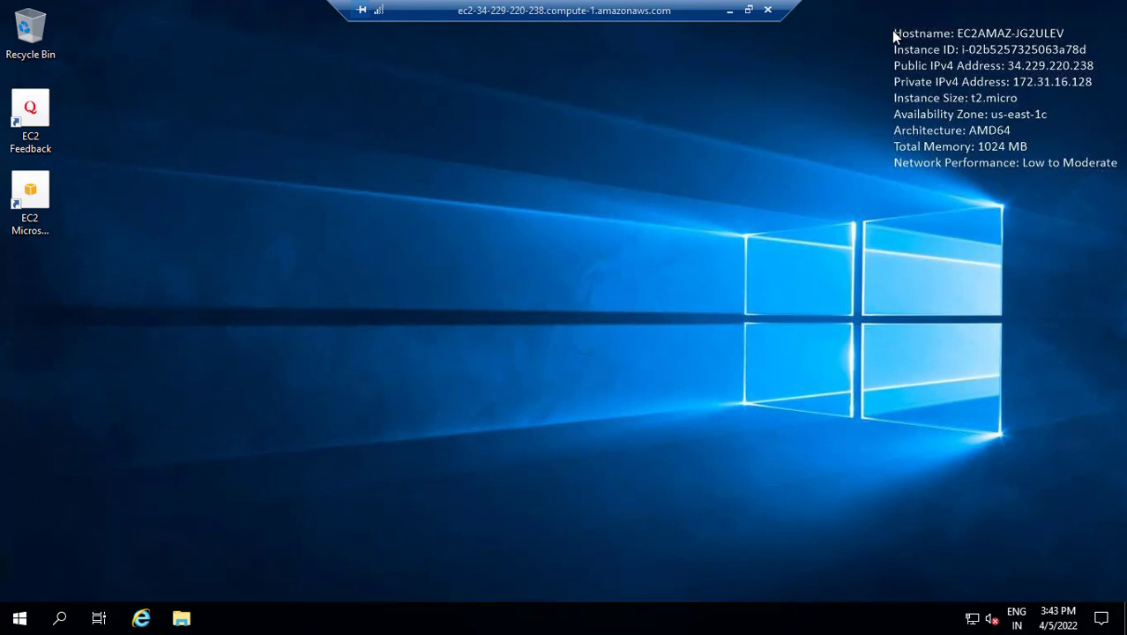
{"action": "left_click_drag", "start_coordinate": [893, 33], "coordinate": [1113, 172]}
Minimize the remote desktop session, return to the EC2 console, and review the state change options available for the tally server instance.
{"action": "left_click", "coordinate": [729, 11]}
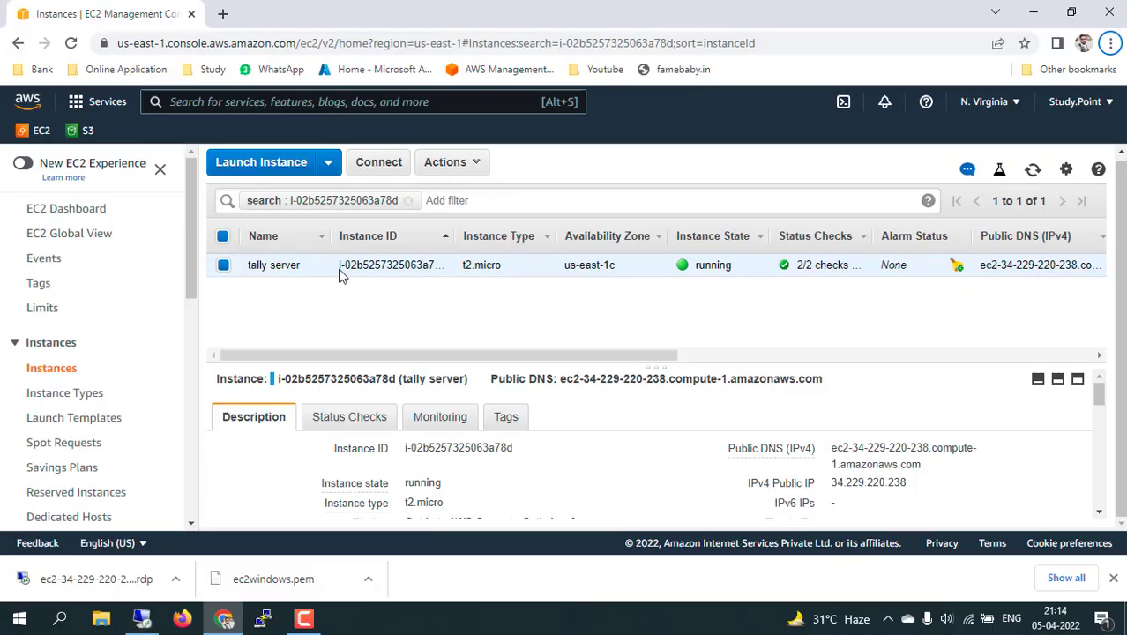
{"action": "left_click", "coordinate": [476, 162]}
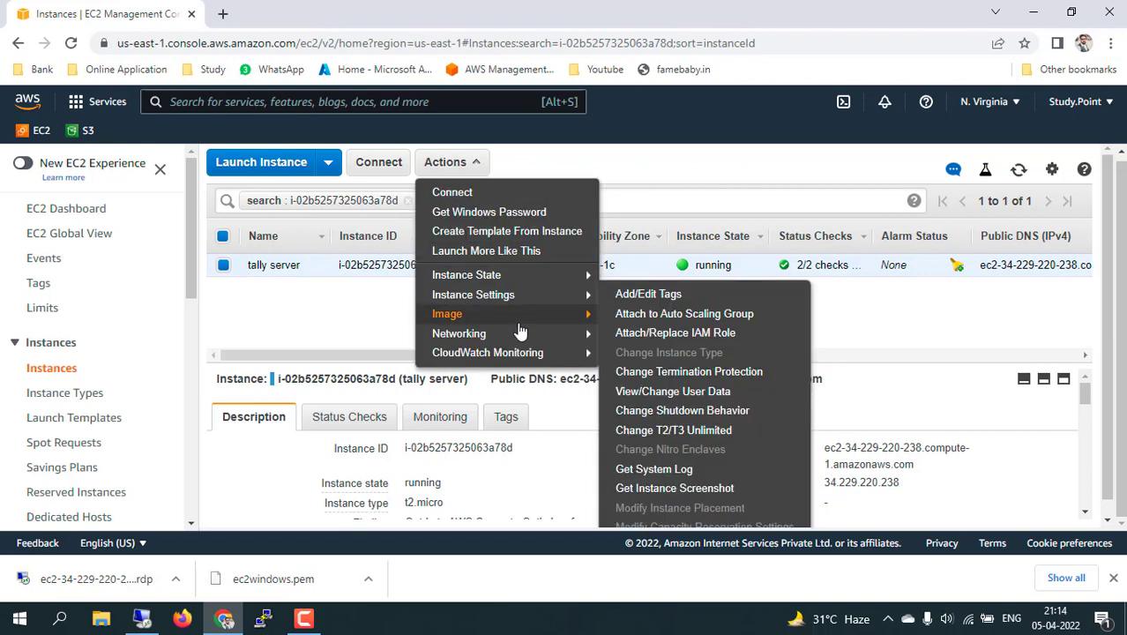
{"action": "mouse_move", "coordinate": [538, 277]}
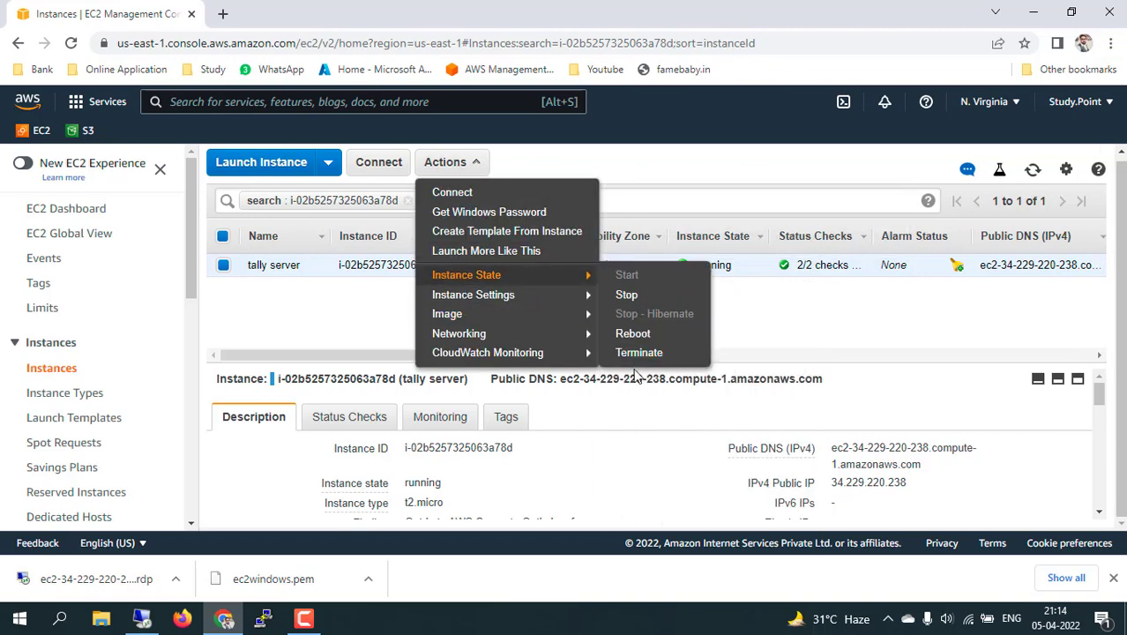
{"action": "left_click", "coordinate": [824, 353]}
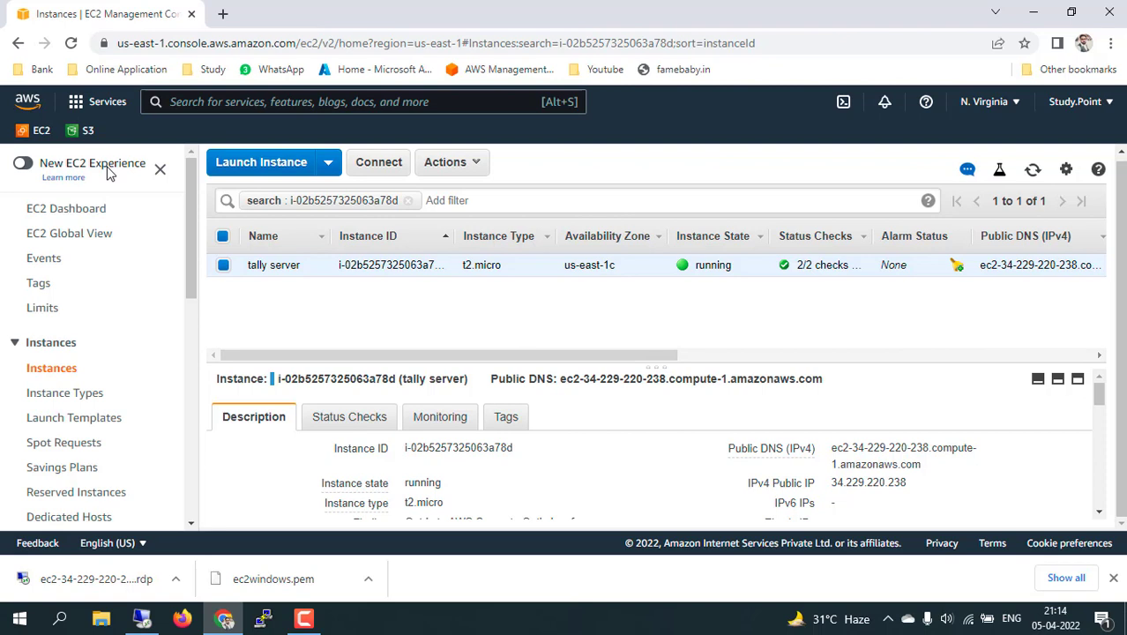
Switch to the New EC2 Experience, select the tally server instance, and review its instance state and management actions.
{"action": "left_click", "coordinate": [24, 165]}
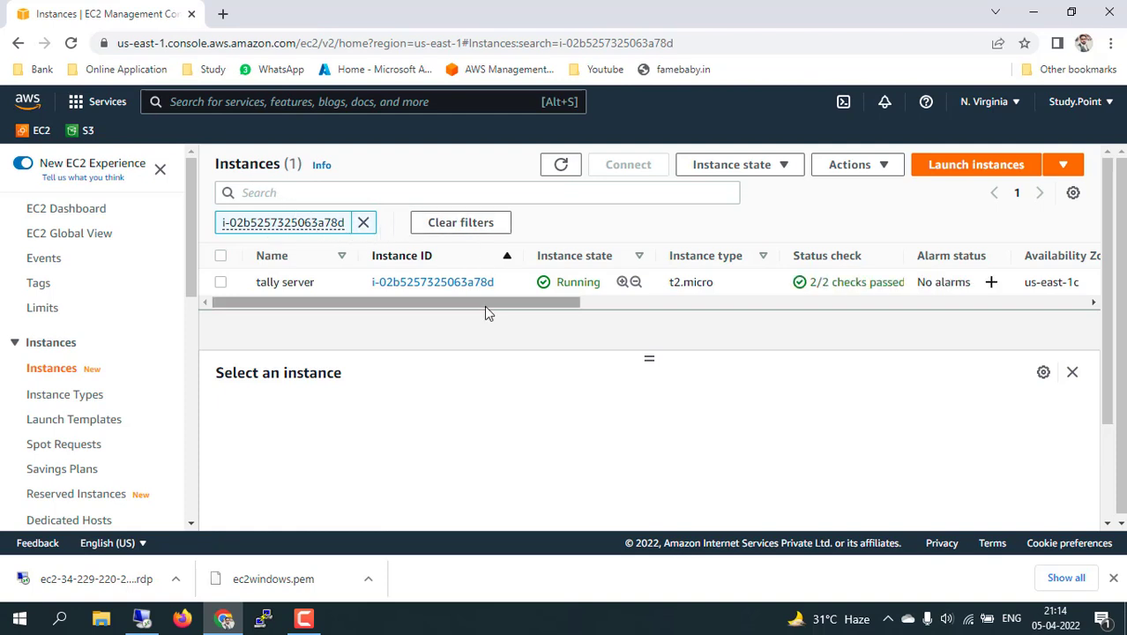
{"action": "left_click", "coordinate": [221, 282]}
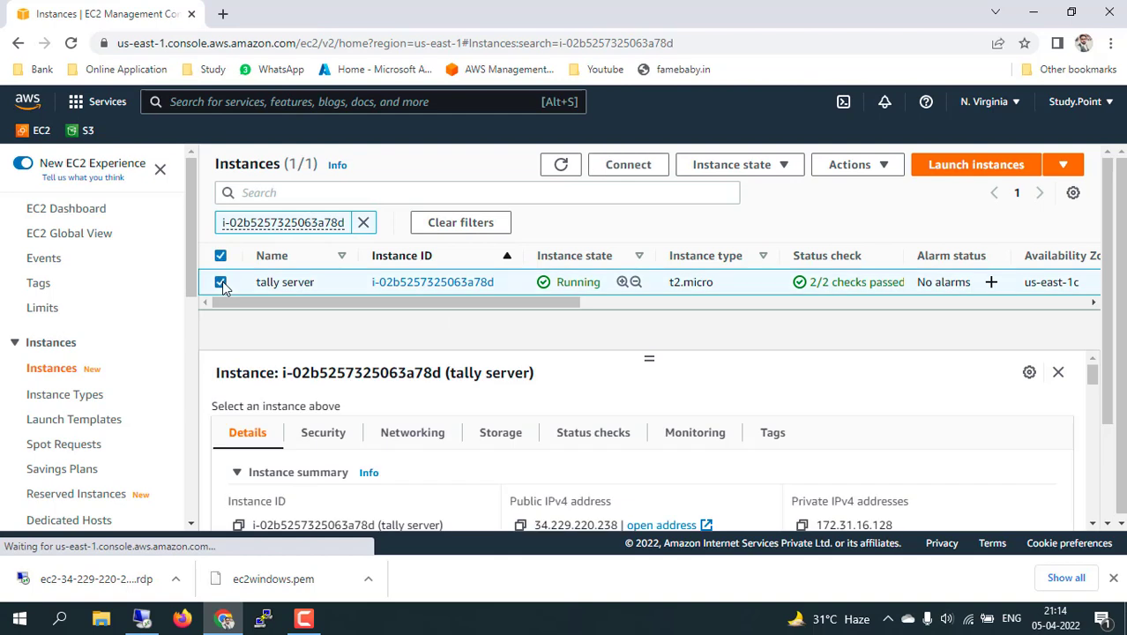
{"action": "left_click", "coordinate": [784, 172]}
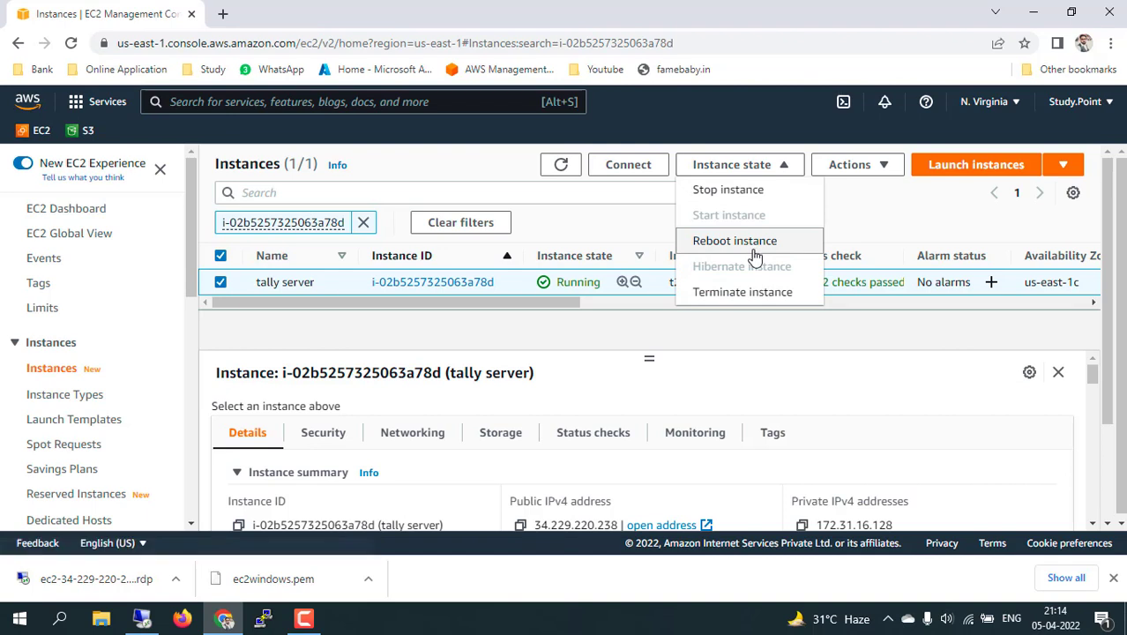
{"action": "left_click", "coordinate": [869, 167]}
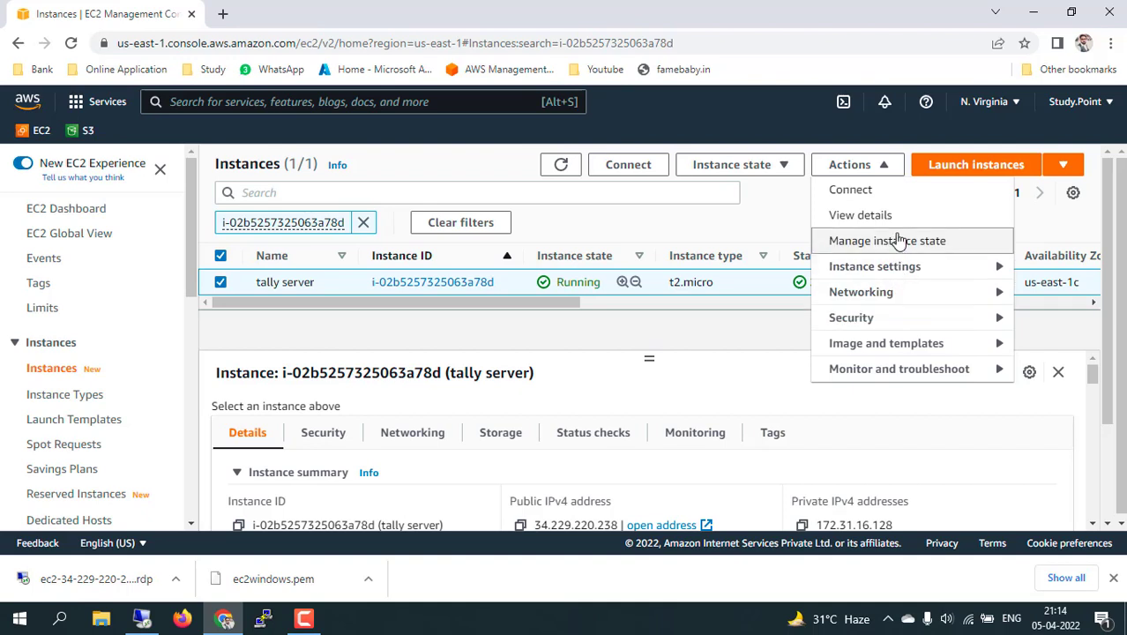
{"action": "left_click", "coordinate": [770, 214]}
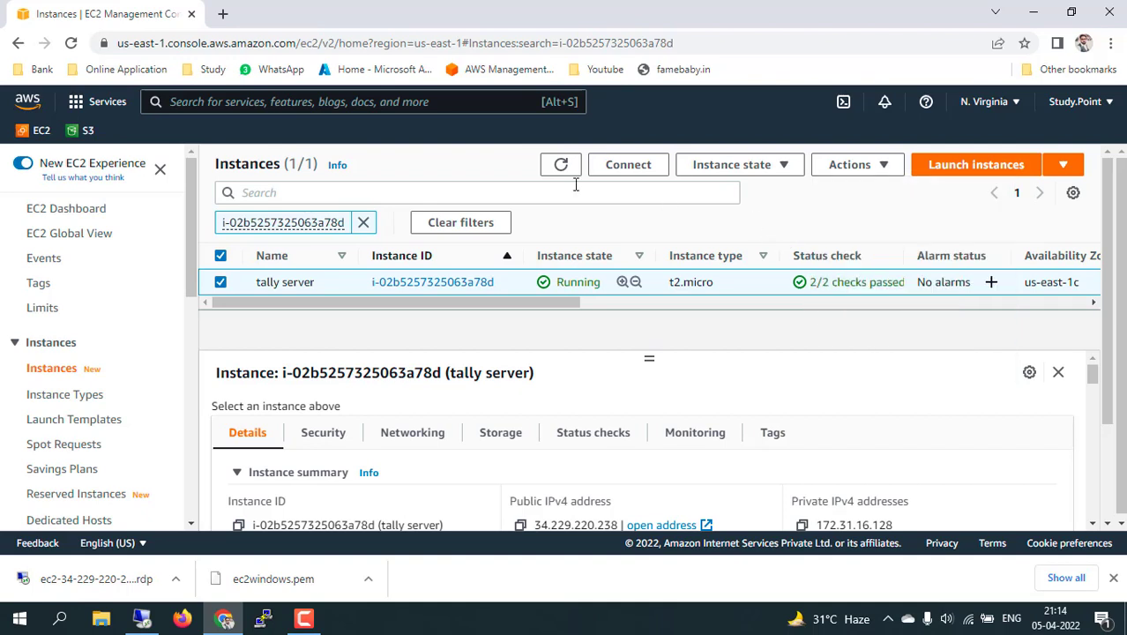
Turn off the New EC2 Experience and review the tally server's instance settings, CloudWatch monitoring options and remaining list columns.
{"action": "left_click", "coordinate": [22, 165]}
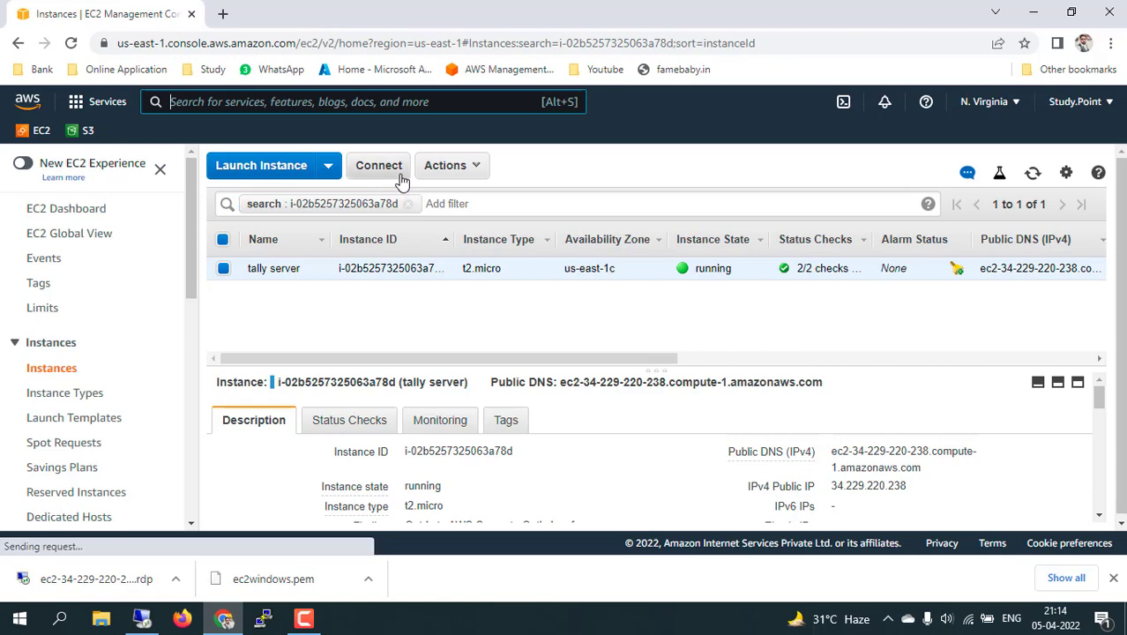
{"action": "left_click", "coordinate": [468, 177]}
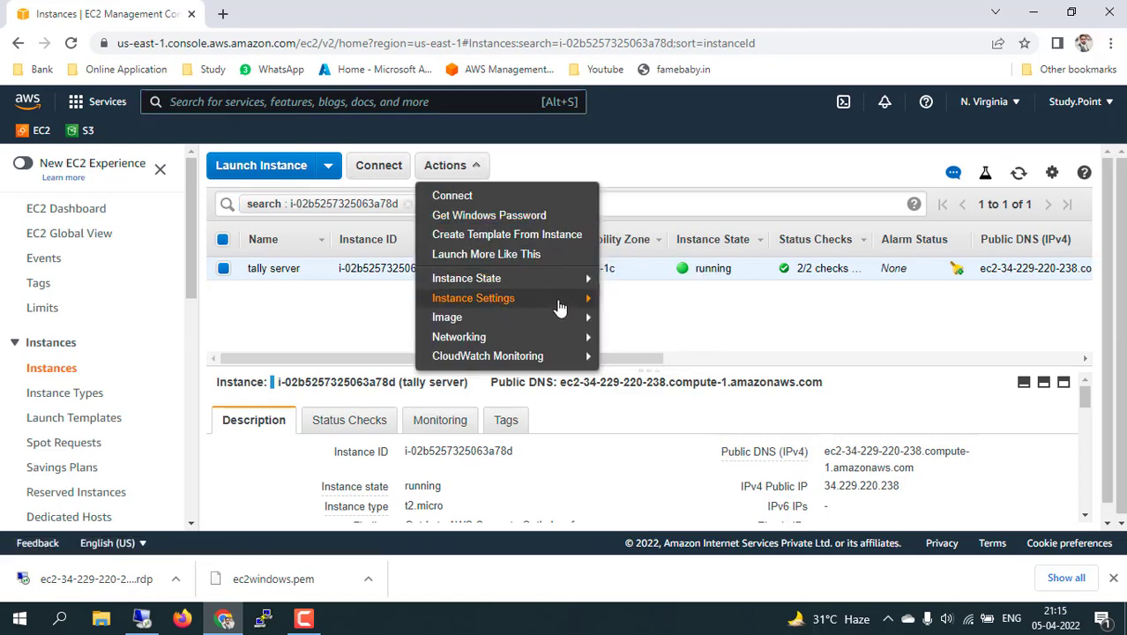
{"action": "mouse_move", "coordinate": [544, 286]}
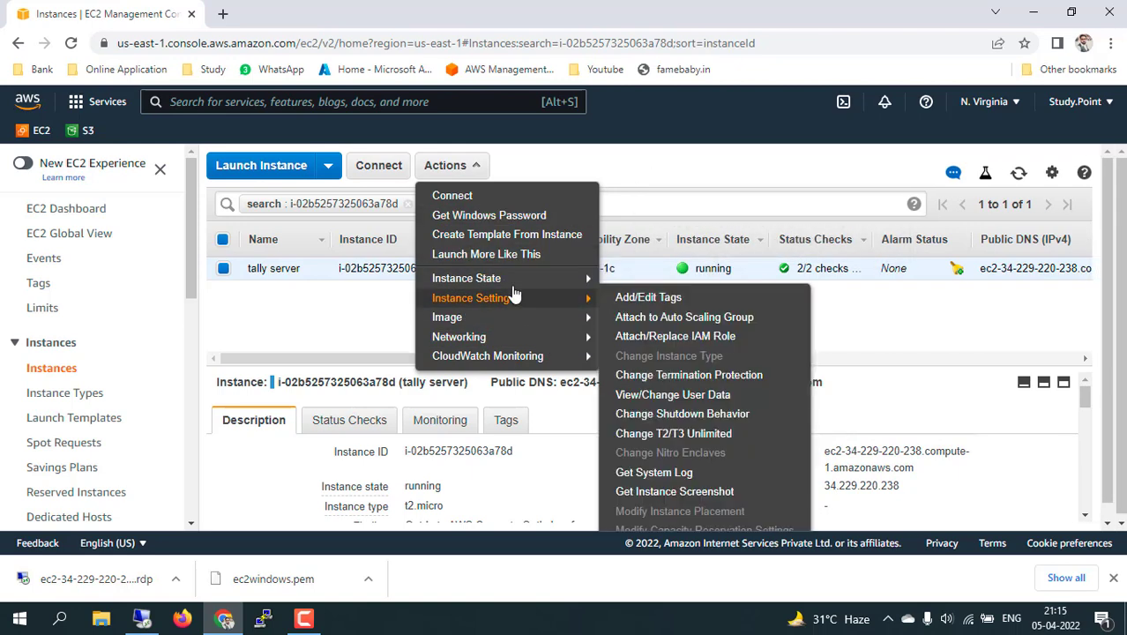
{"action": "mouse_move", "coordinate": [564, 357]}
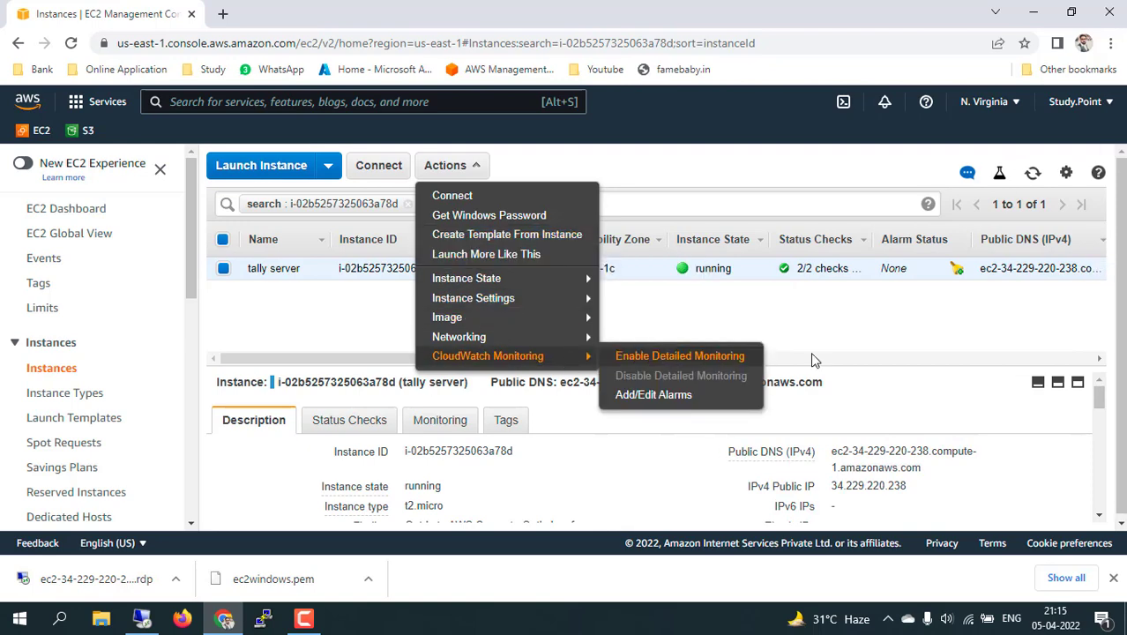
{"action": "left_click", "coordinate": [835, 360]}
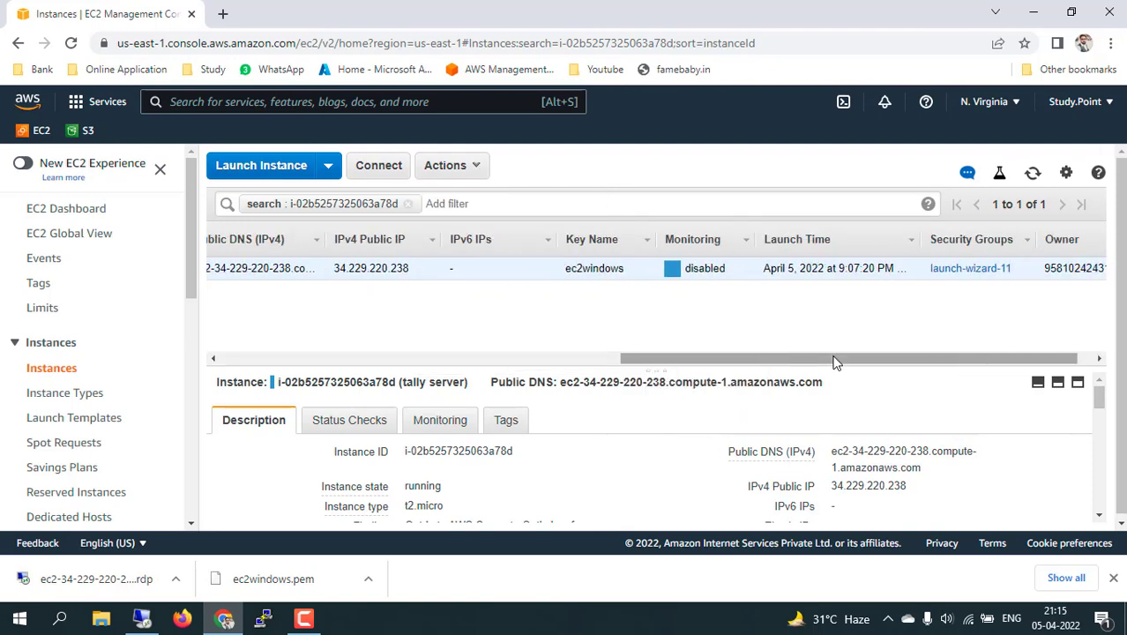
{"action": "left_click_drag", "start_coordinate": [835, 359], "coordinate": [401, 361]}
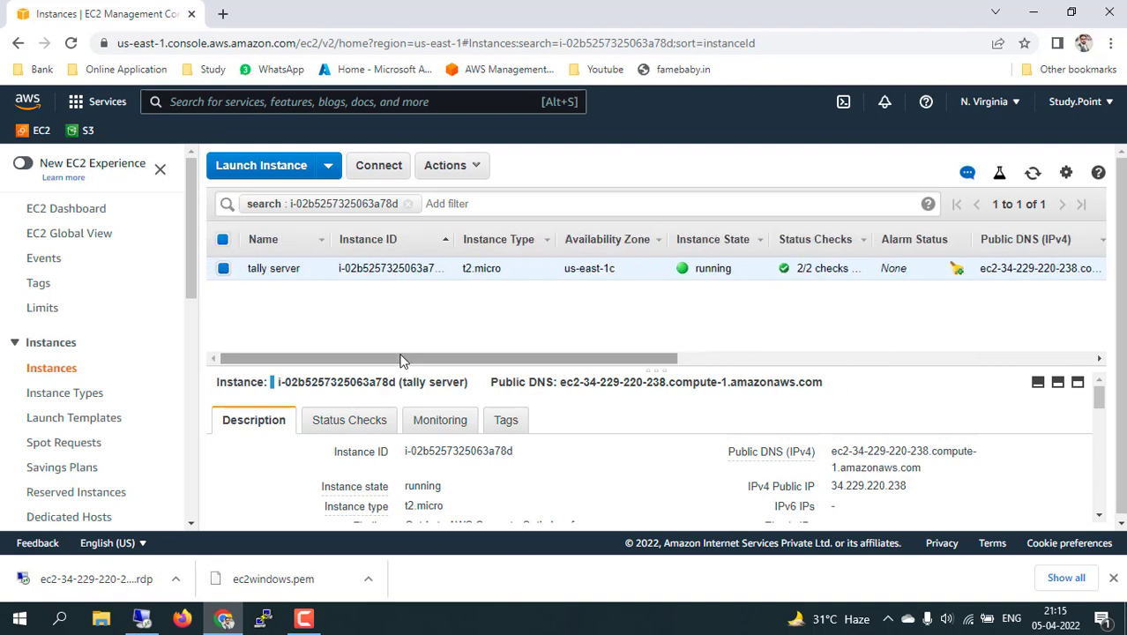